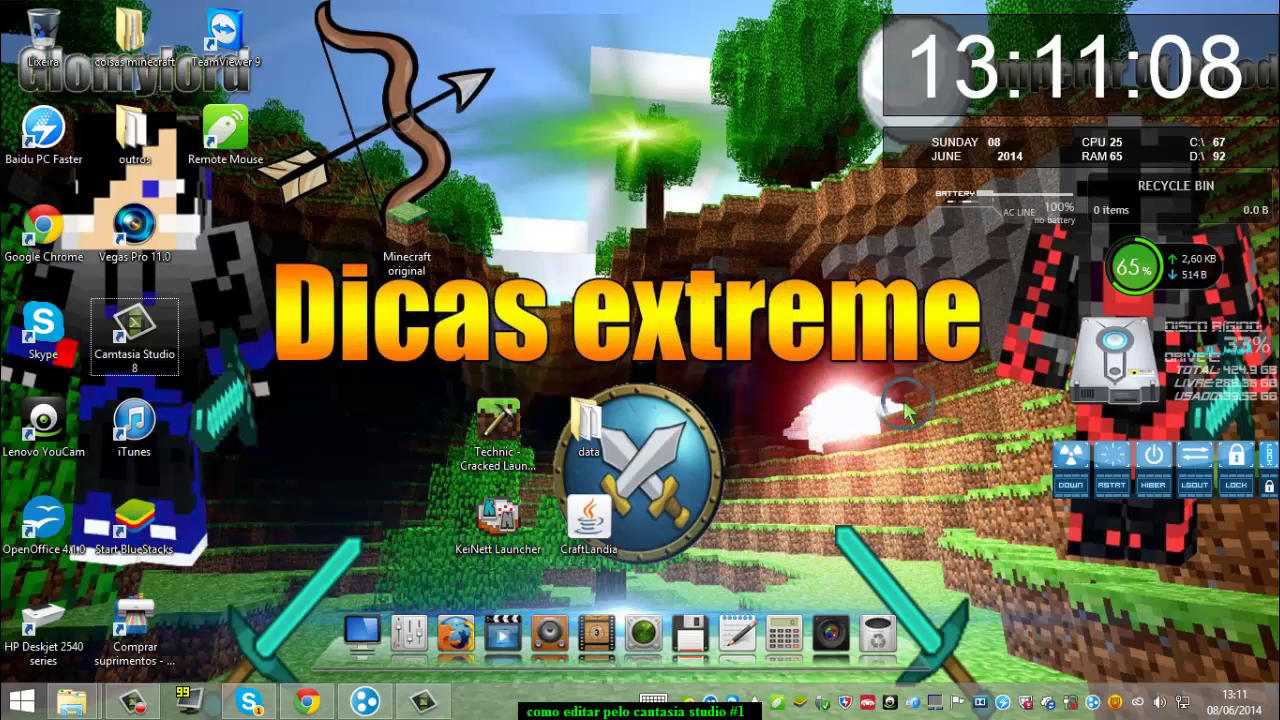
{"action": "left_click_drag", "start_coordinate": [984, 366], "coordinate": [96, 202]}
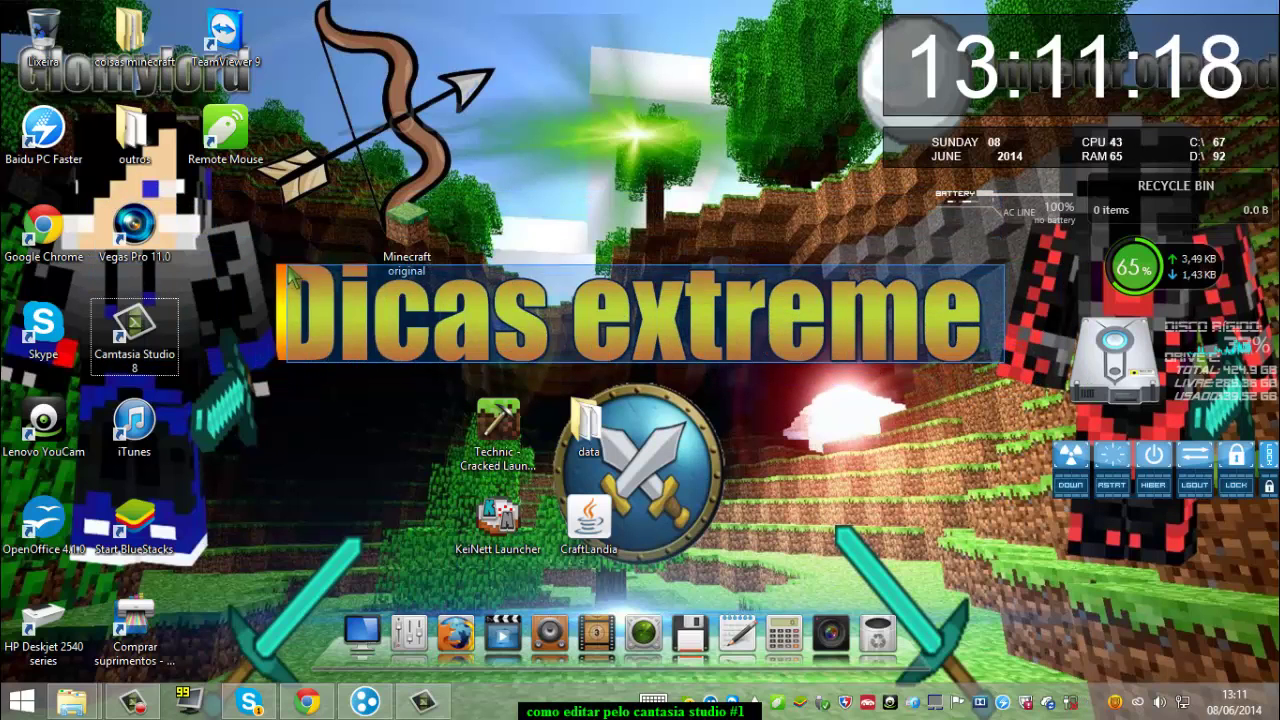
{"action": "left_click", "coordinate": [590, 235]}
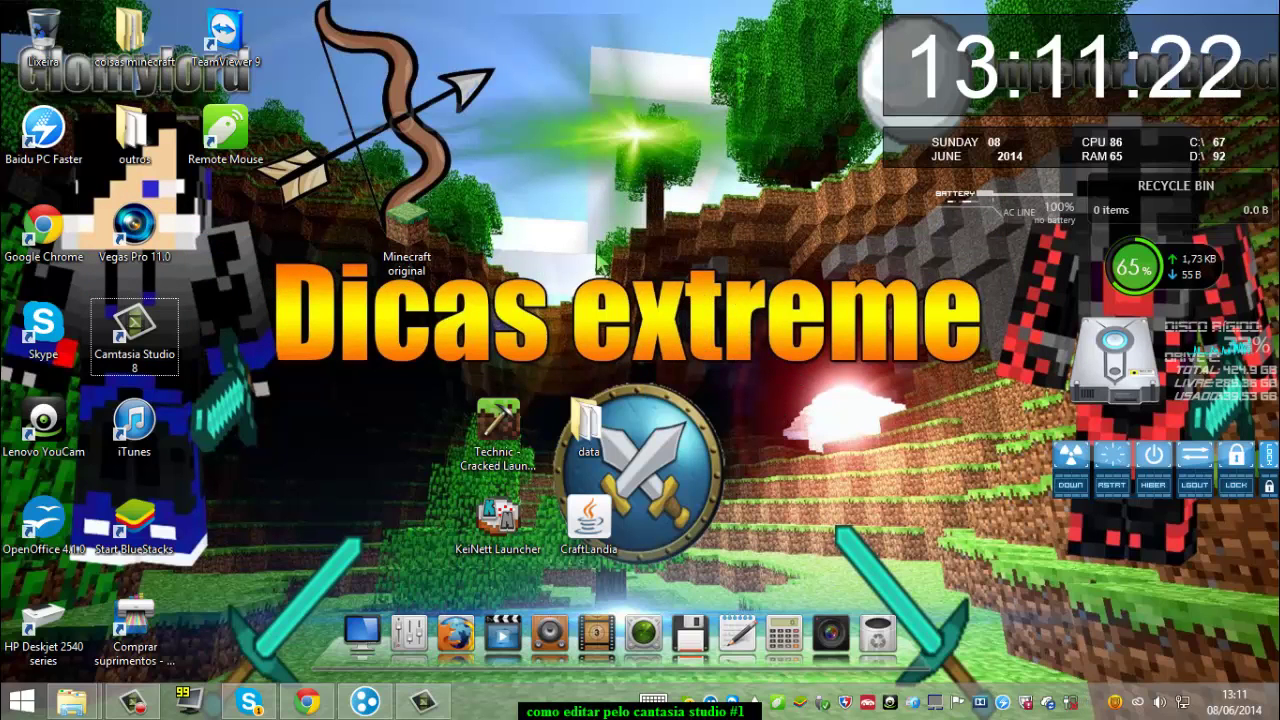
{"action": "left_click_drag", "start_coordinate": [550, 264], "coordinate": [1010, 368]}
{"action": "left_click_drag", "start_coordinate": [553, 284], "coordinate": [862, 400]}
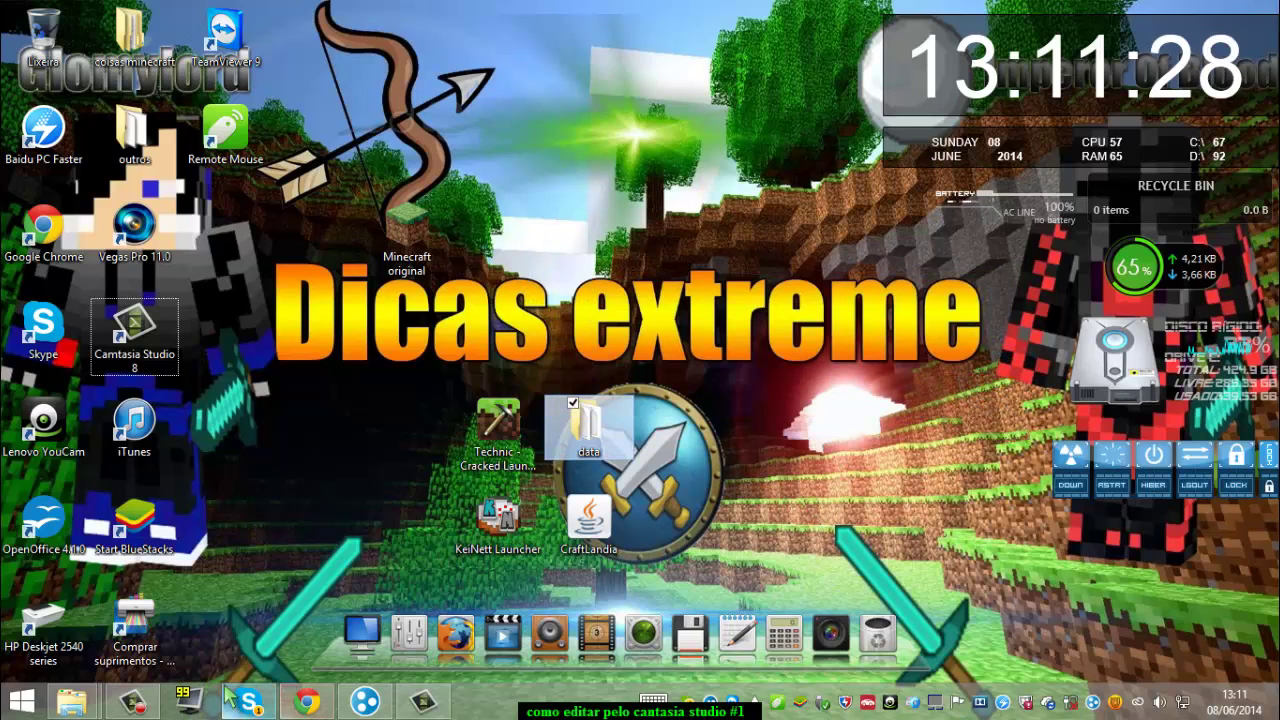
Step: Switch to Camtasia Studio and import the video "intro nova nao editada" from the intro folder
{"action": "left_click", "coordinate": [425, 705]}
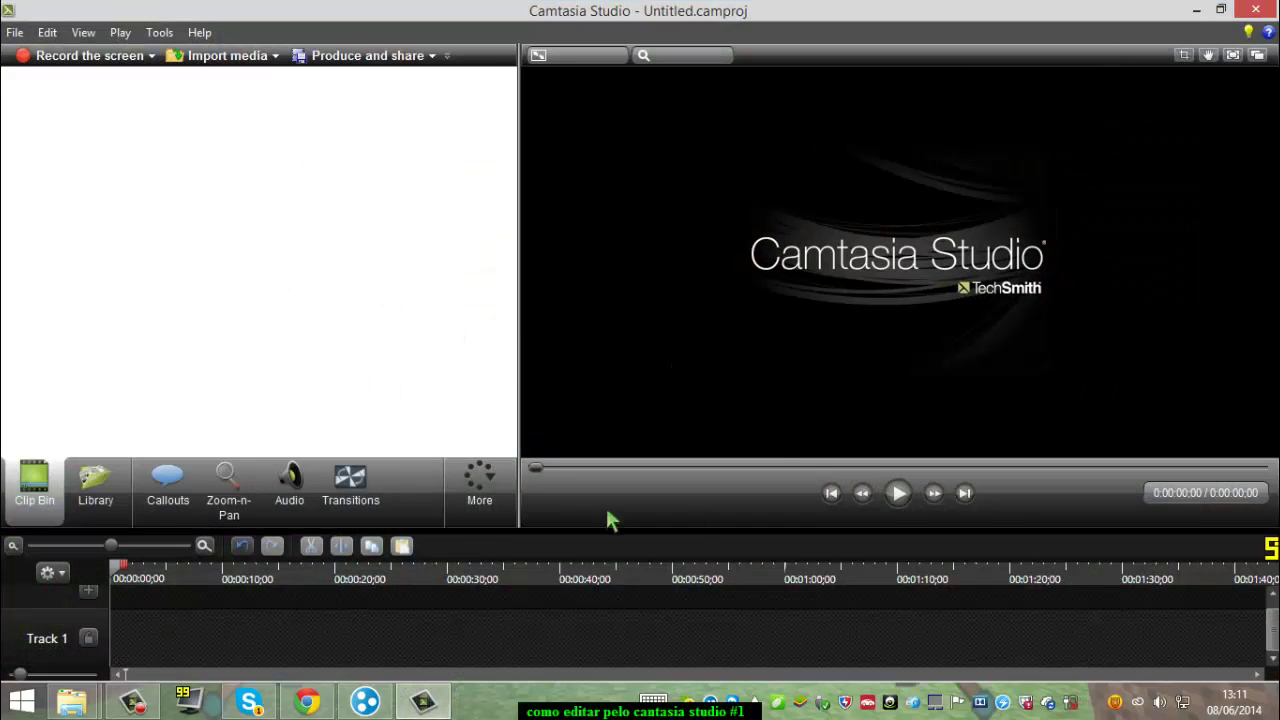
{"action": "left_click", "coordinate": [222, 62]}
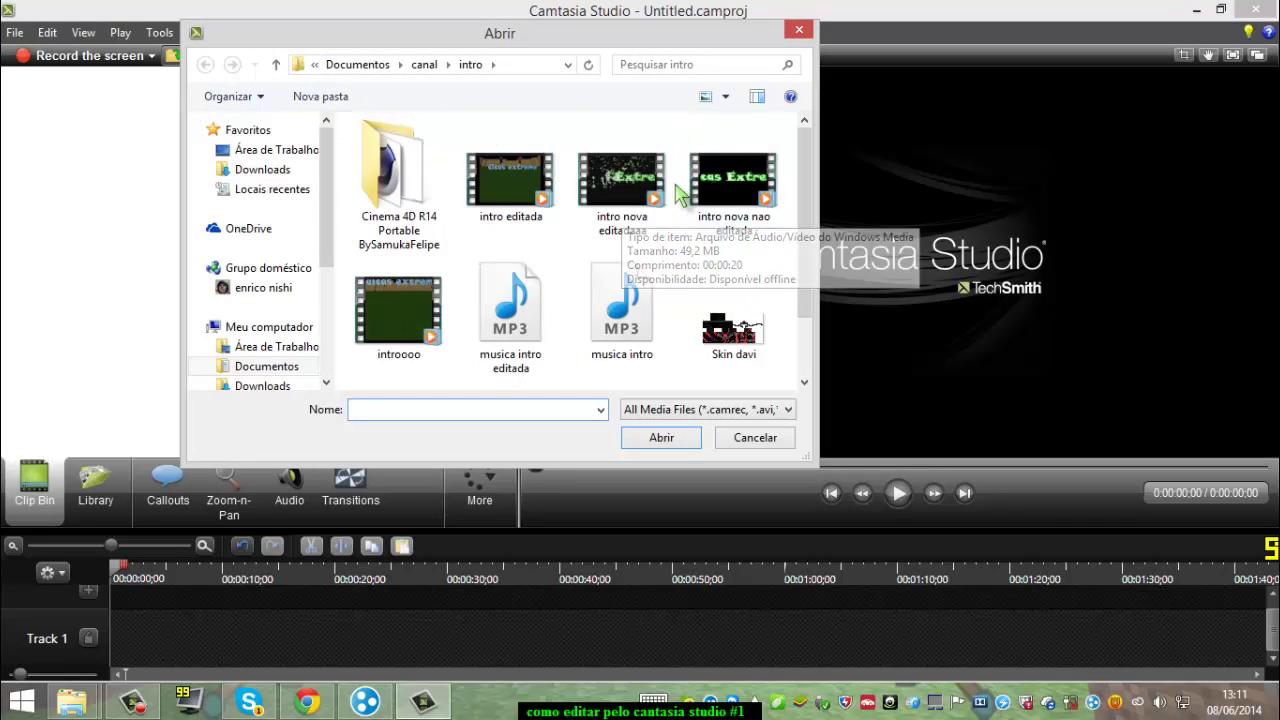
{"action": "left_click", "coordinate": [720, 195]}
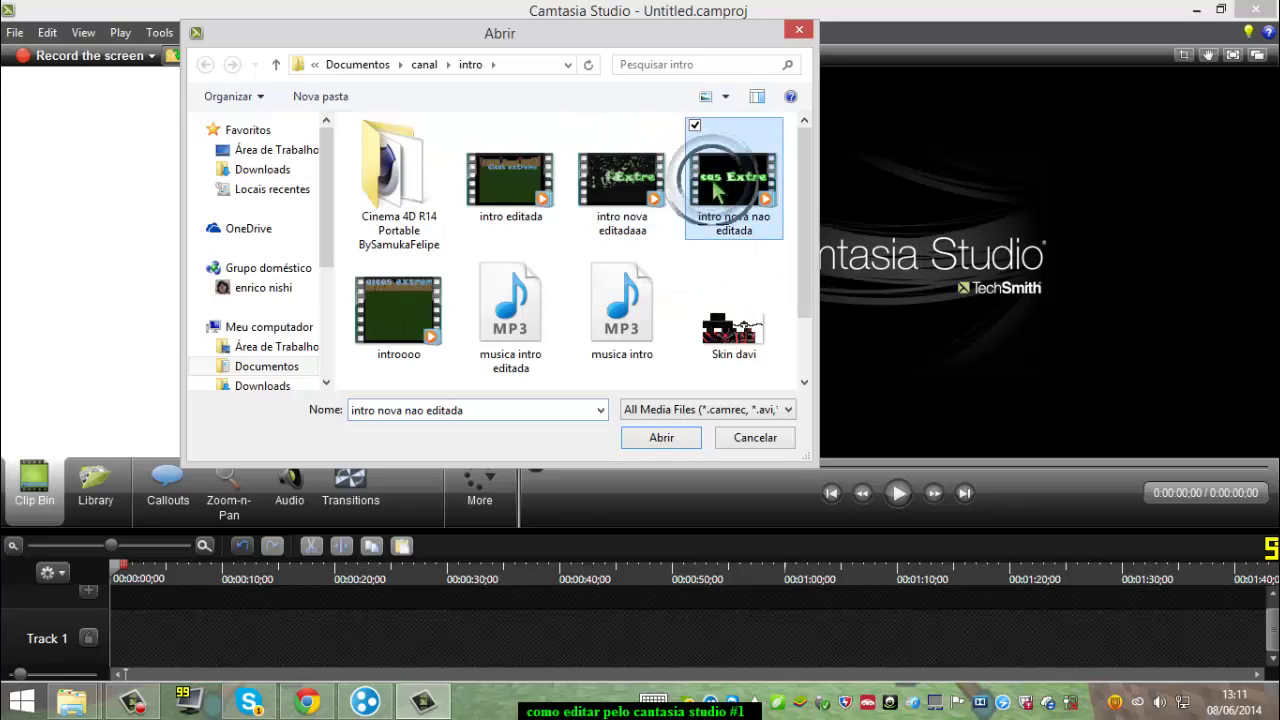
{"action": "left_click", "coordinate": [661, 437]}
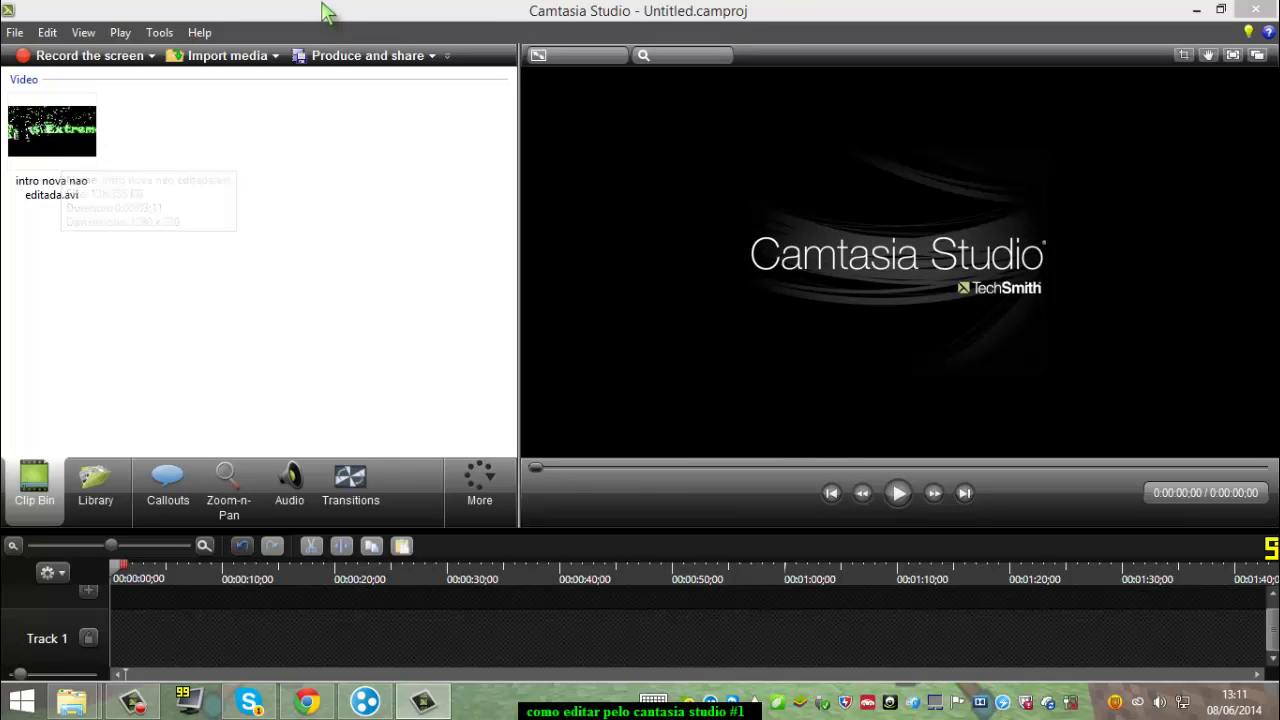
Step: Import the videos "Intro TDC Fuzzin" and "Intro TDC V2 IBy-CreepyZI" together from the canal folder
{"action": "left_click", "coordinate": [200, 36]}
{"action": "left_click", "coordinate": [172, 56]}
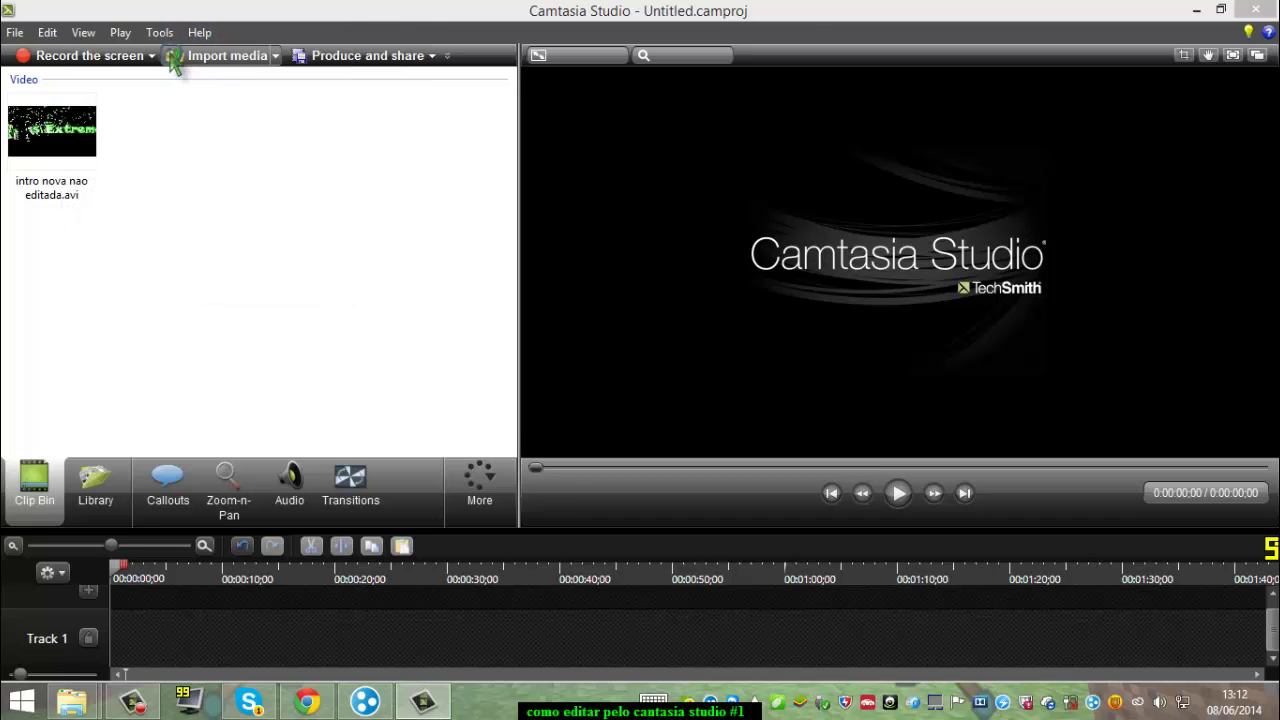
{"action": "left_click", "coordinate": [172, 56]}
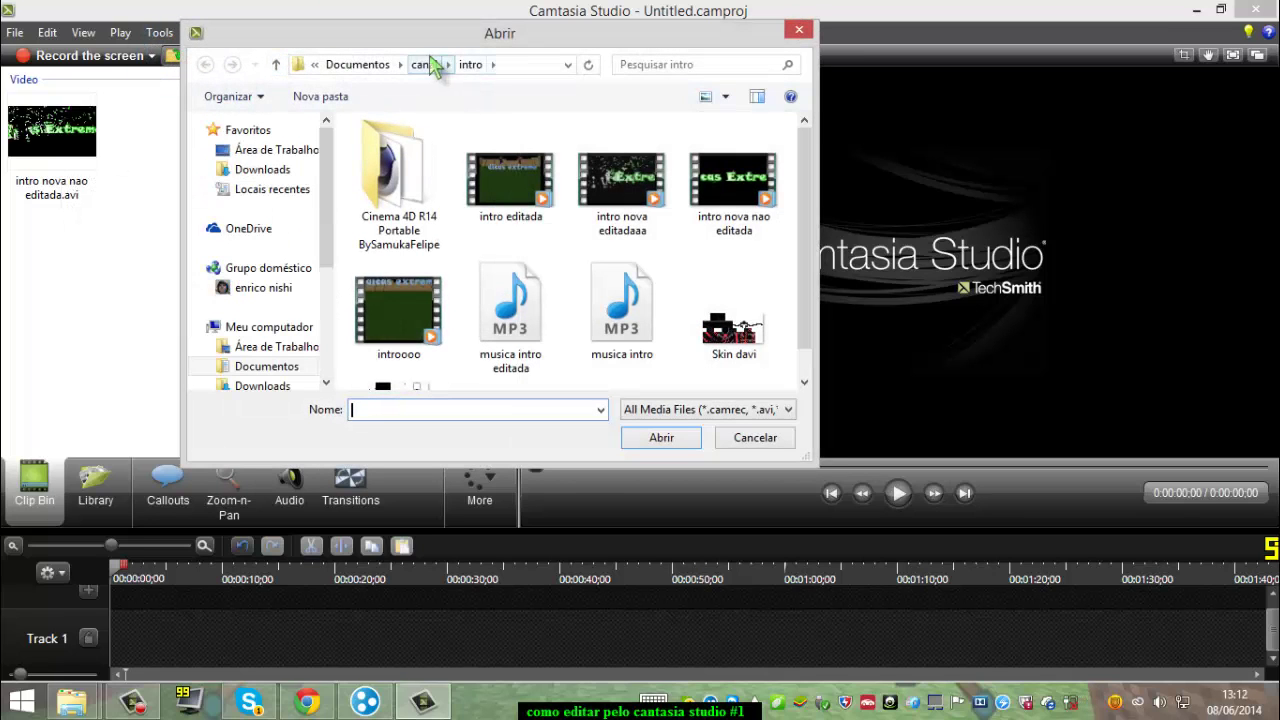
{"action": "left_click", "coordinate": [422, 64]}
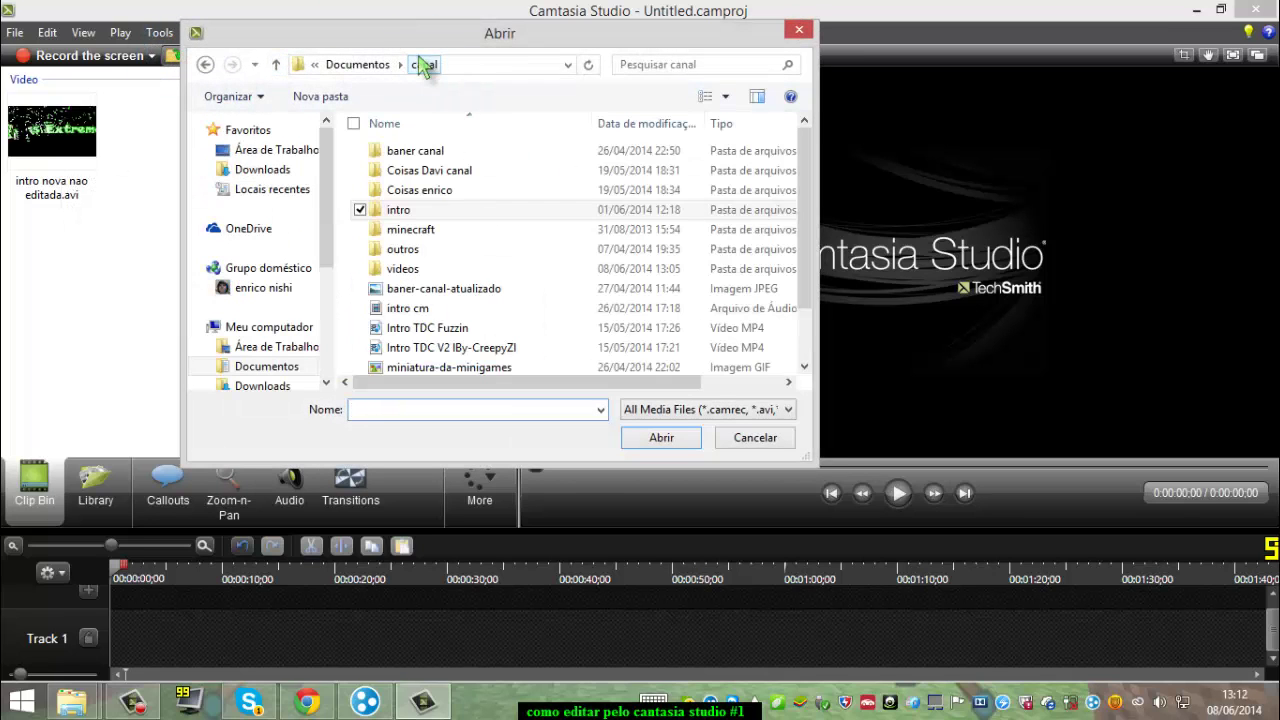
{"action": "left_click", "coordinate": [428, 328]}
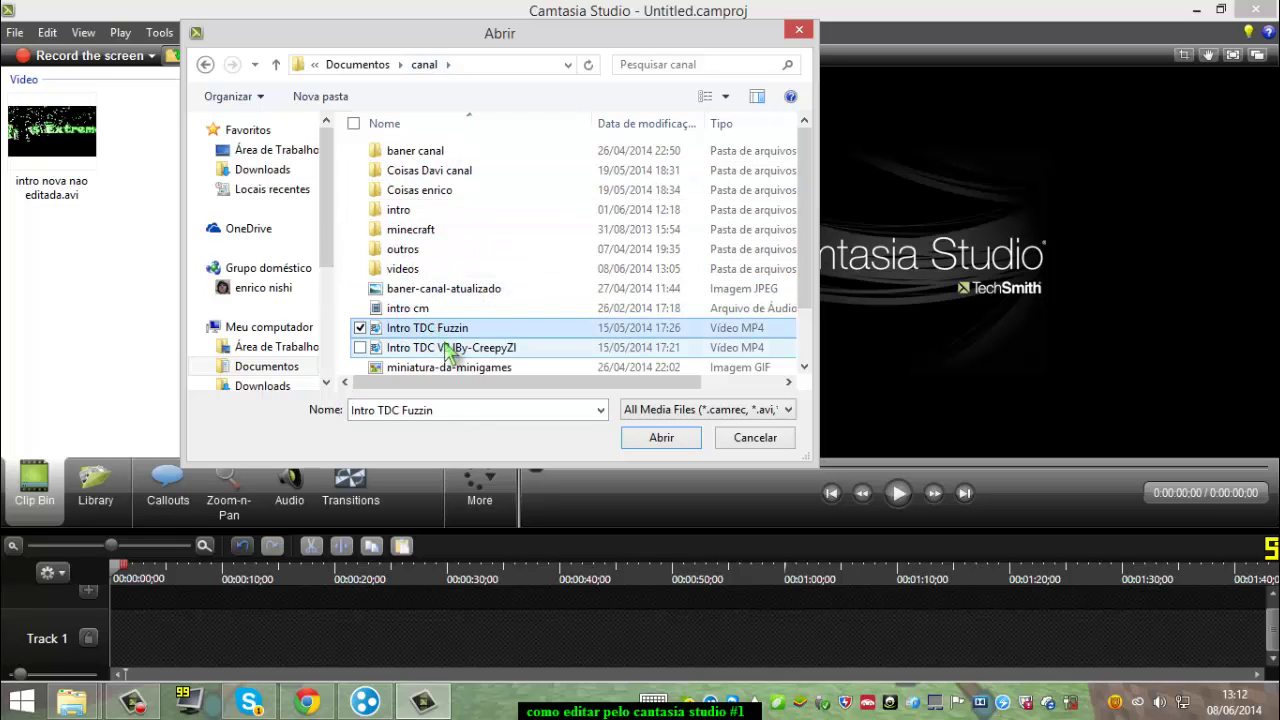
{"action": "left_click", "coordinate": [448, 347], "text": "ctrl"}
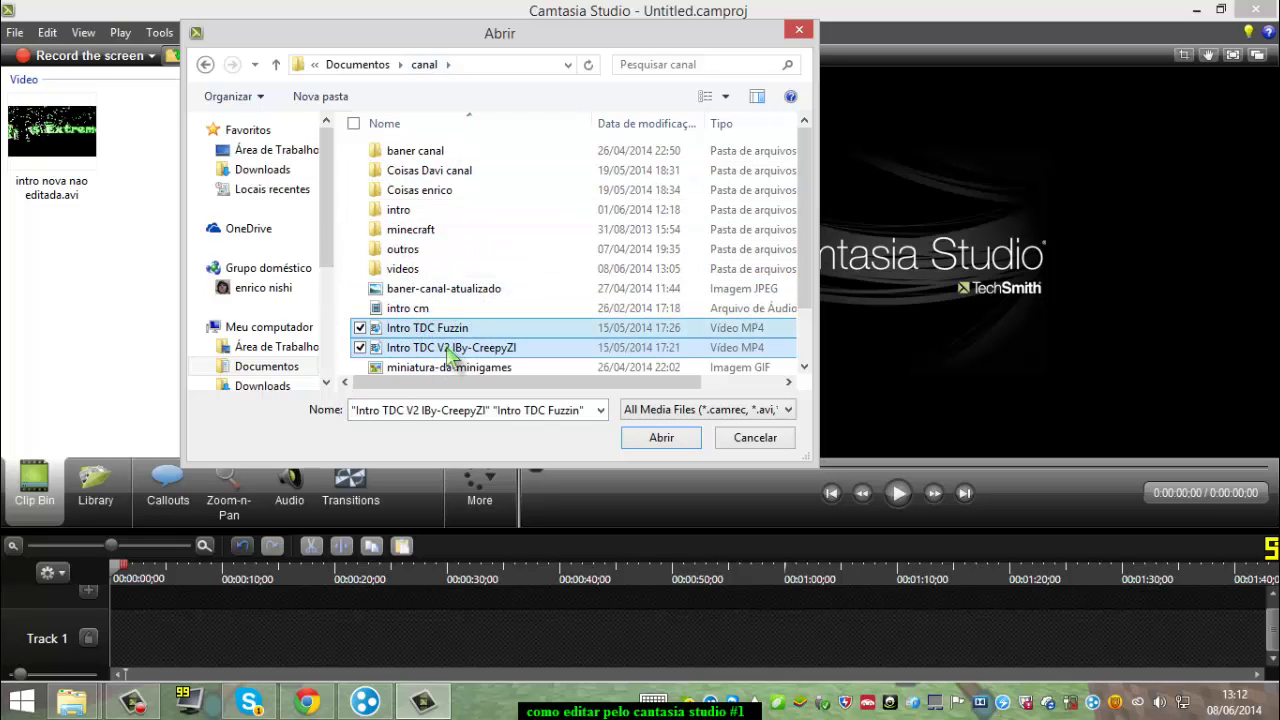
{"action": "left_click", "coordinate": [650, 440]}
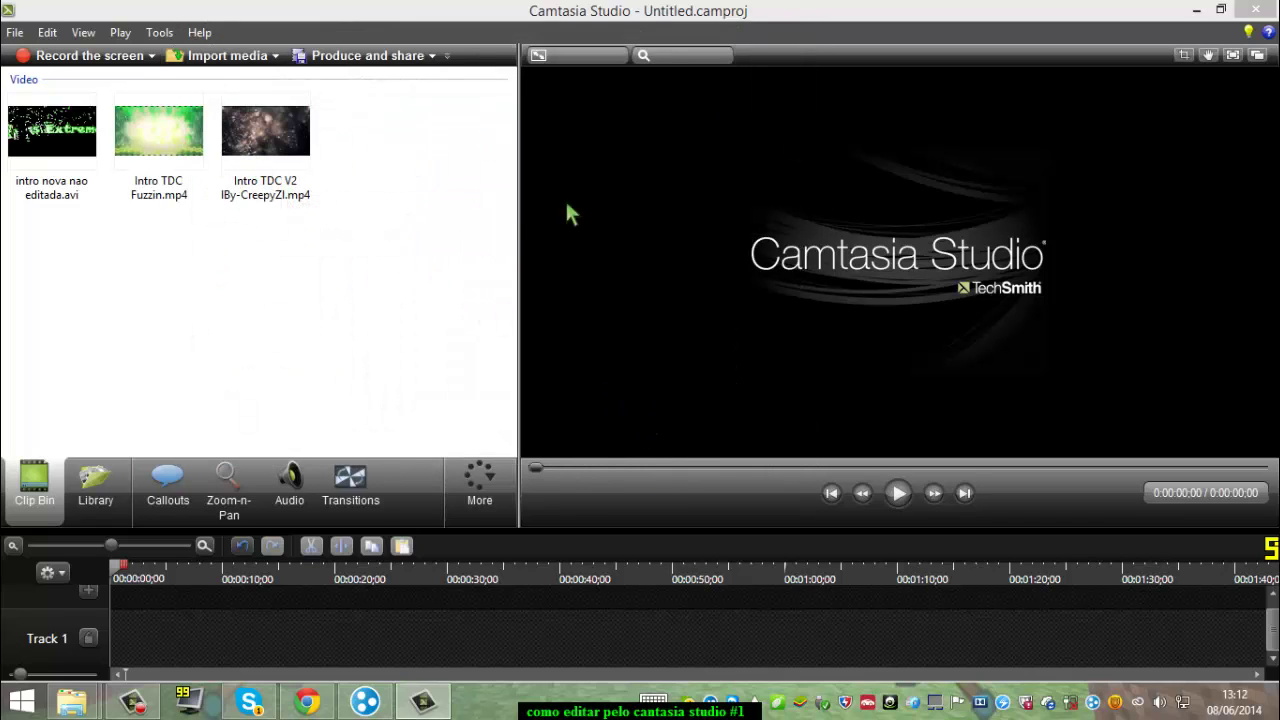
Step: Import all six "skywars #6 (hoje eu to ruim)" clips from the "Videos nao postados" folder inside videos
{"action": "left_click", "coordinate": [160, 32]}
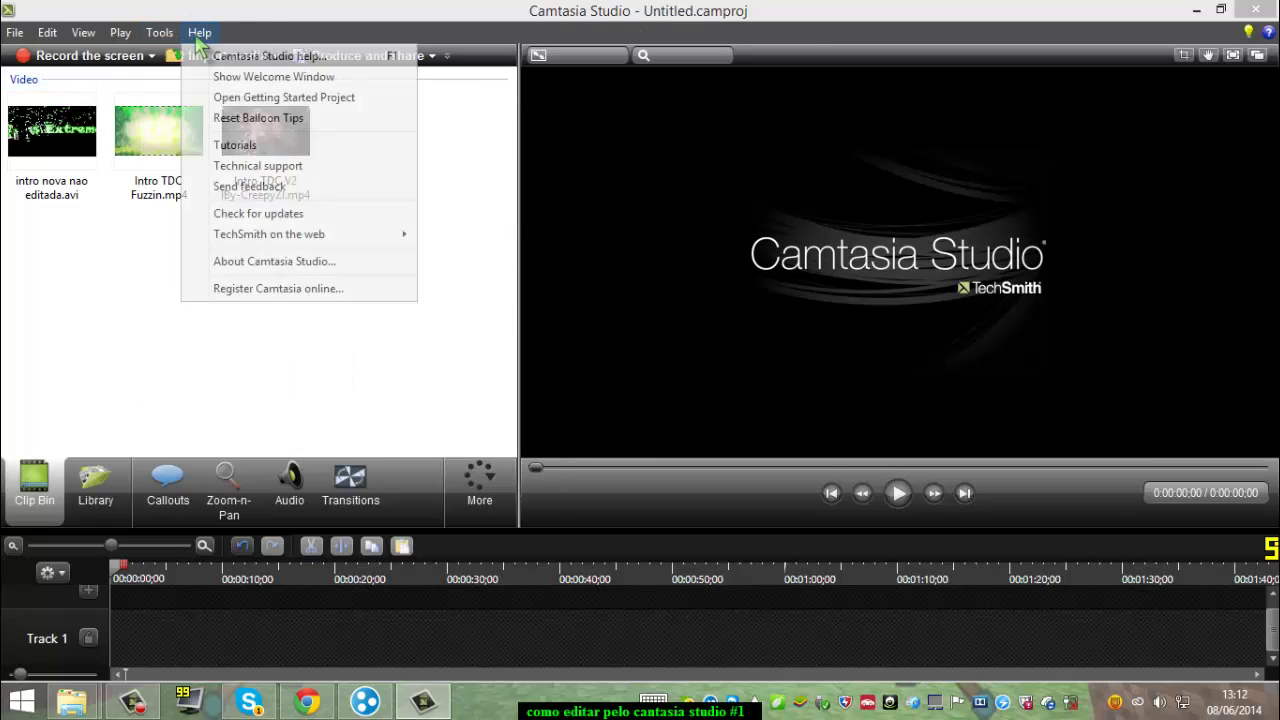
{"action": "key", "text": "Escape"}
{"action": "left_click", "coordinate": [222, 56]}
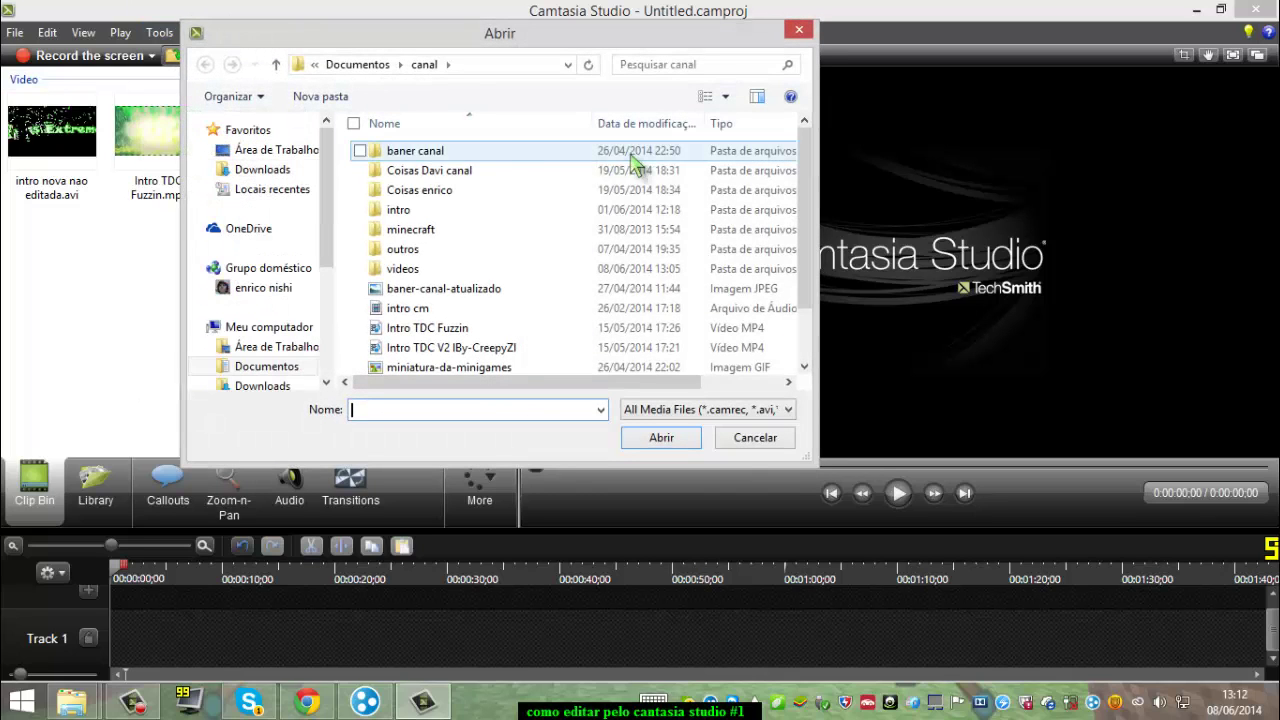
{"action": "double_click", "coordinate": [403, 269]}
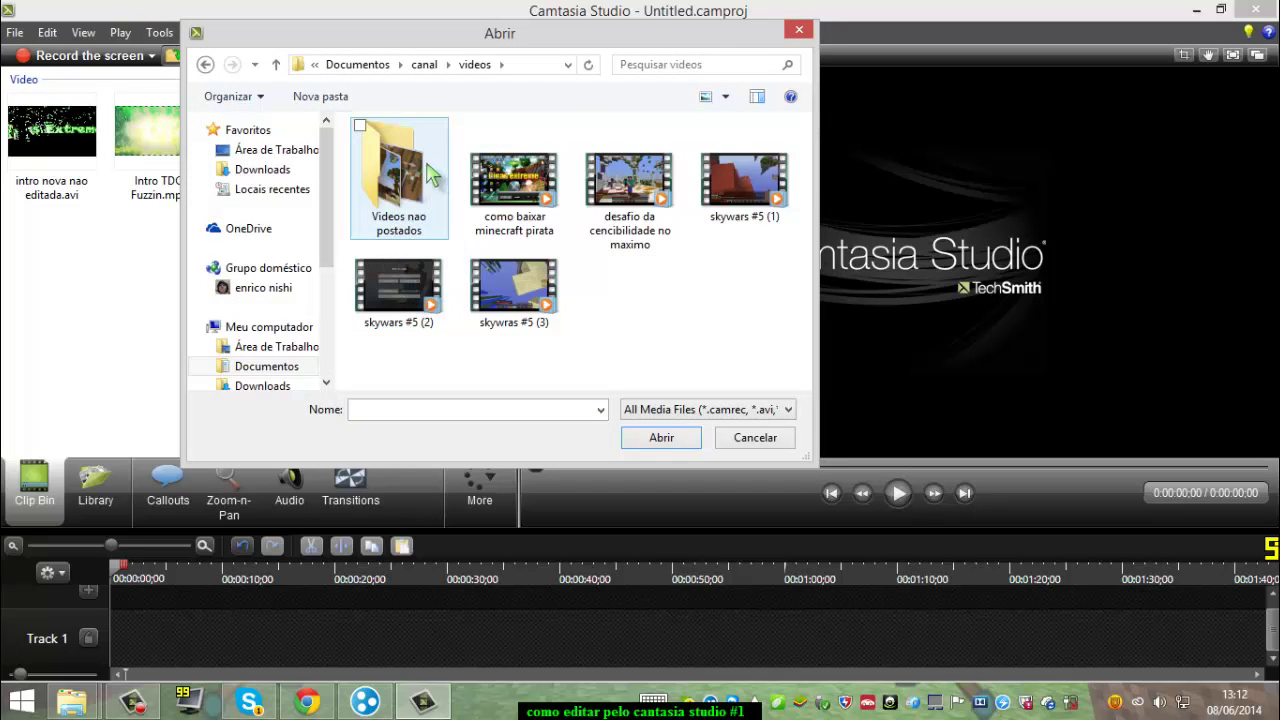
{"action": "double_click", "coordinate": [400, 165]}
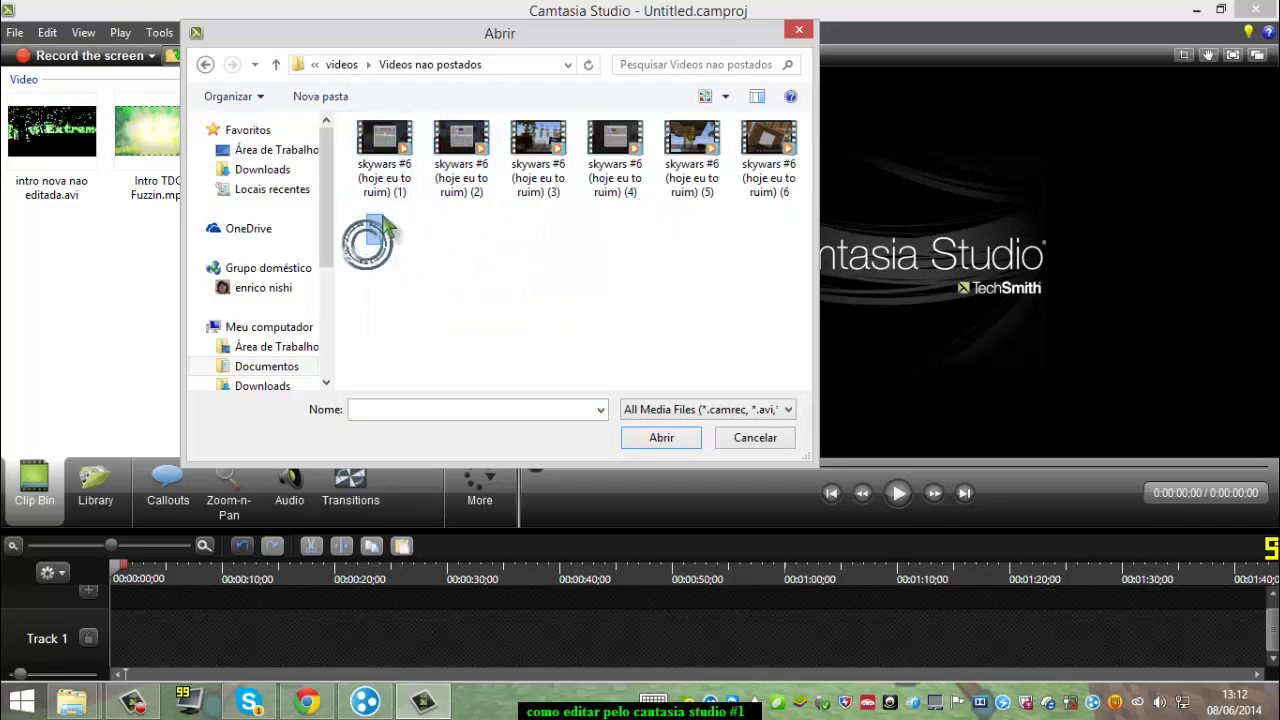
{"action": "left_click_drag", "start_coordinate": [349, 243], "coordinate": [806, 122]}
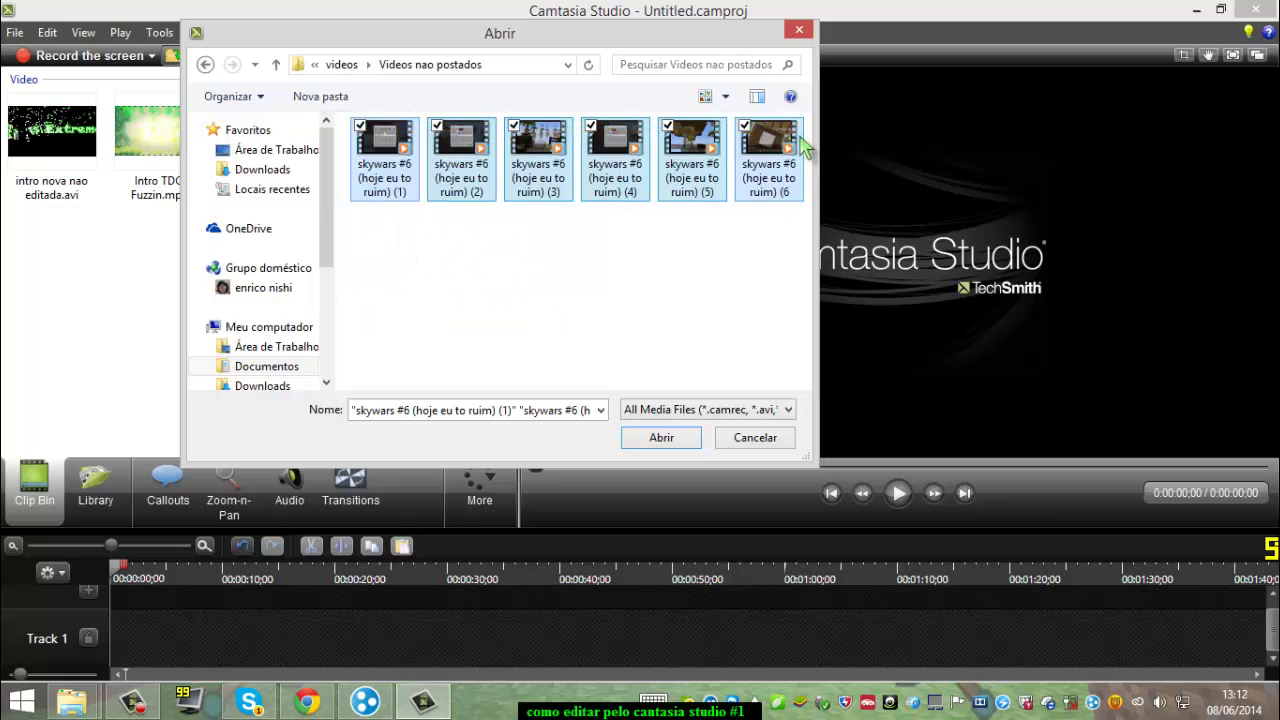
{"action": "left_click", "coordinate": [660, 437]}
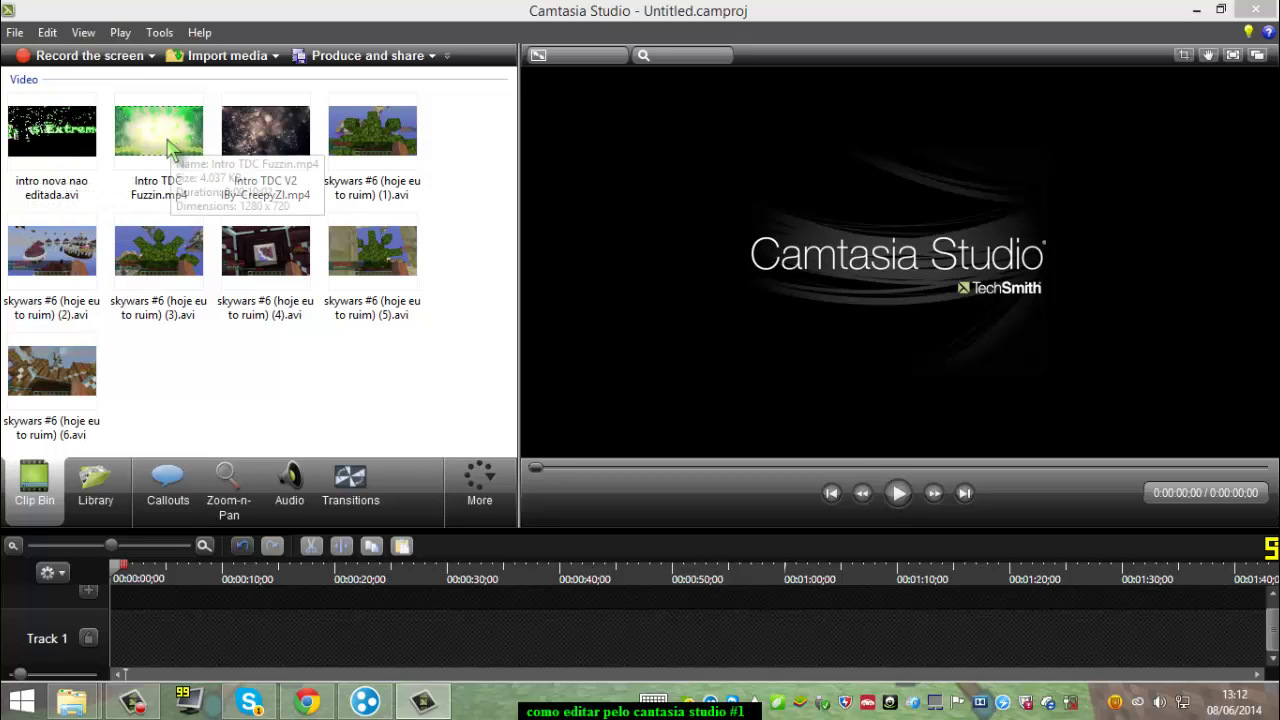
Step: Place Intro TDC Fuzzin.mp4 on Track 1 and set the editing dimensions to 1280 x 720, YouTube & Screencast (16:9)
{"action": "left_click_drag", "start_coordinate": [158, 130], "coordinate": [183, 468]}
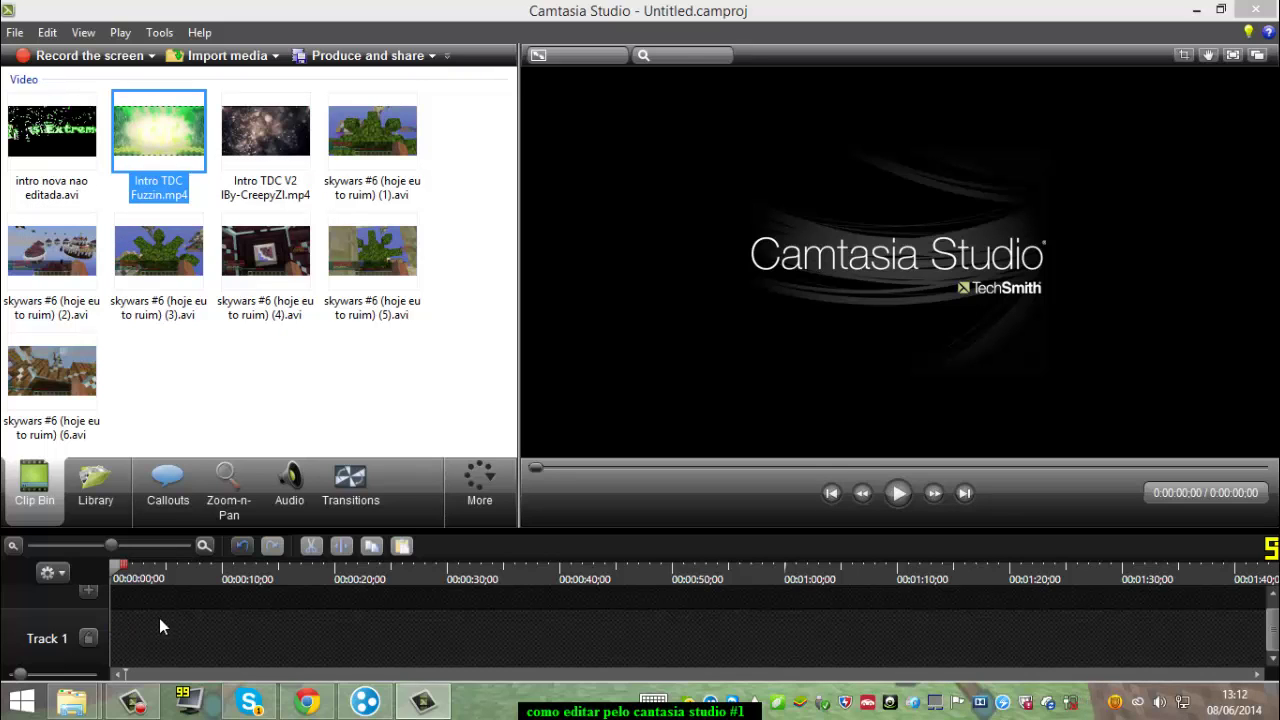
{"action": "left_click_drag", "start_coordinate": [159, 626], "coordinate": [165, 626]}
{"action": "left_click", "coordinate": [632, 352]}
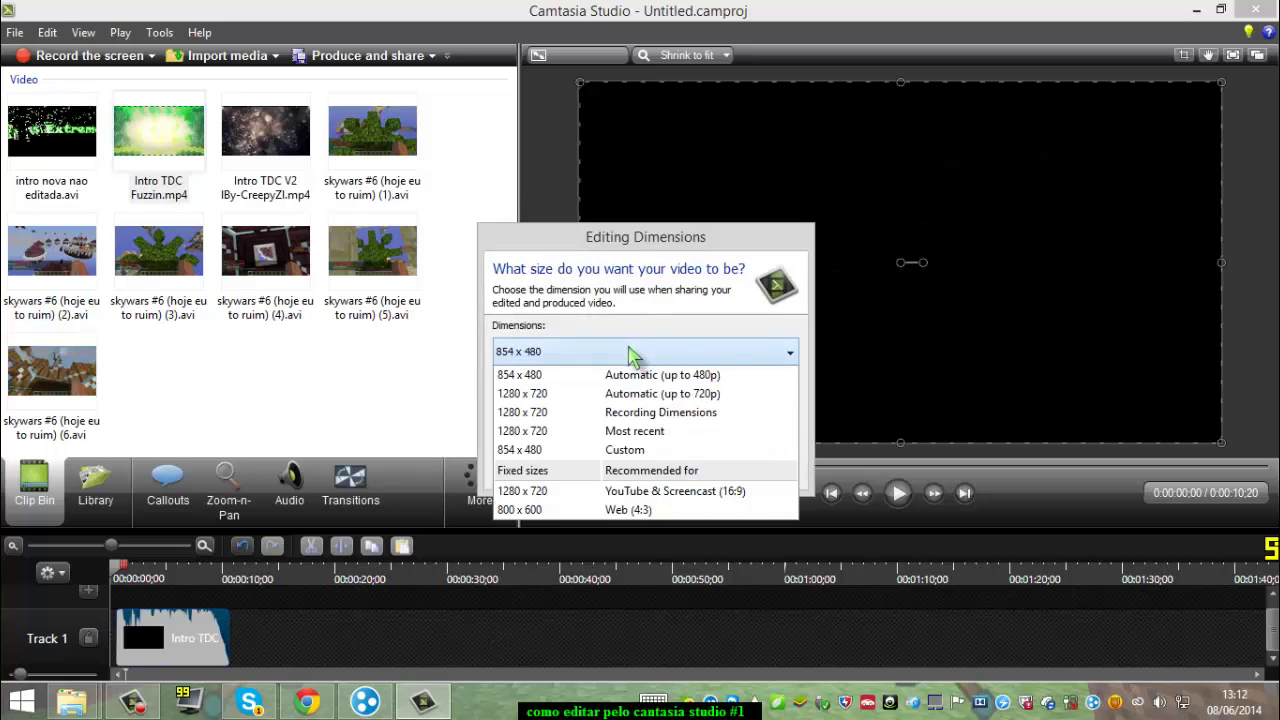
{"action": "left_click", "coordinate": [600, 318]}
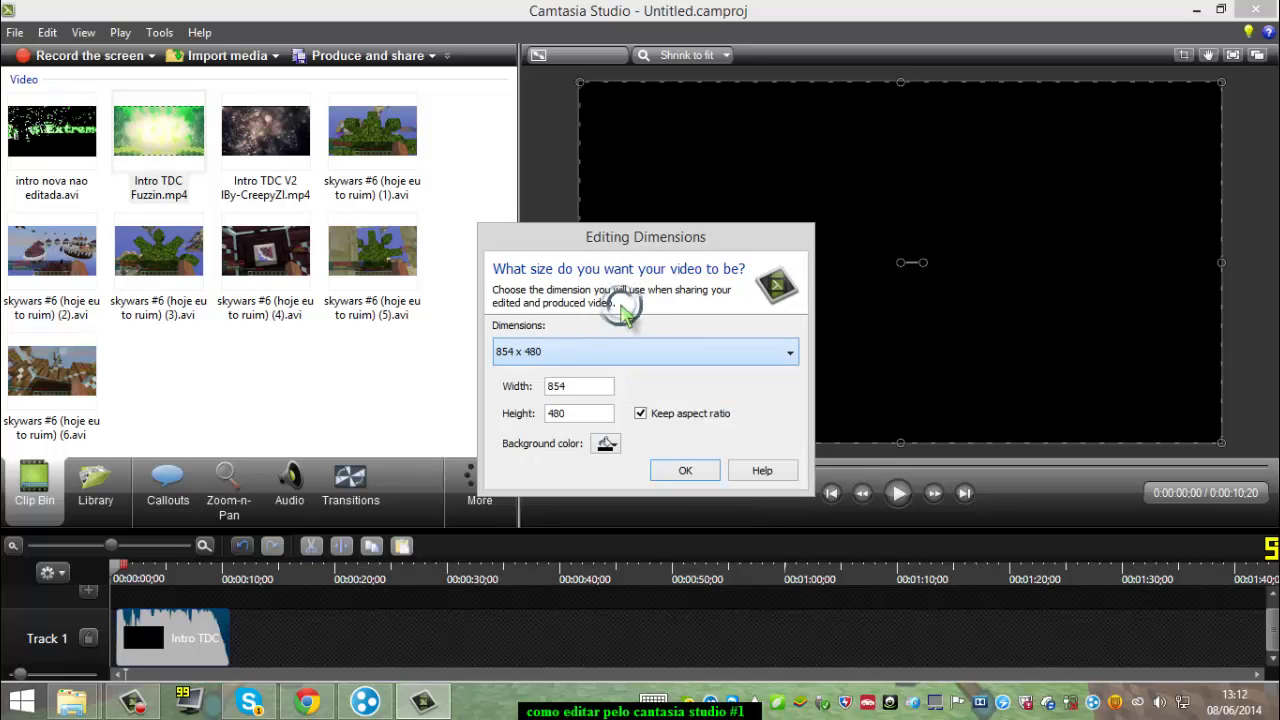
{"action": "left_click", "coordinate": [616, 352]}
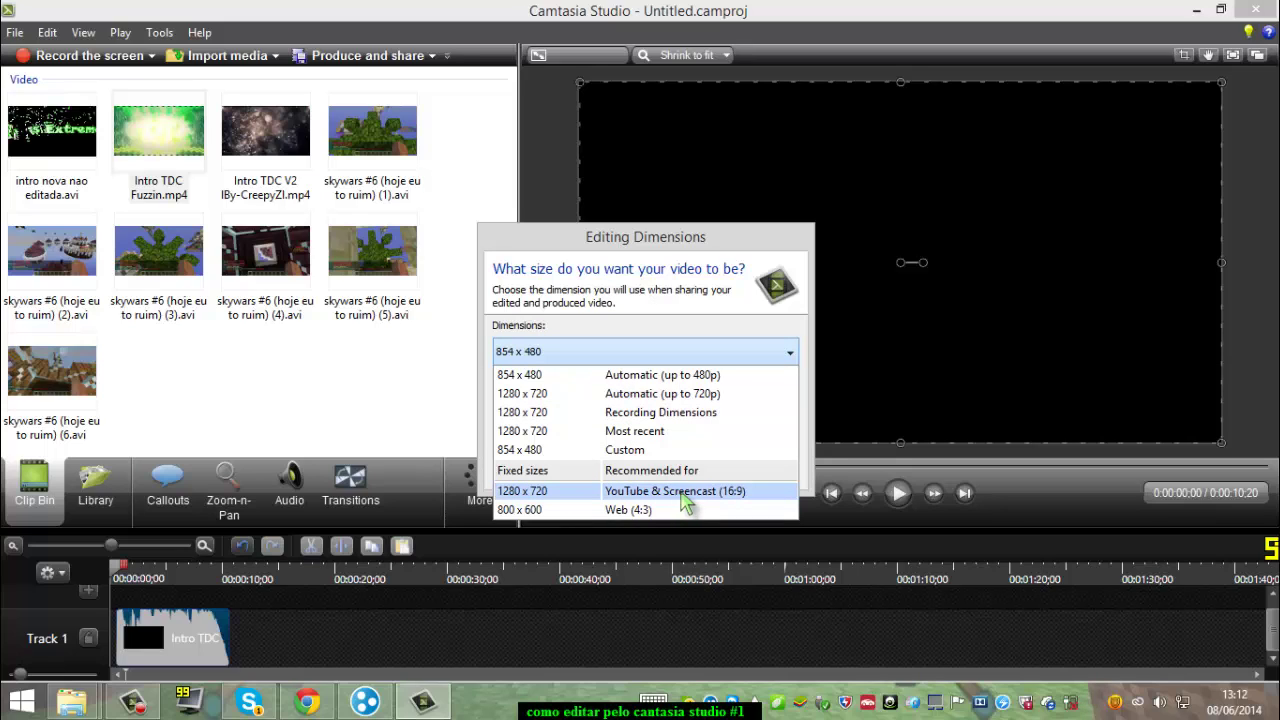
{"action": "left_click", "coordinate": [686, 502]}
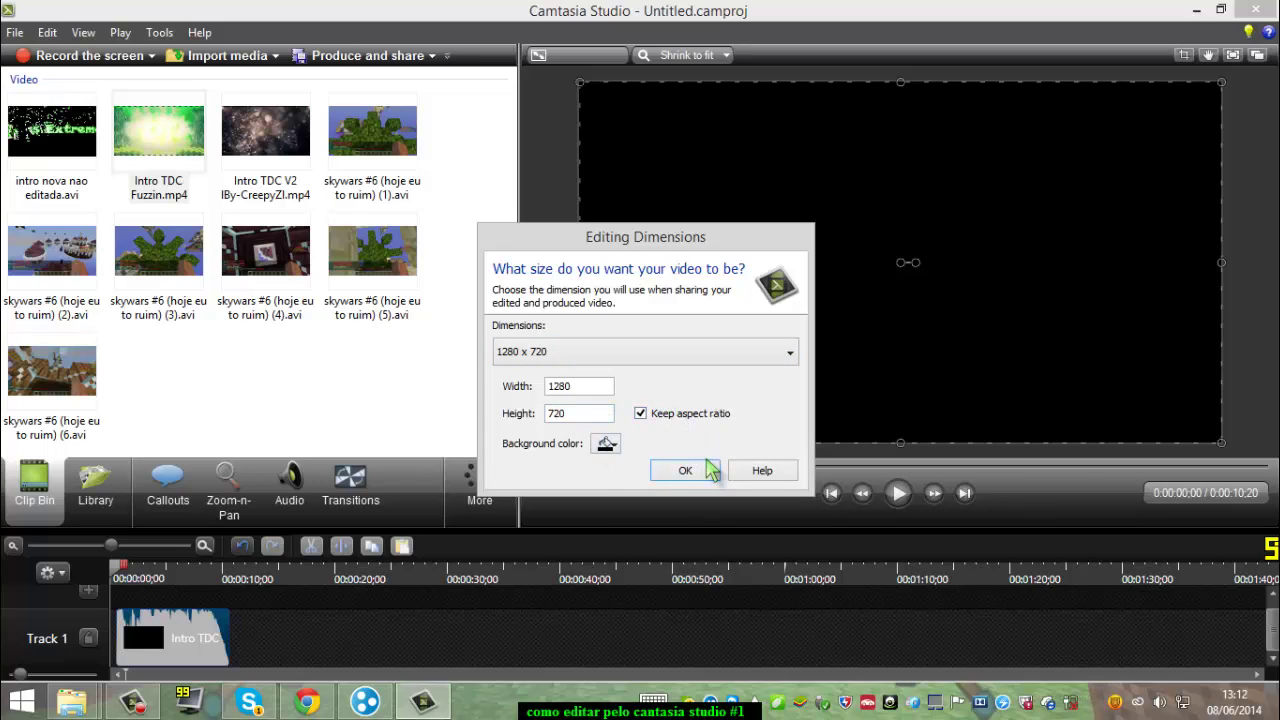
{"action": "left_click", "coordinate": [717, 466]}
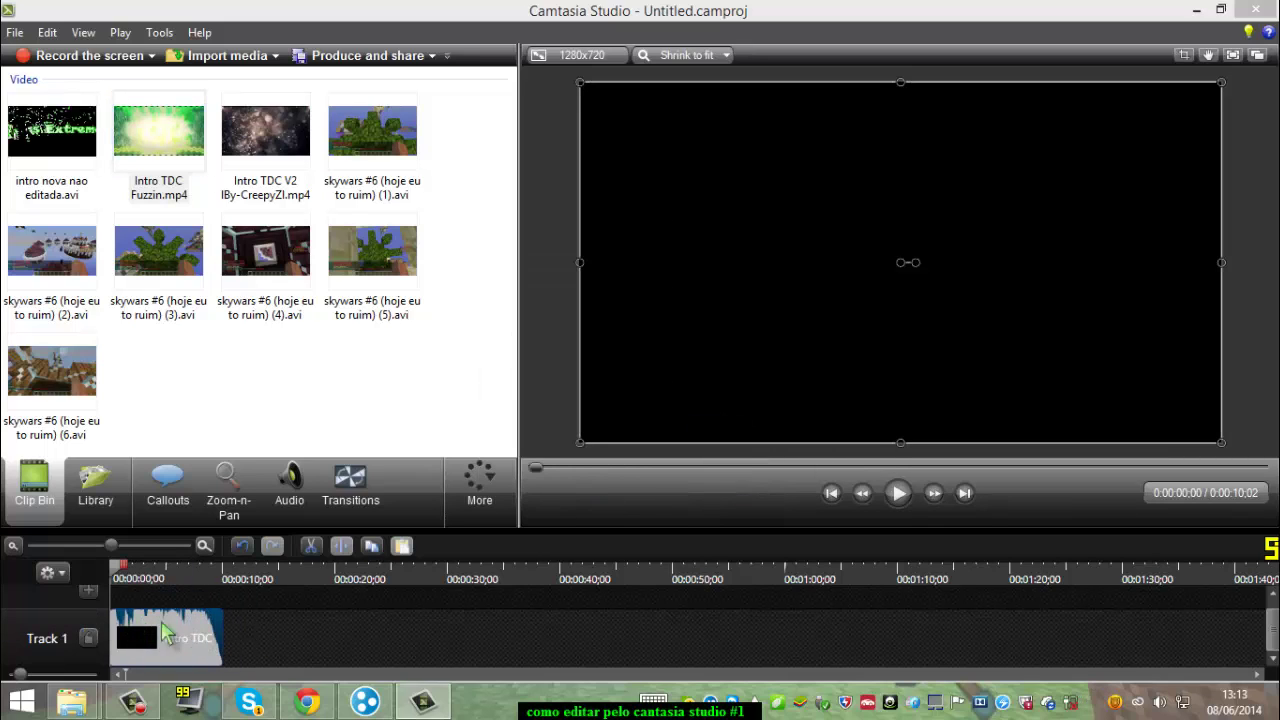
Step: Shift the intro clip on Track 1 to leave a short gap before it, and preview the opening
{"action": "left_click_drag", "start_coordinate": [180, 638], "coordinate": [110, 648]}
{"action": "mouse_move", "coordinate": [222, 645]}
{"action": "left_mouse_down"}
{"action": "mouse_move", "coordinate": [185, 640]}
{"action": "mouse_move", "coordinate": [239, 640]}
{"action": "mouse_move", "coordinate": [205, 640]}
{"action": "left_mouse_up"}
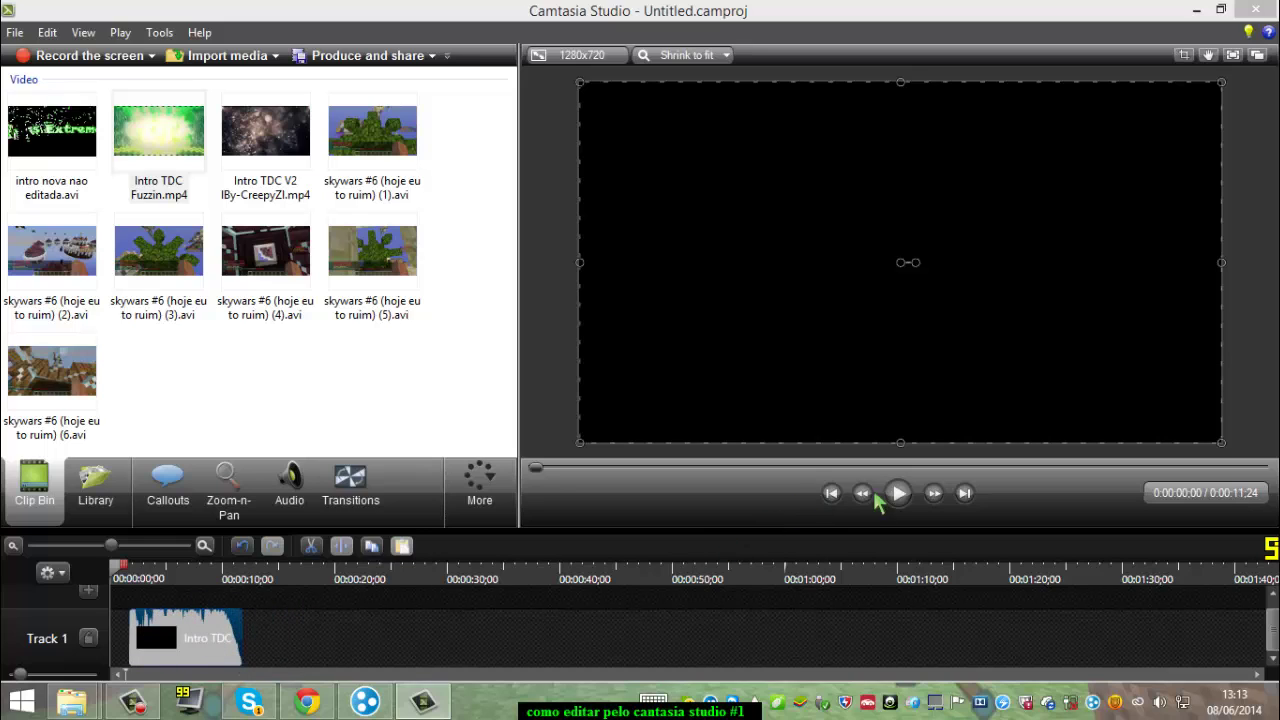
{"action": "left_click", "coordinate": [898, 493]}
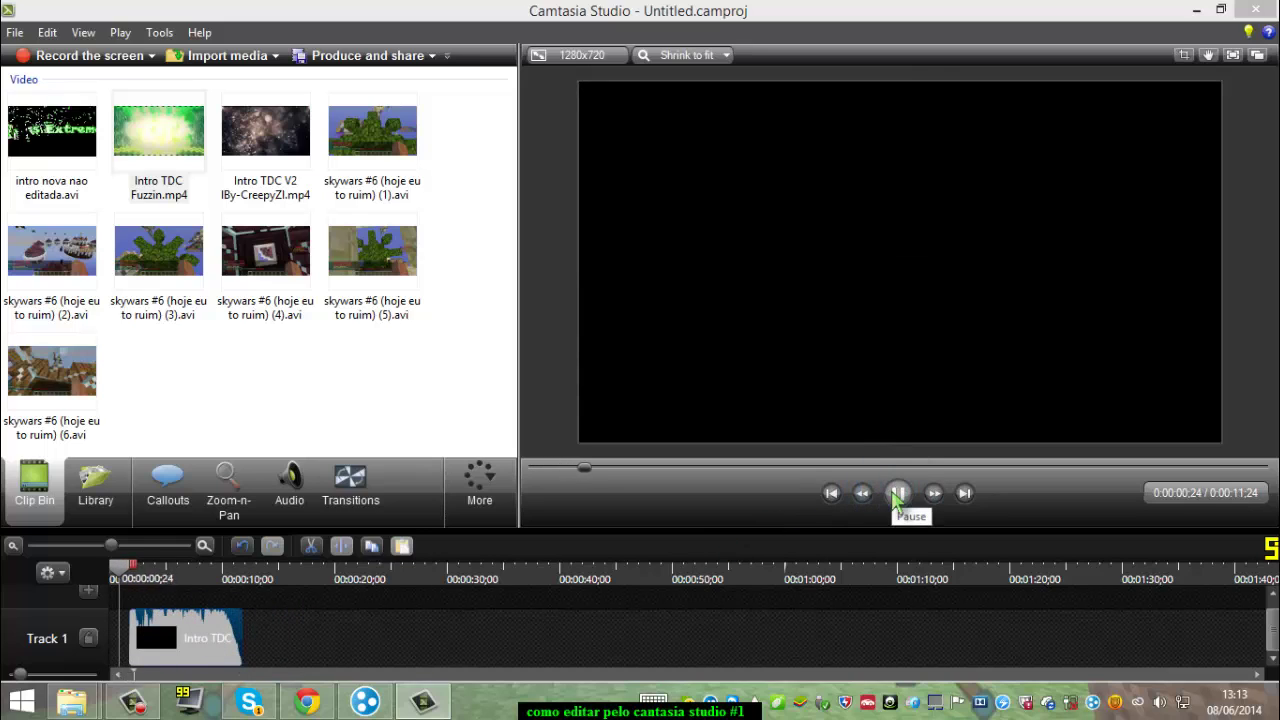
{"action": "left_click", "coordinate": [898, 493]}
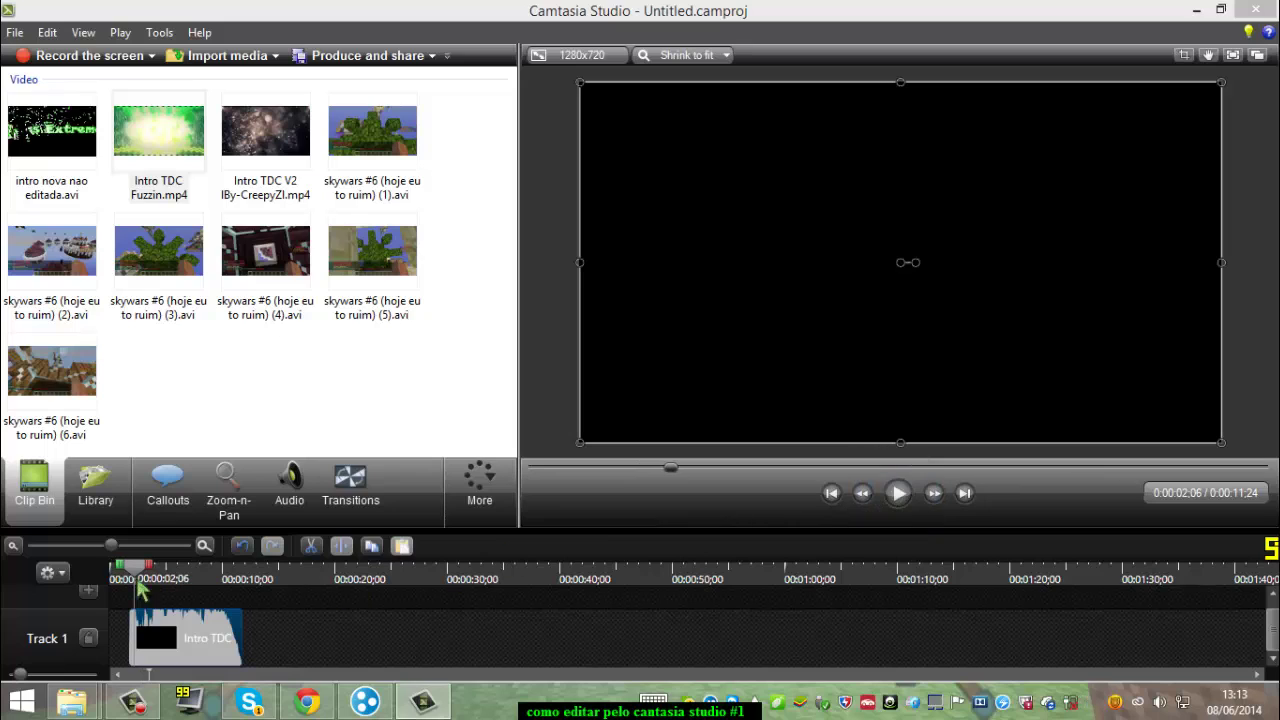
{"action": "key", "text": "ctrl+Home"}
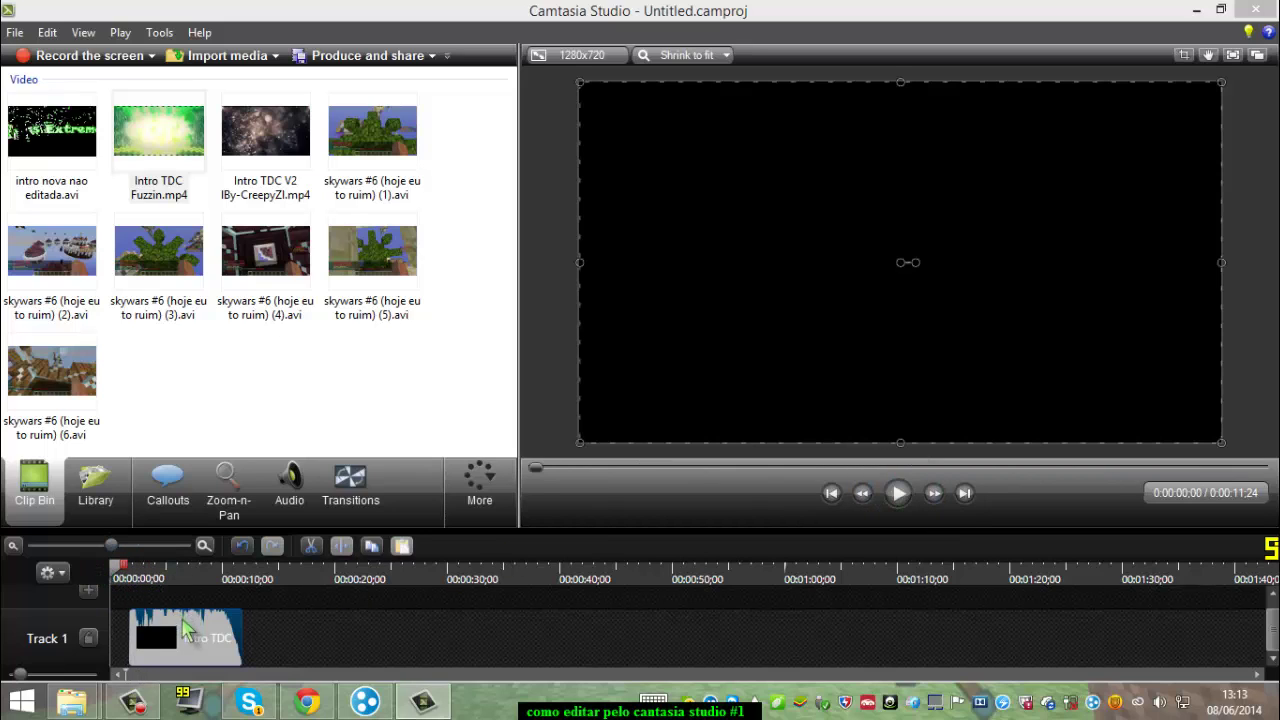
Step: Move the Intro TDC Fuzzin clip to the very start of Track 1 and deselect it
{"action": "left_click_drag", "start_coordinate": [183, 628], "coordinate": [163, 628]}
{"action": "left_click", "coordinate": [266, 623]}
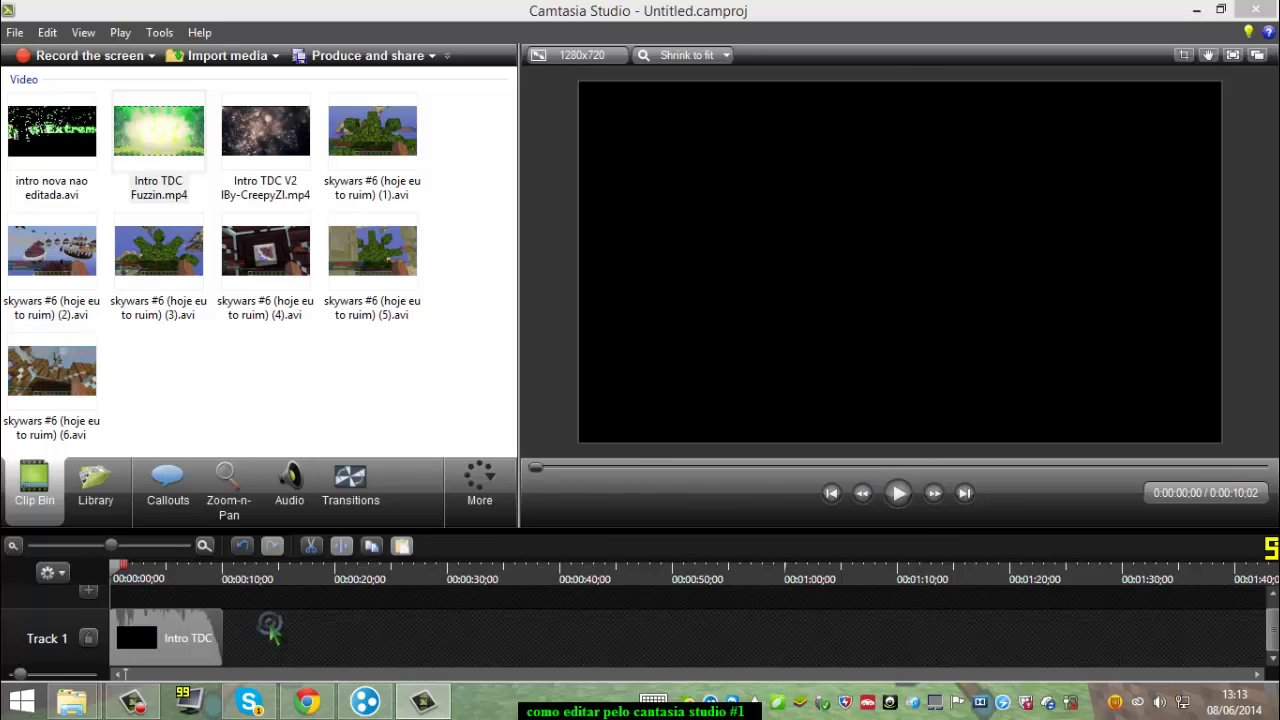
Step: Remove "intro nova nao editada.avi" from the project's Clip Bin
{"action": "left_click_drag", "start_coordinate": [55, 135], "coordinate": [112, 195]}
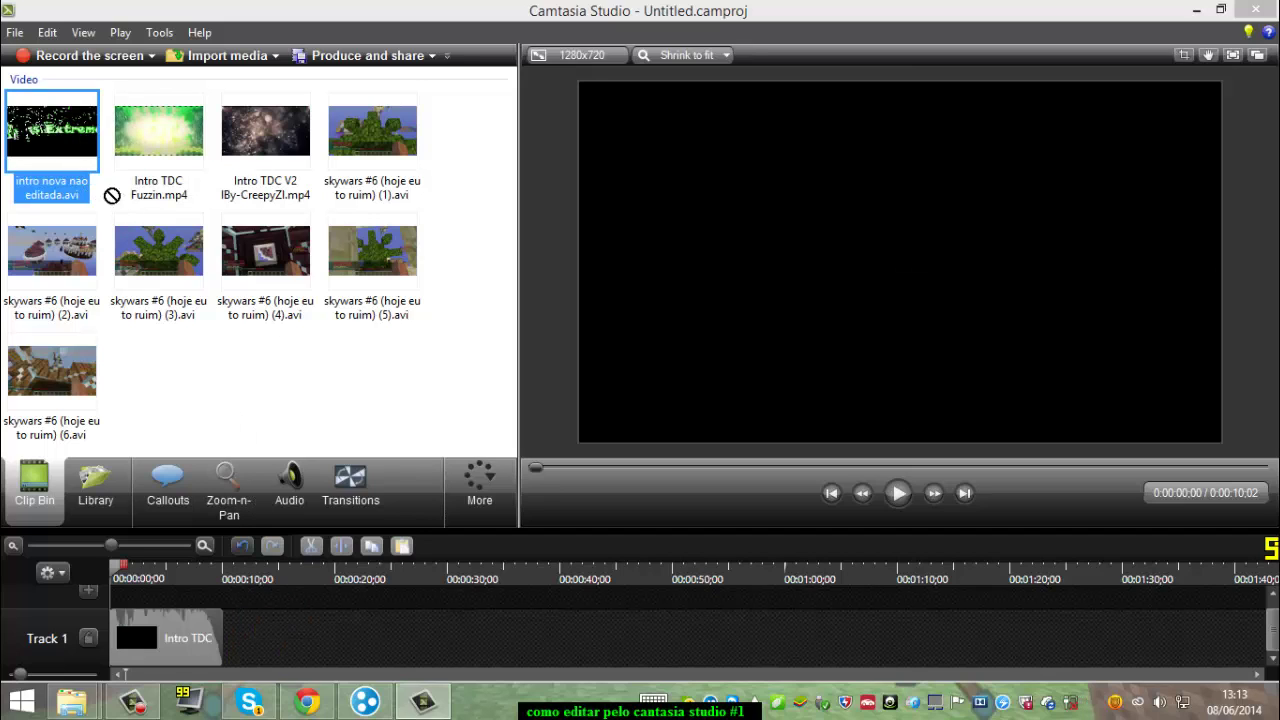
{"action": "key", "text": "Delete"}
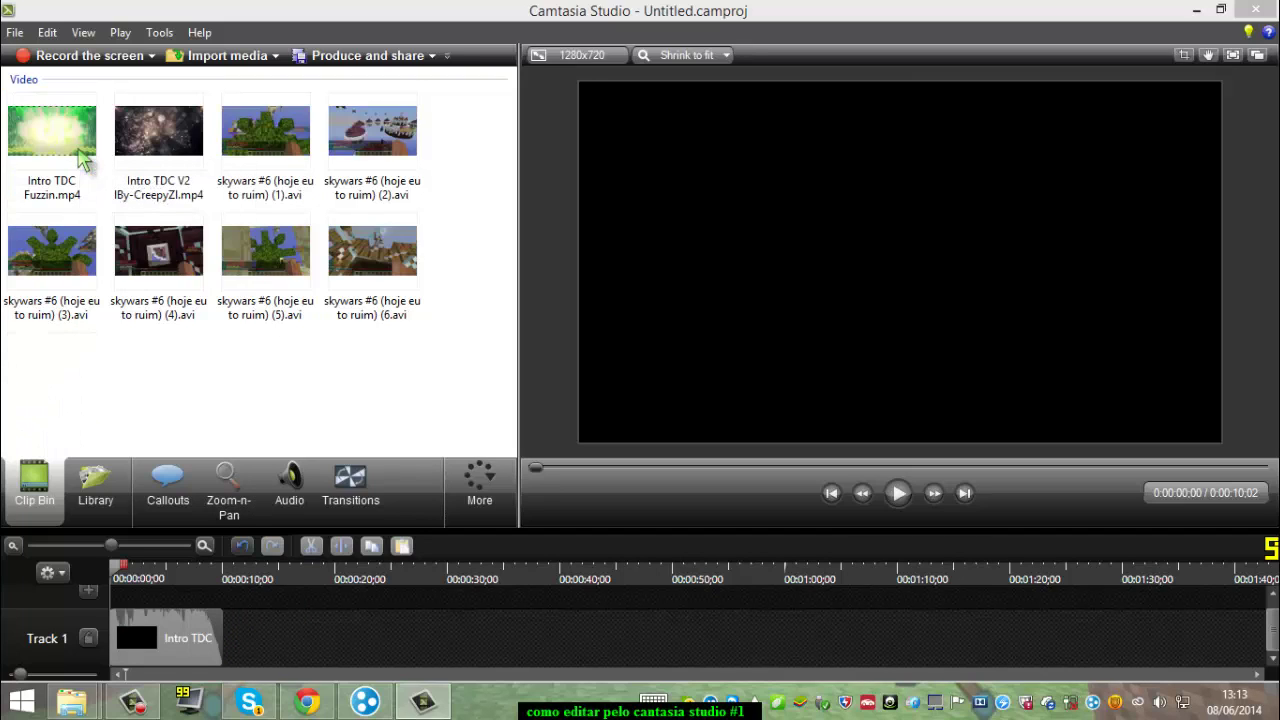
Step: Import intro nova editadaaa.wmv from the canal > intro folder and place it on Track 1 directly after the Intro TDC Fuzzin clip
{"action": "left_click", "coordinate": [243, 53]}
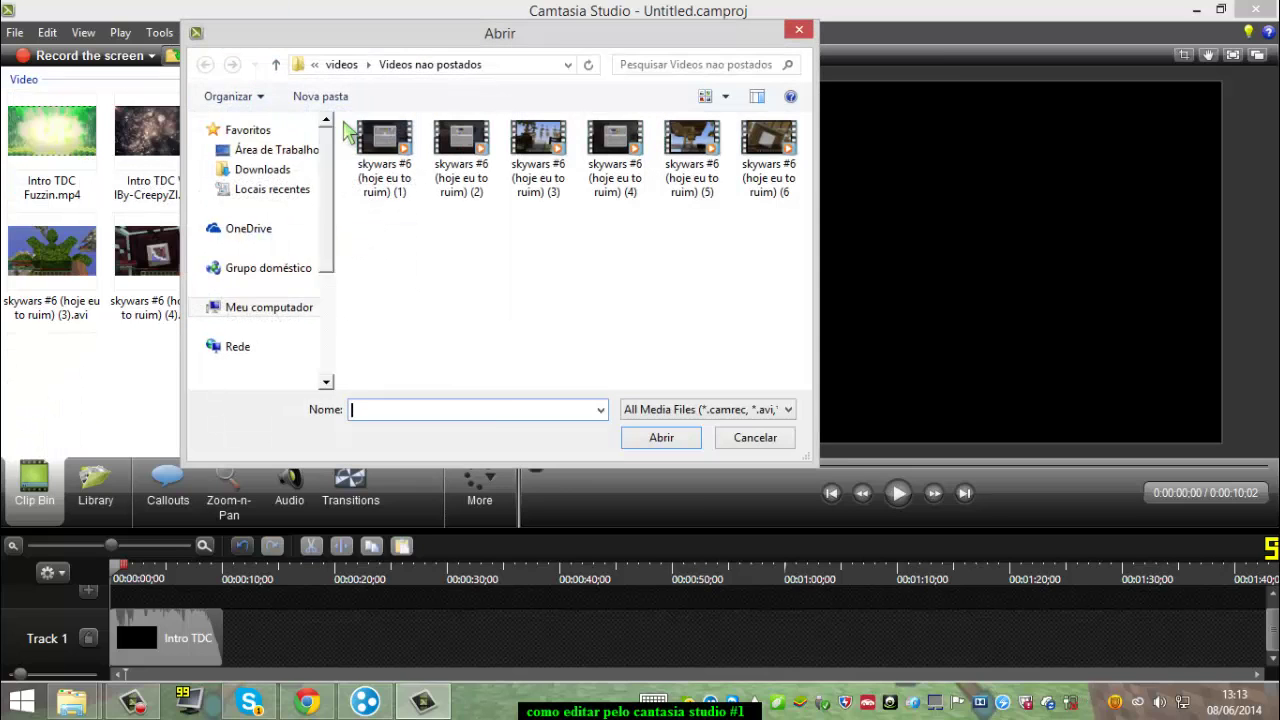
{"action": "left_click", "coordinate": [335, 64]}
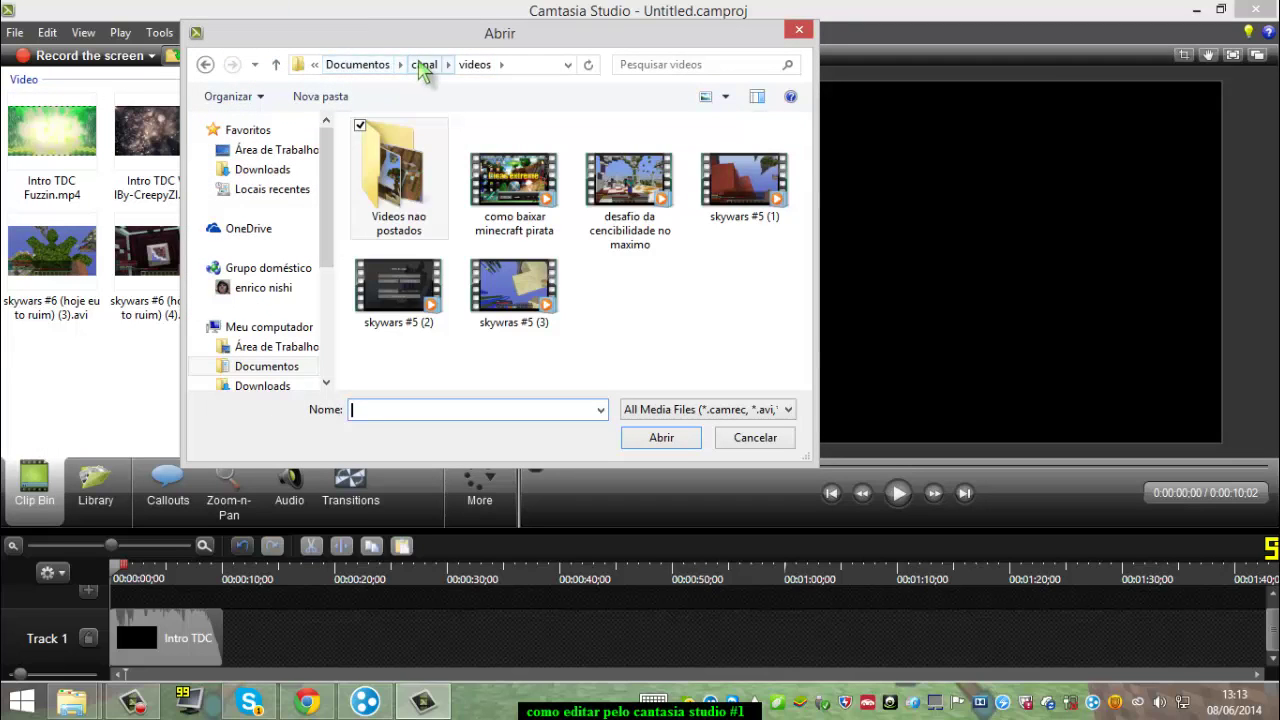
{"action": "left_click", "coordinate": [423, 64]}
{"action": "double_click", "coordinate": [480, 209]}
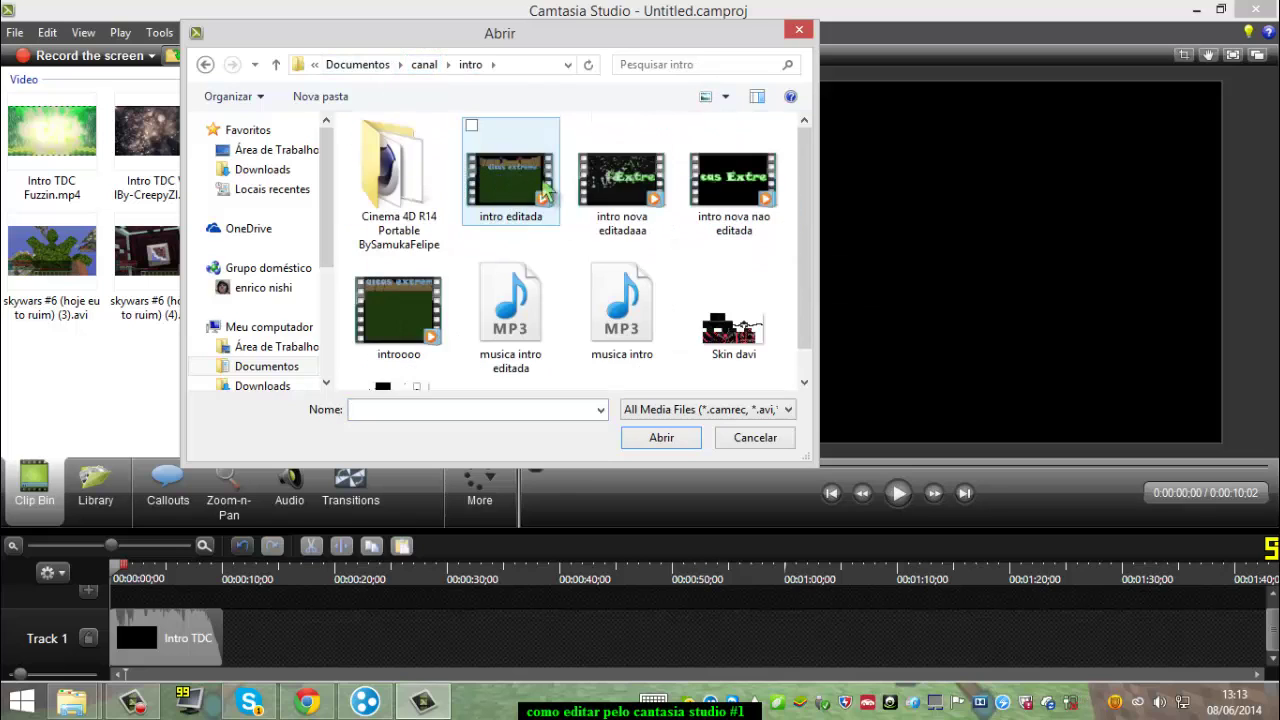
{"action": "left_click", "coordinate": [638, 197]}
{"action": "left_click", "coordinate": [657, 437]}
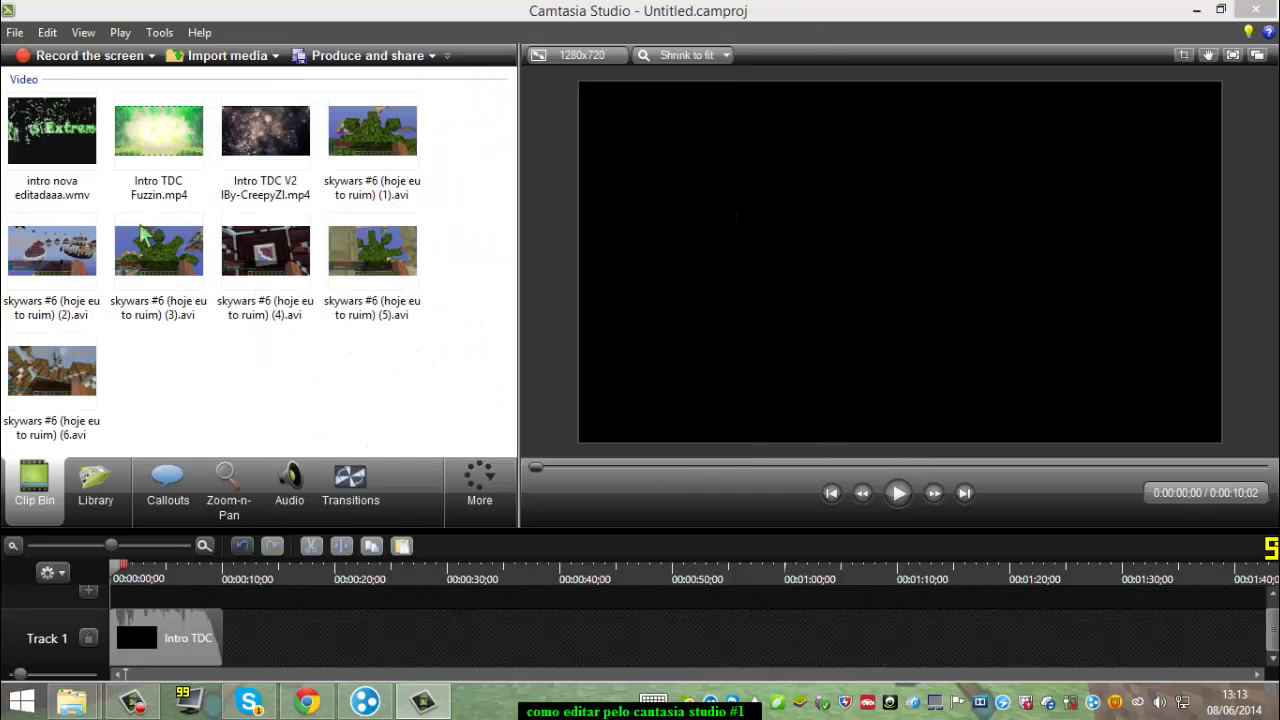
{"action": "left_click_drag", "start_coordinate": [52, 130], "coordinate": [285, 645]}
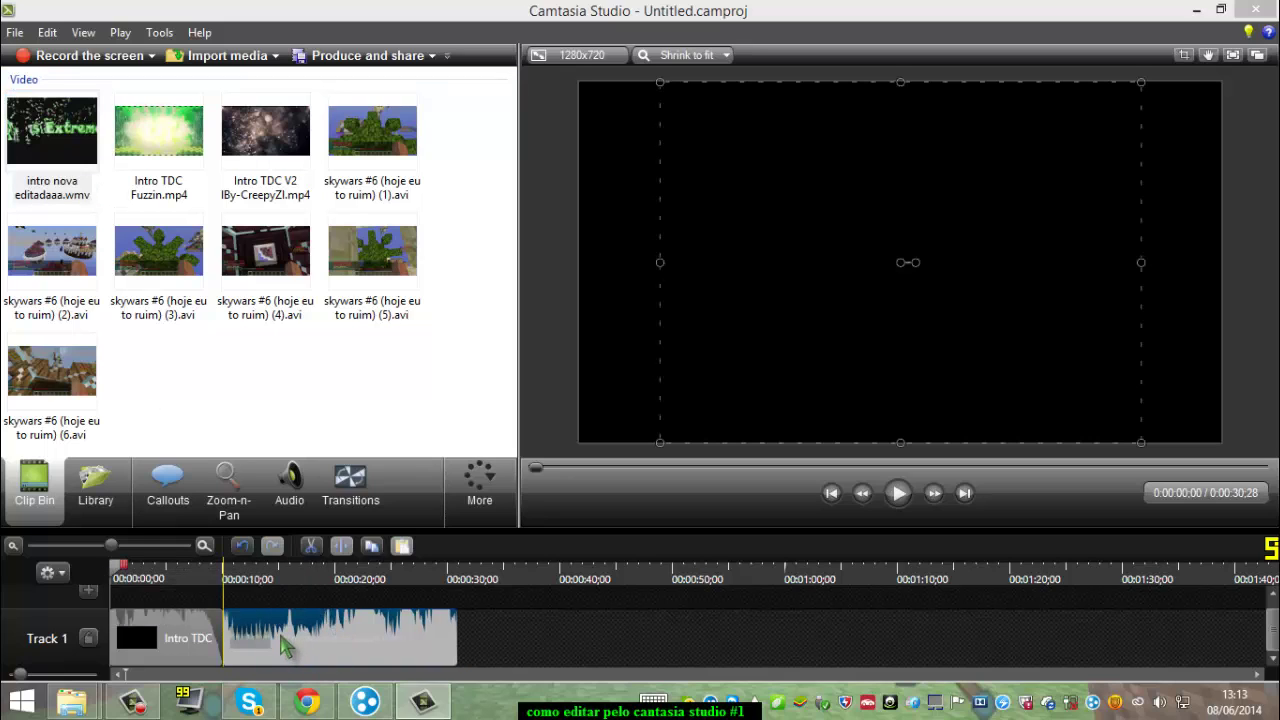
Step: Add a Cube rotate transition between the Intro TDC Fuzzin and intro nova editadaaa clips on Track 1
{"action": "left_click", "coordinate": [352, 488]}
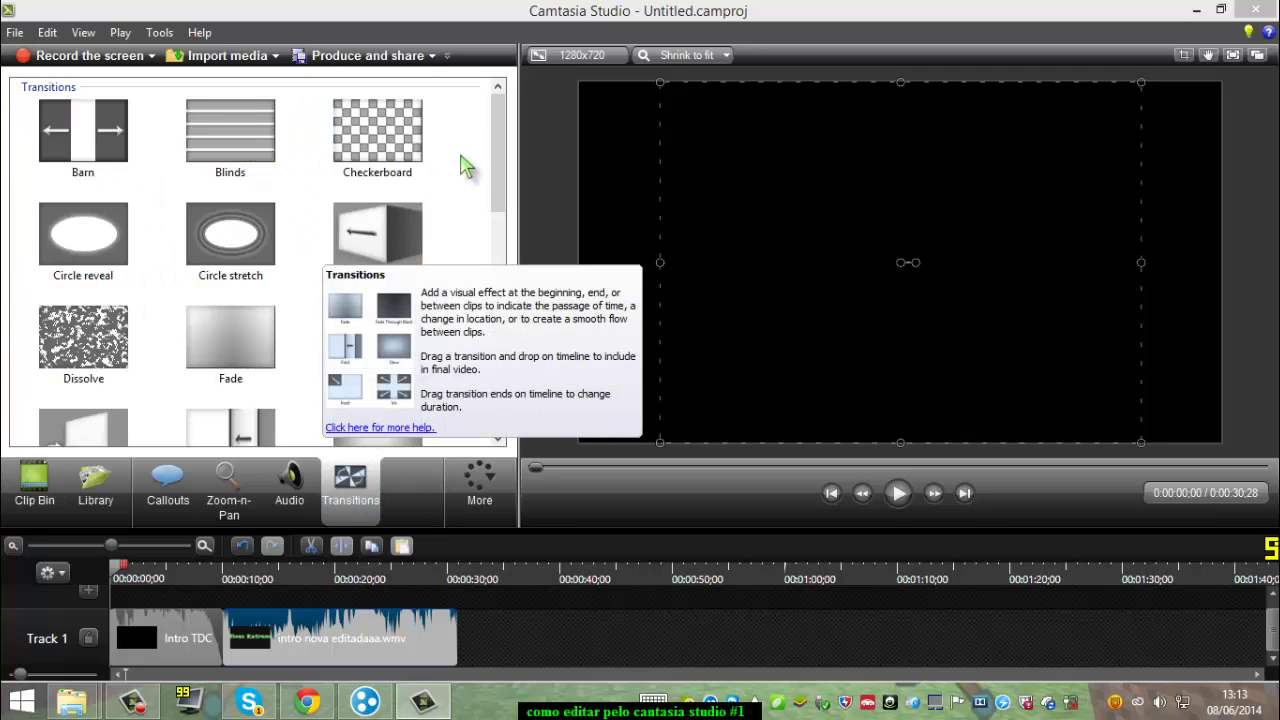
{"action": "left_click_drag", "start_coordinate": [392, 232], "coordinate": [384, 234]}
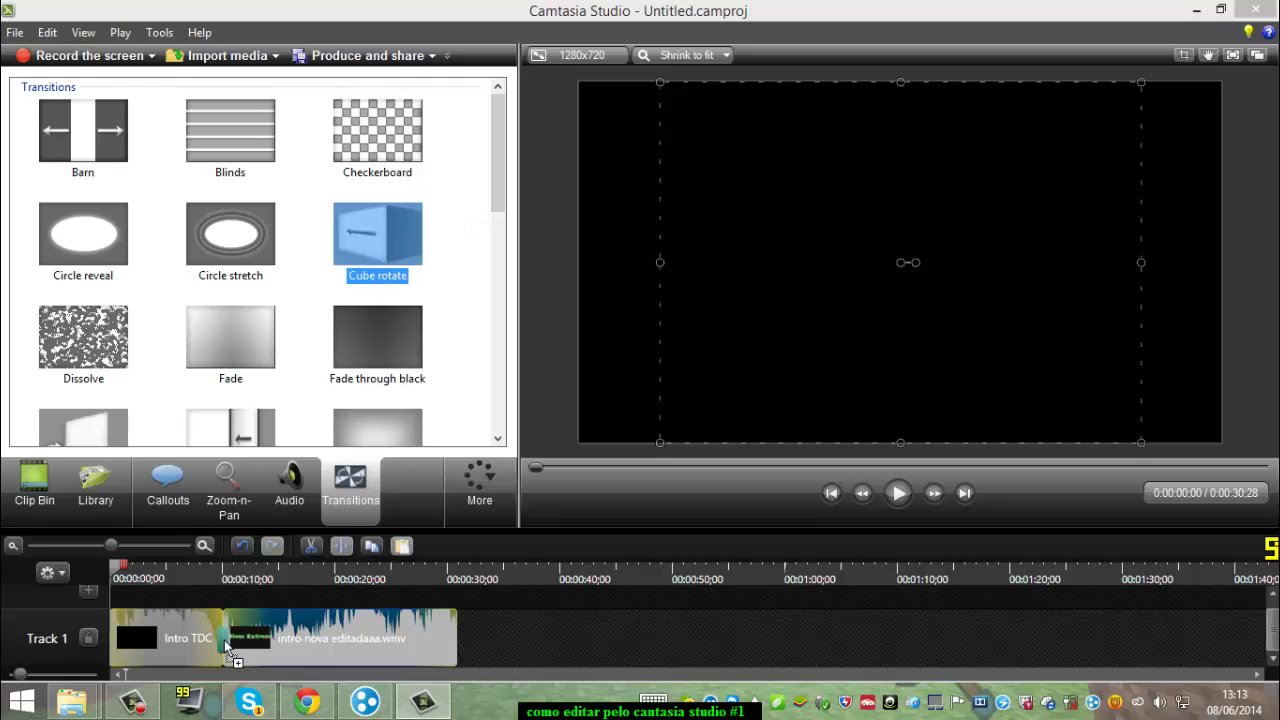
{"action": "left_click_drag", "start_coordinate": [225, 645], "coordinate": [205, 655]}
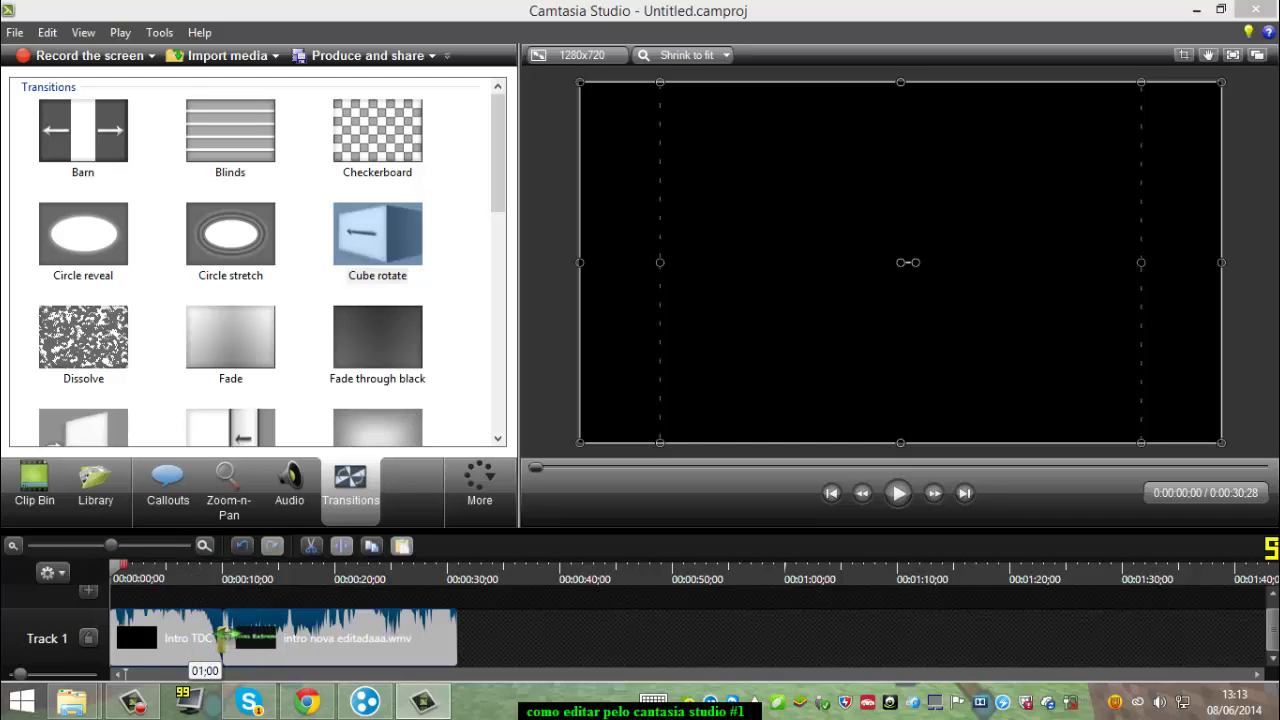
Step: Place skywars #6 (hoje eu to ruim) (1).avi on Track 1 directly after the intro nova editadaaa clip
{"action": "left_click", "coordinate": [45, 495]}
{"action": "left_click", "coordinate": [491, 636]}
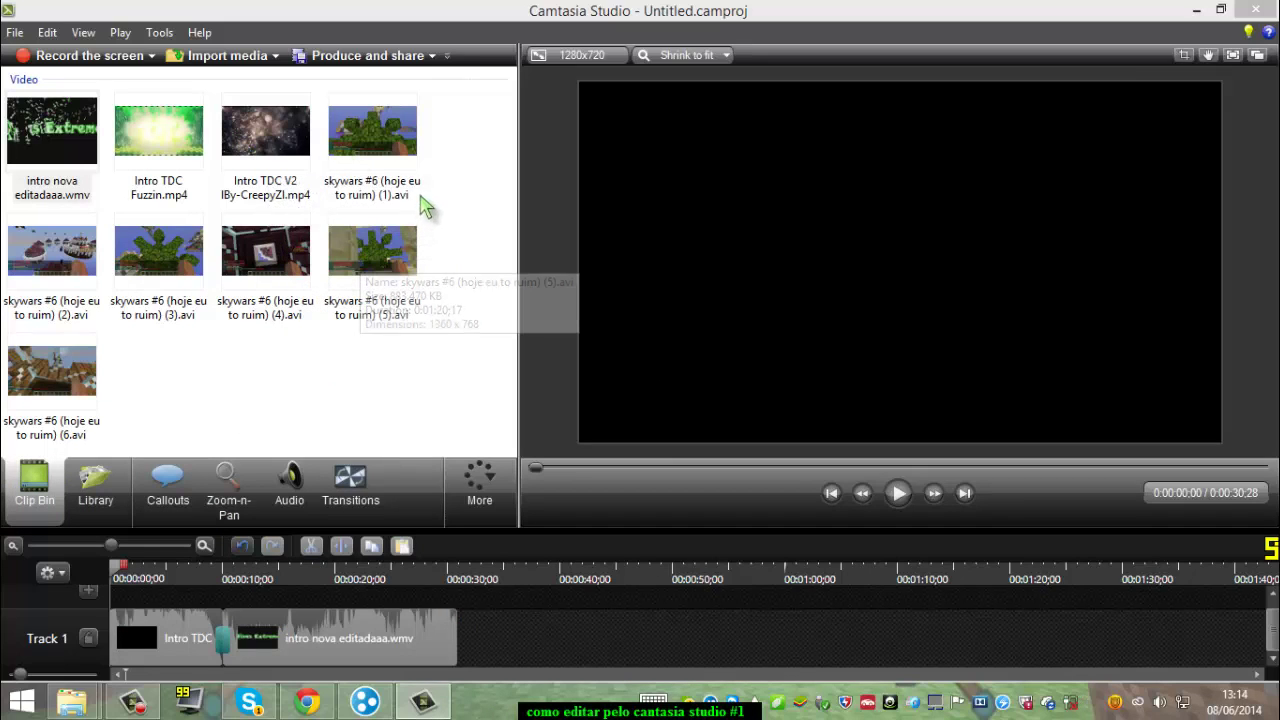
{"action": "left_click_drag", "start_coordinate": [320, 100], "coordinate": [390, 332]}
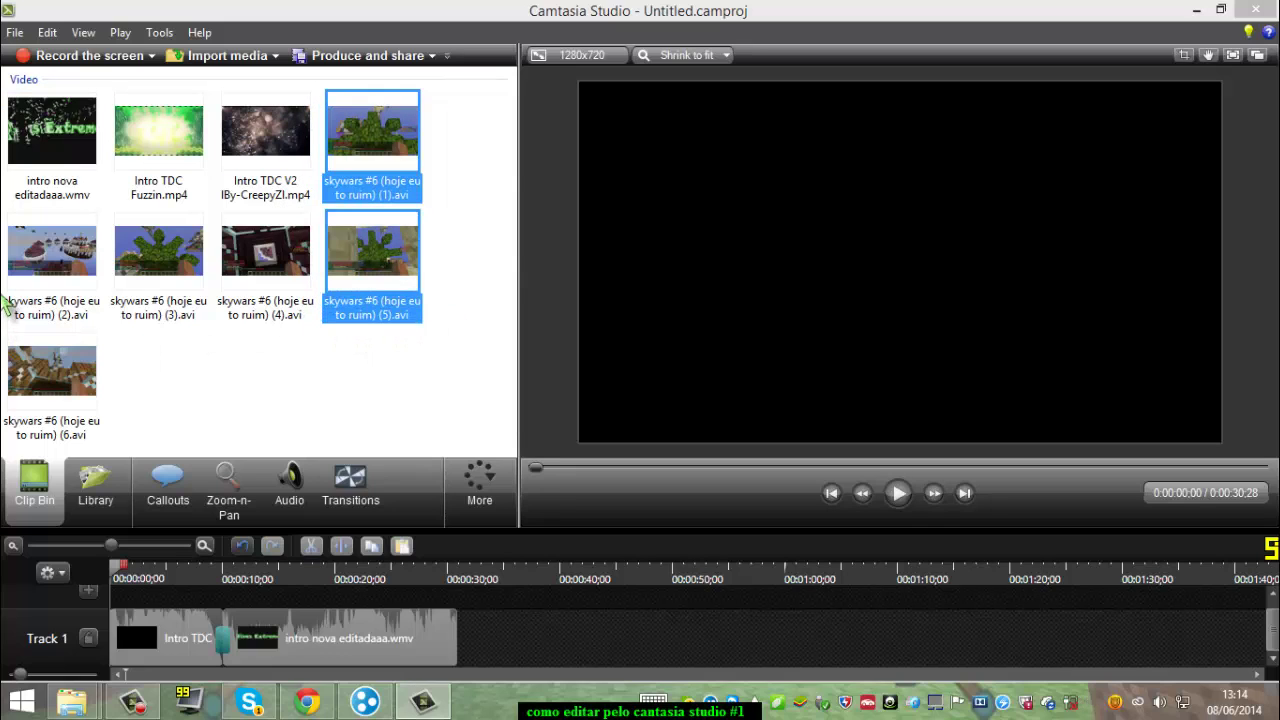
{"action": "left_click_drag", "start_coordinate": [390, 160], "coordinate": [400, 296]}
{"action": "left_click_drag", "start_coordinate": [469, 268], "coordinate": [435, 391]}
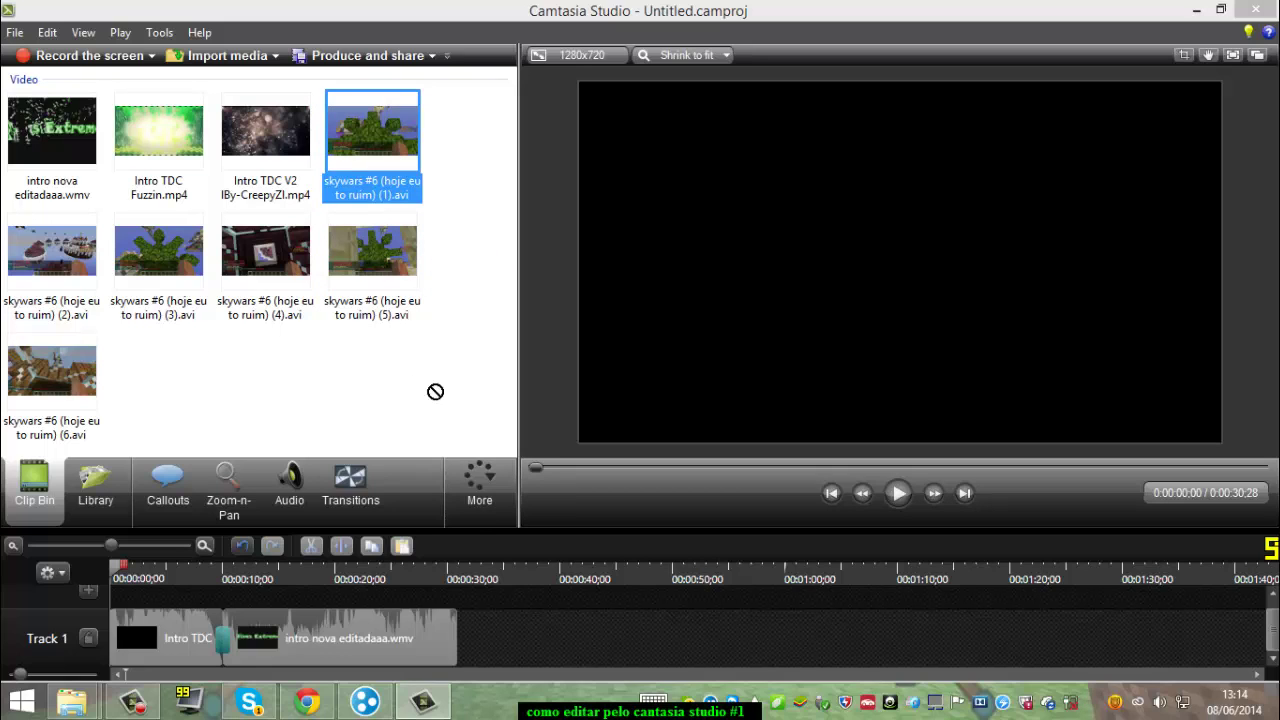
{"action": "left_click_drag", "start_coordinate": [476, 651], "coordinate": [476, 645]}
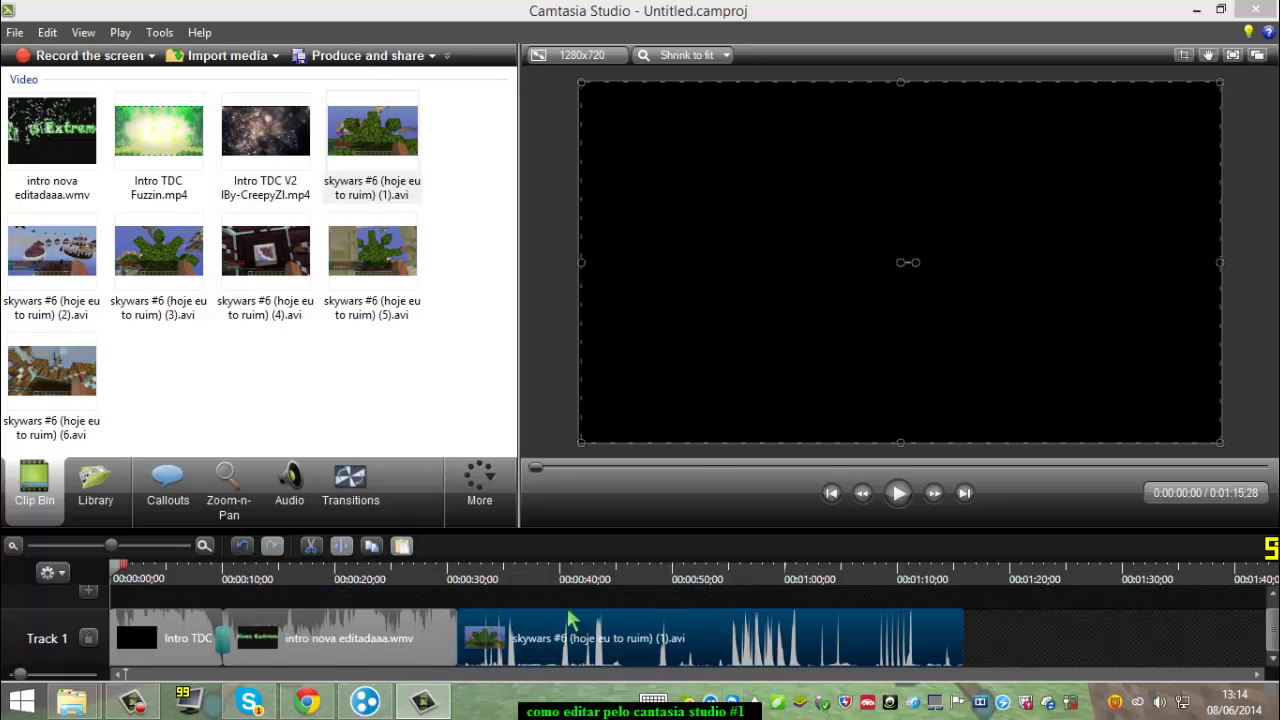
{"action": "left_click_drag", "start_coordinate": [570, 625], "coordinate": [566, 648]}
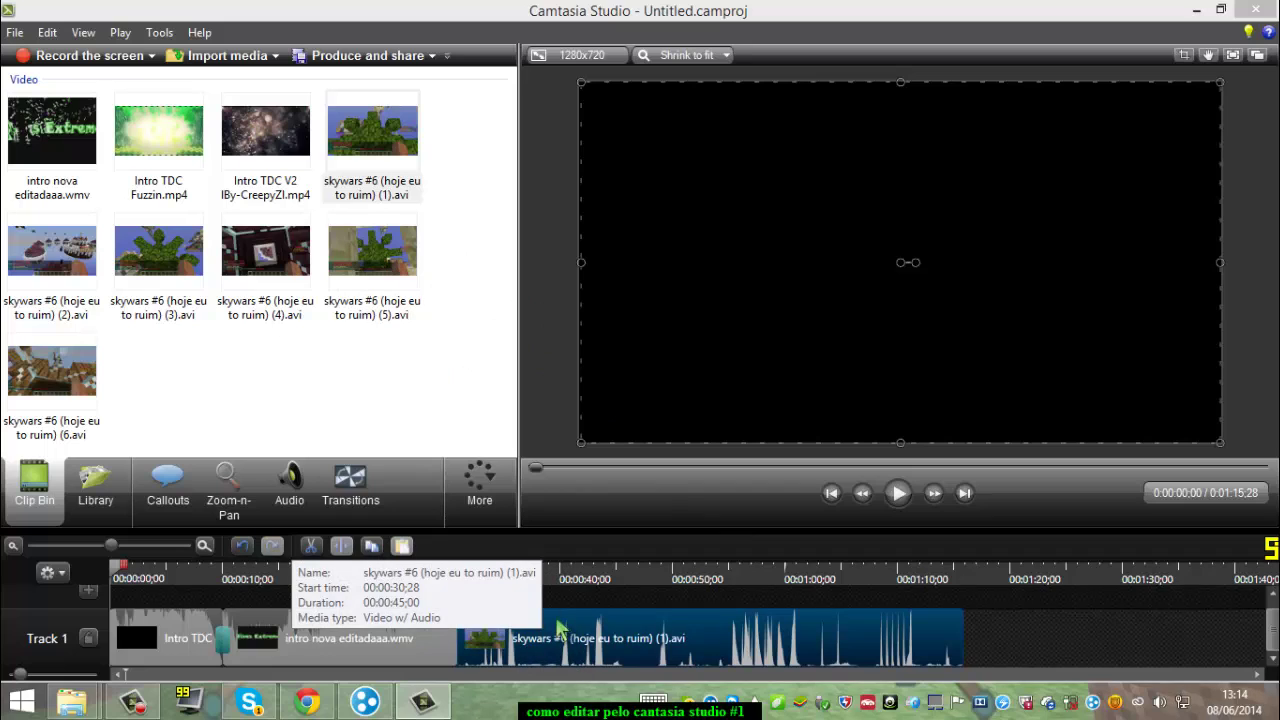
{"action": "left_click_drag", "start_coordinate": [562, 648], "coordinate": [562, 648]}
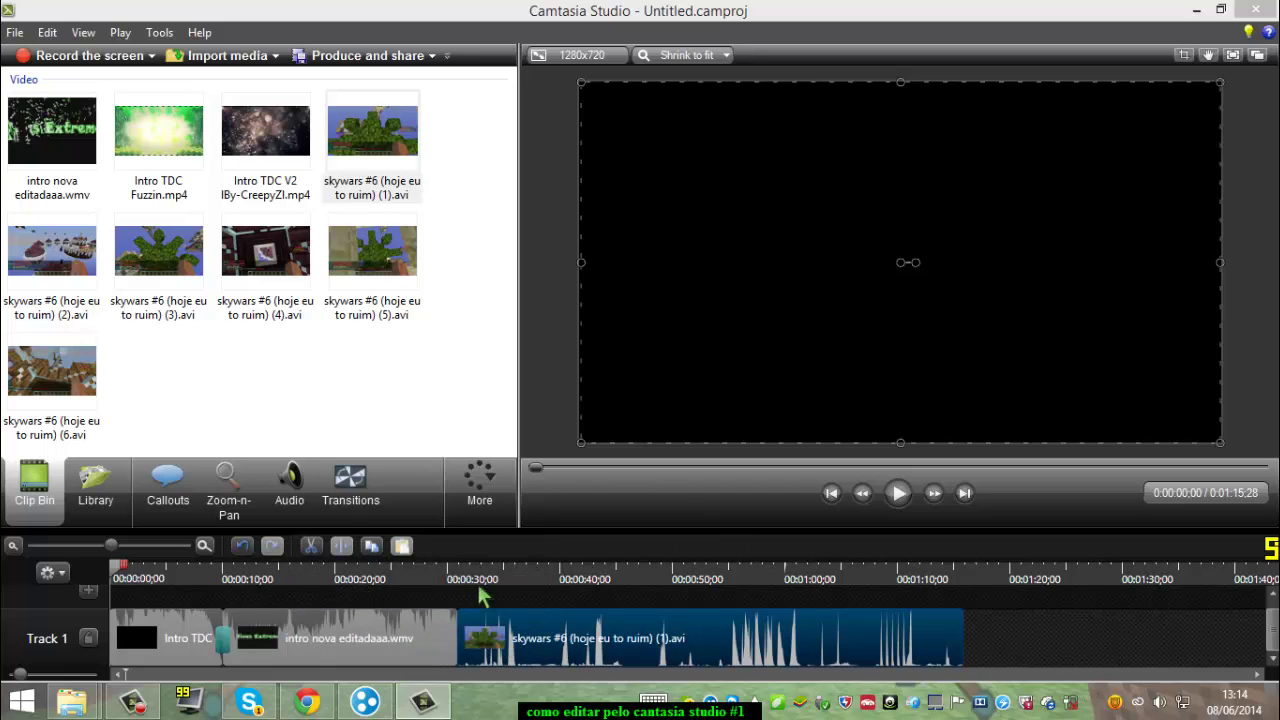
Step: Add a Flip transition between intro nova editadaaa.wmv and the skywars (1) clip on Track 1
{"action": "left_click", "coordinate": [338, 476]}
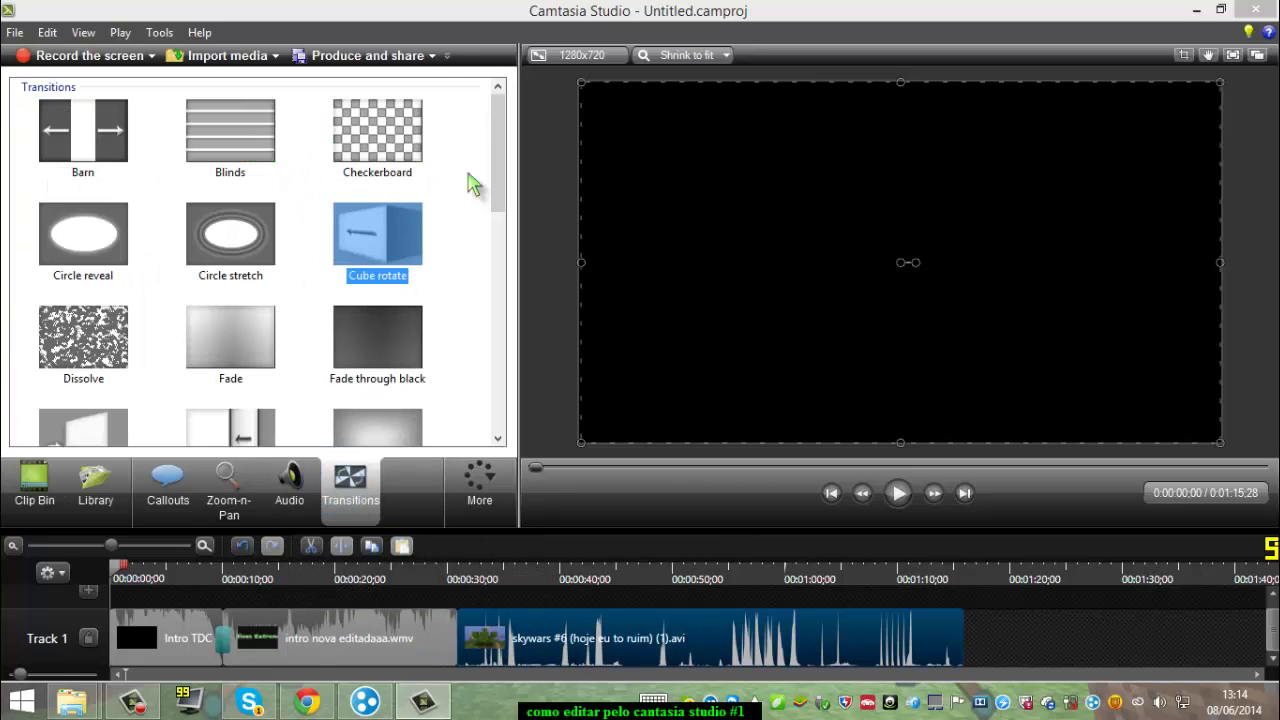
{"action": "scroll", "coordinate": [372, 366], "scroll_direction": "down", "scroll_amount": 3}
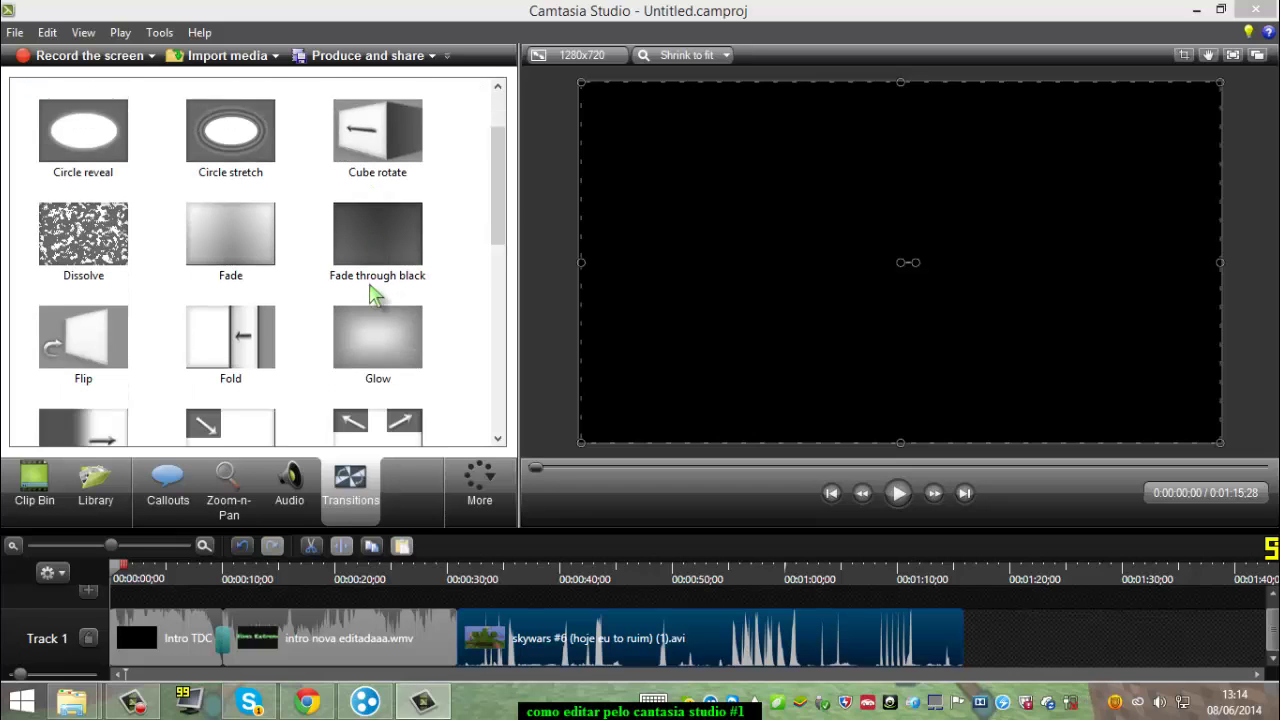
{"action": "left_click_drag", "start_coordinate": [110, 288], "coordinate": [231, 427]}
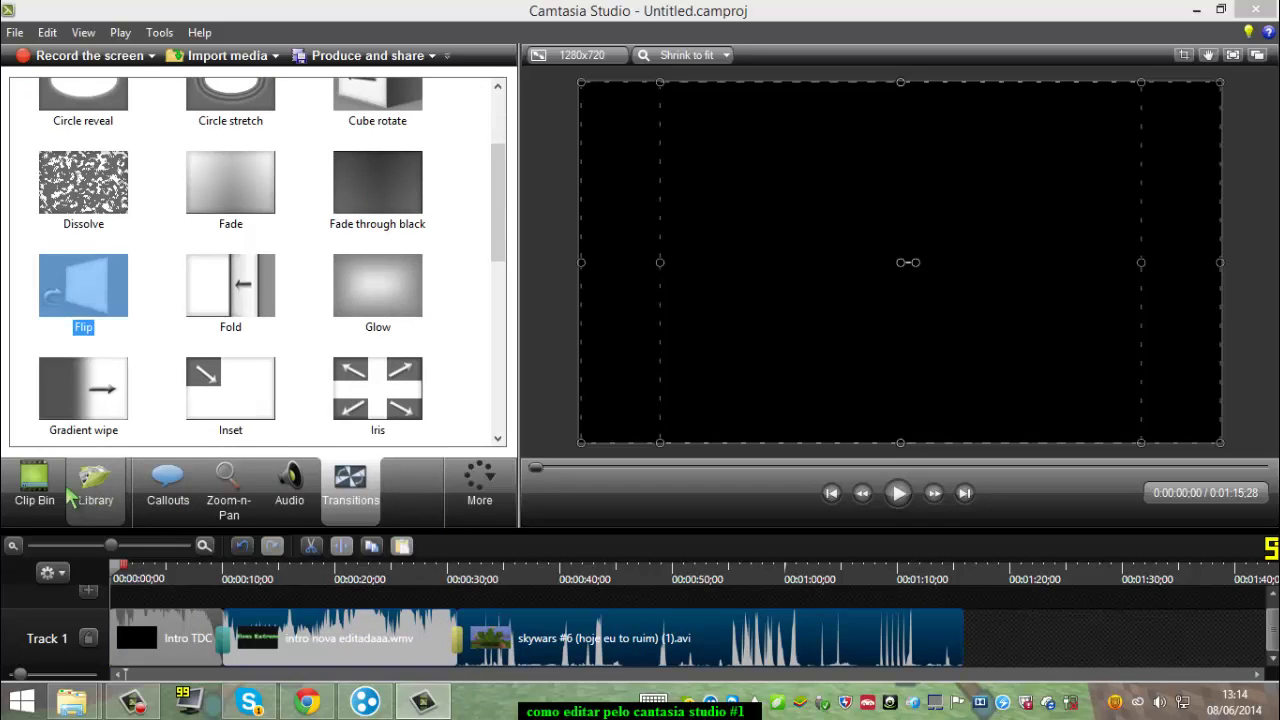
Step: Place skywars #6 clips (2) through (6) on Track 1 and close the gap between clips (1) and (2)
{"action": "left_click", "coordinate": [36, 488]}
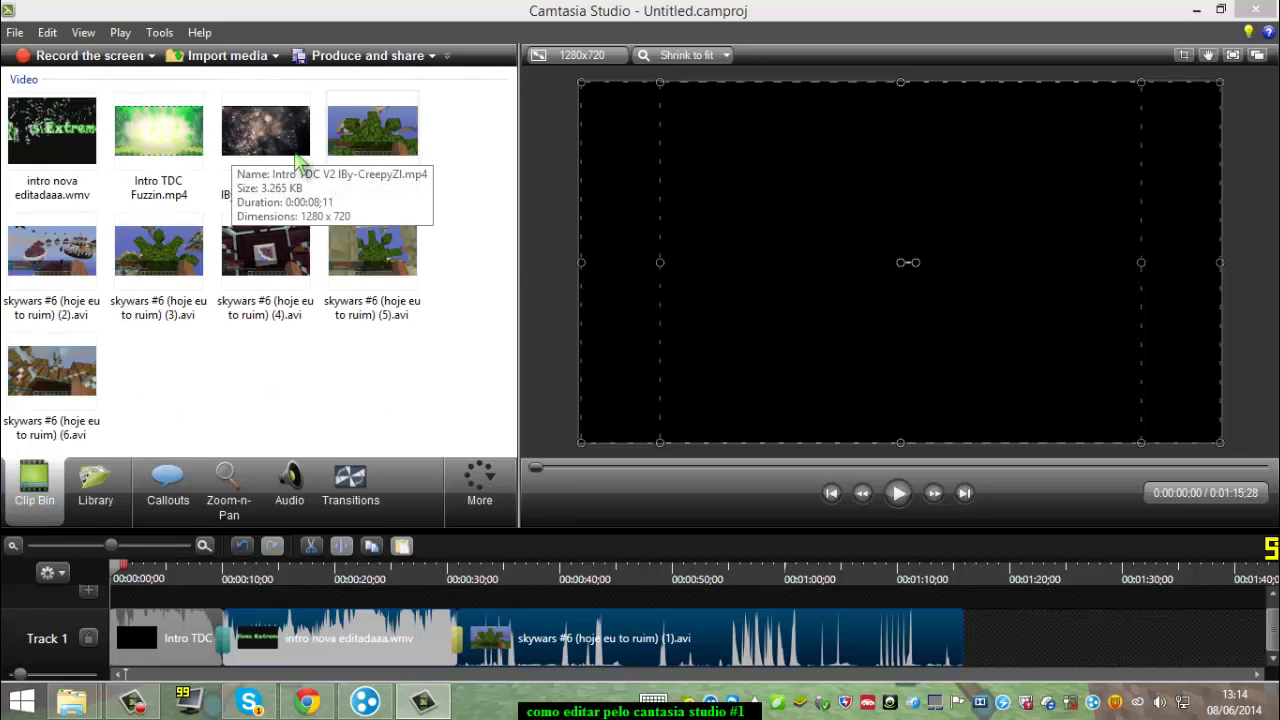
{"action": "left_click_drag", "start_coordinate": [52, 255], "coordinate": [856, 670]}
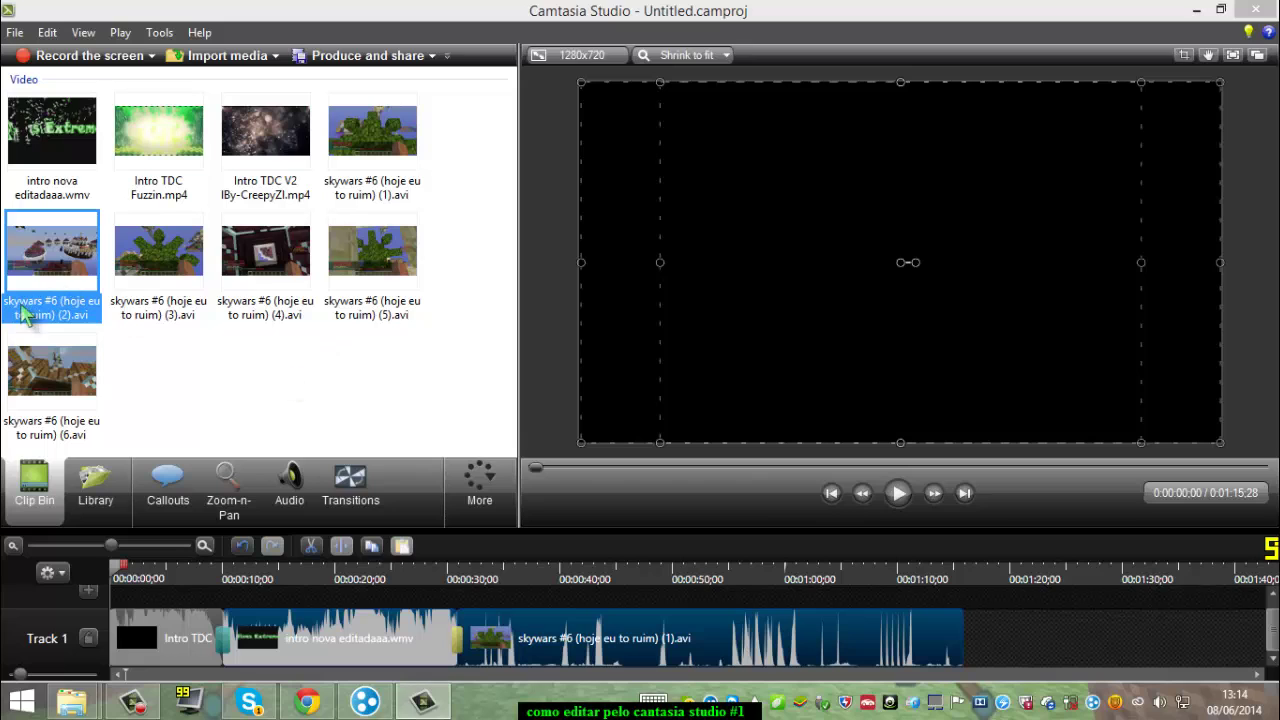
{"action": "left_click_drag", "start_coordinate": [6, 212], "coordinate": [420, 400]}
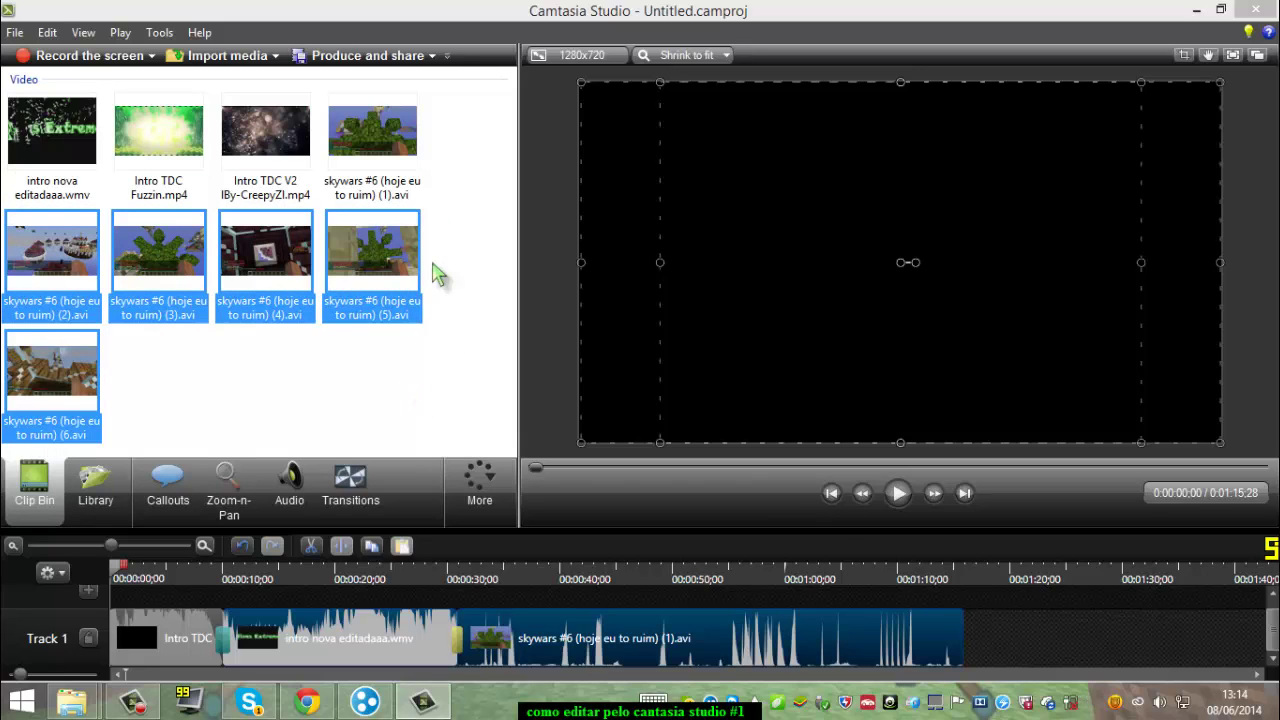
{"action": "left_click_drag", "start_coordinate": [975, 652], "coordinate": [1043, 643]}
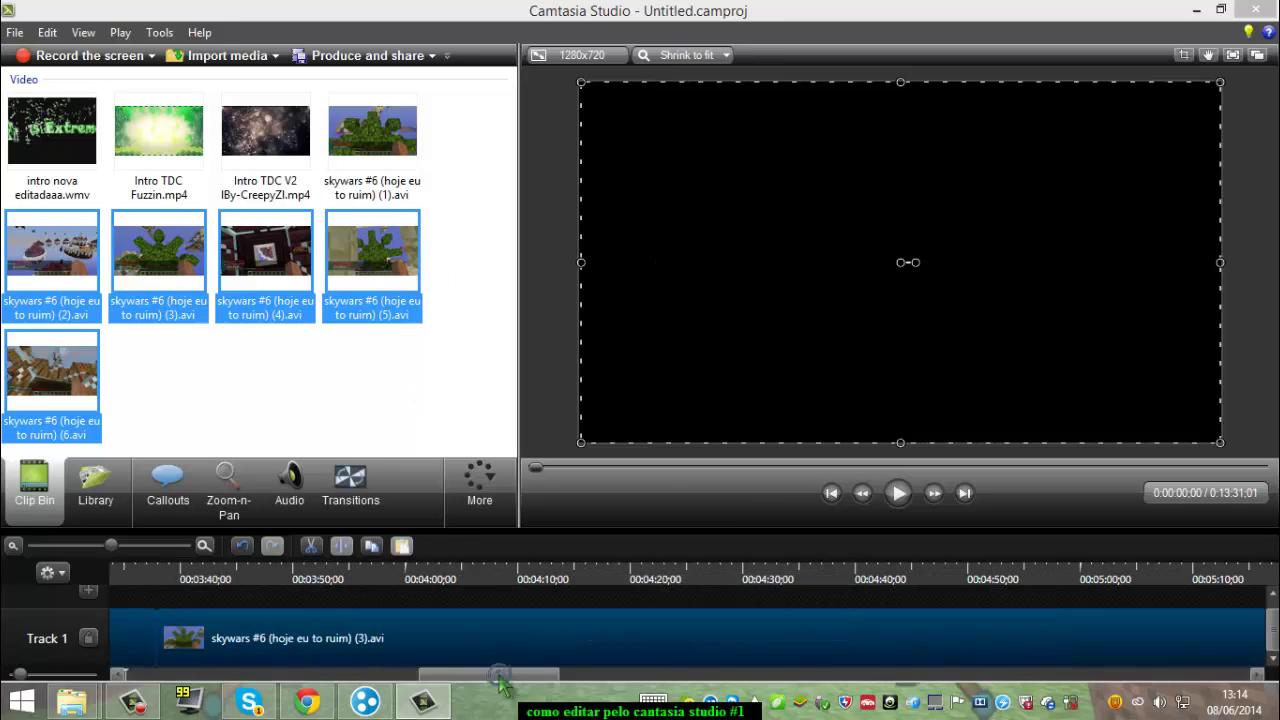
{"action": "left_click_drag", "start_coordinate": [497, 682], "coordinate": [183, 627]}
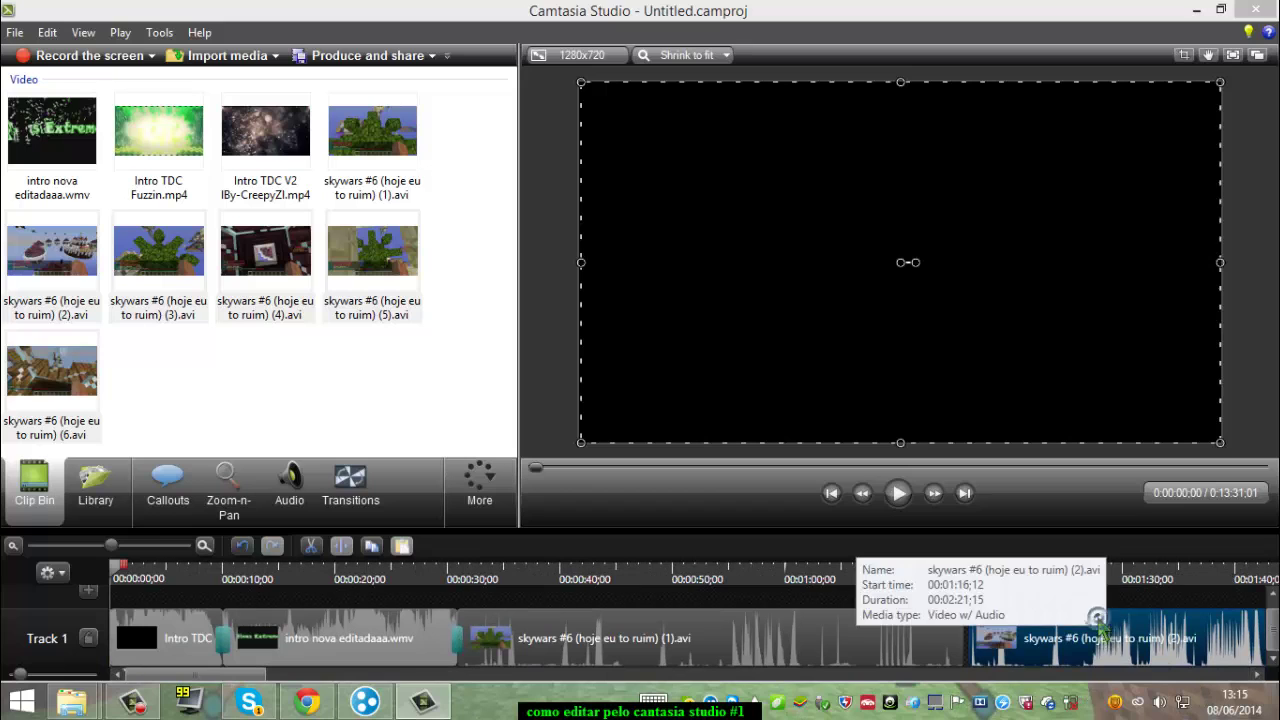
{"action": "left_click_drag", "start_coordinate": [262, 670], "coordinate": [297, 660]}
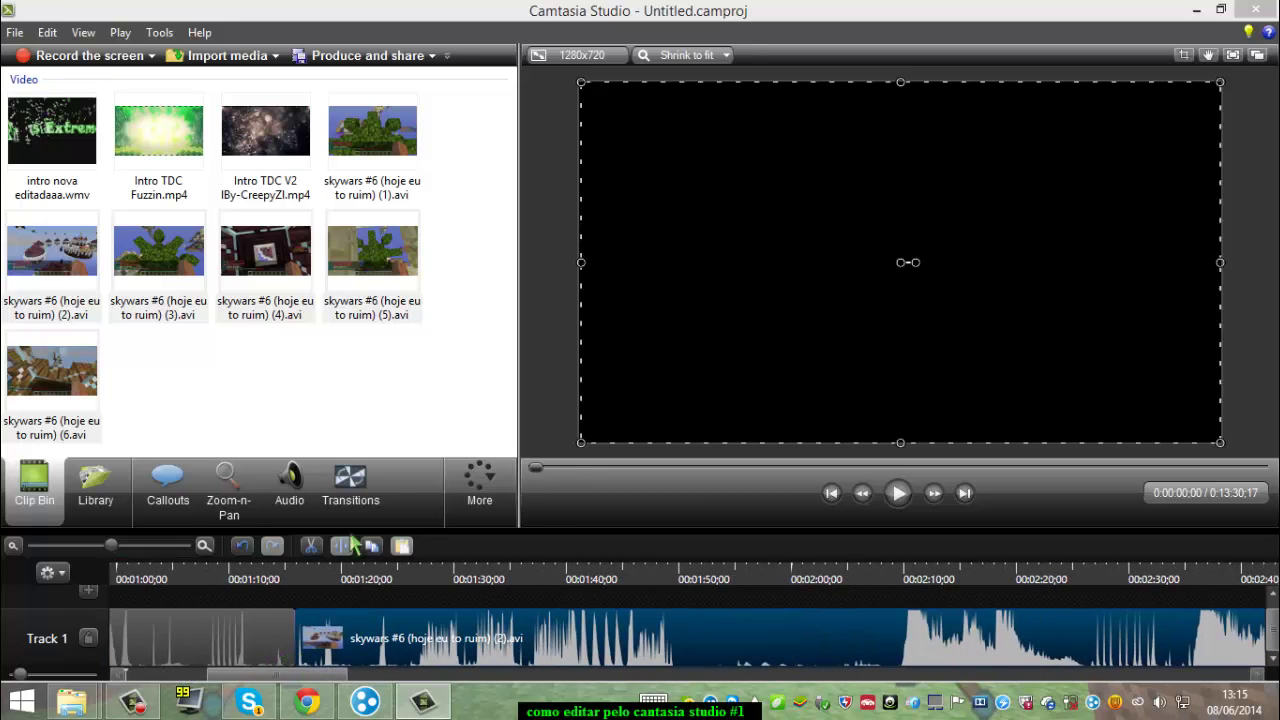
Step: Add a Glow transition between skywars clips (1) and (2) and preview it from 0:01:15;15
{"action": "left_click", "coordinate": [379, 485]}
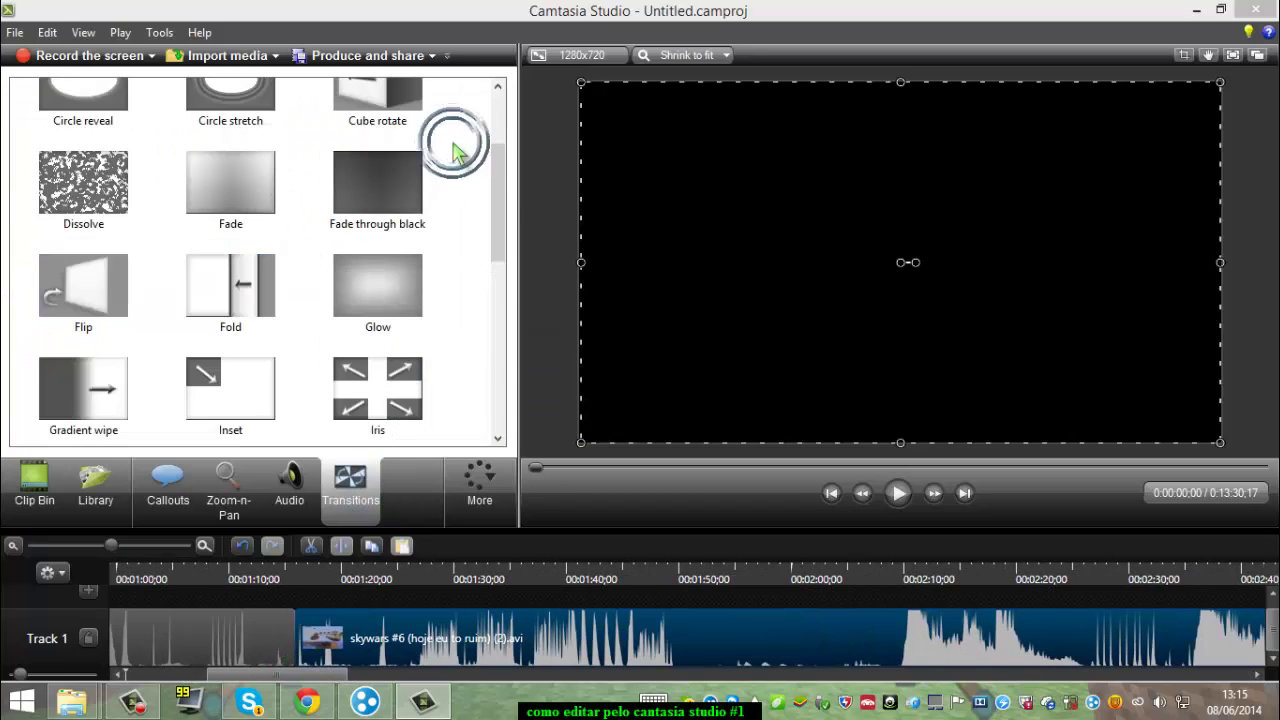
{"action": "left_click_drag", "start_coordinate": [500, 194], "coordinate": [500, 218]}
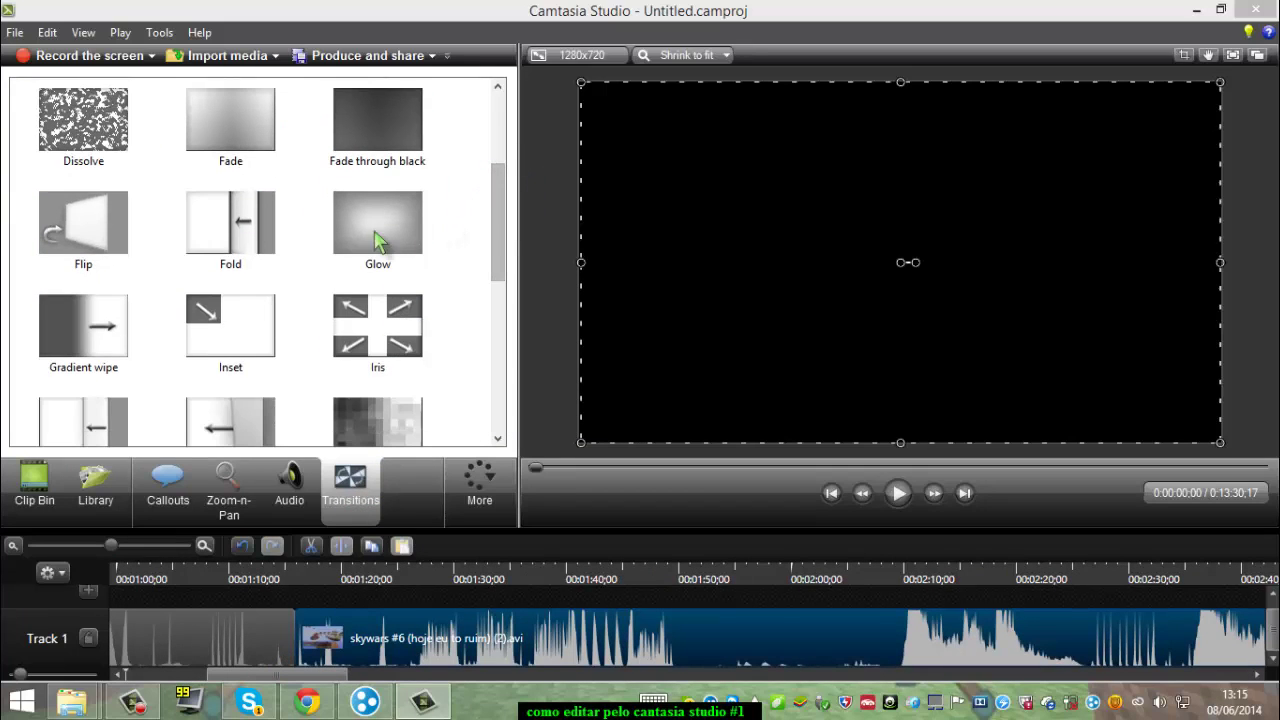
{"action": "left_click_drag", "start_coordinate": [391, 230], "coordinate": [350, 573]}
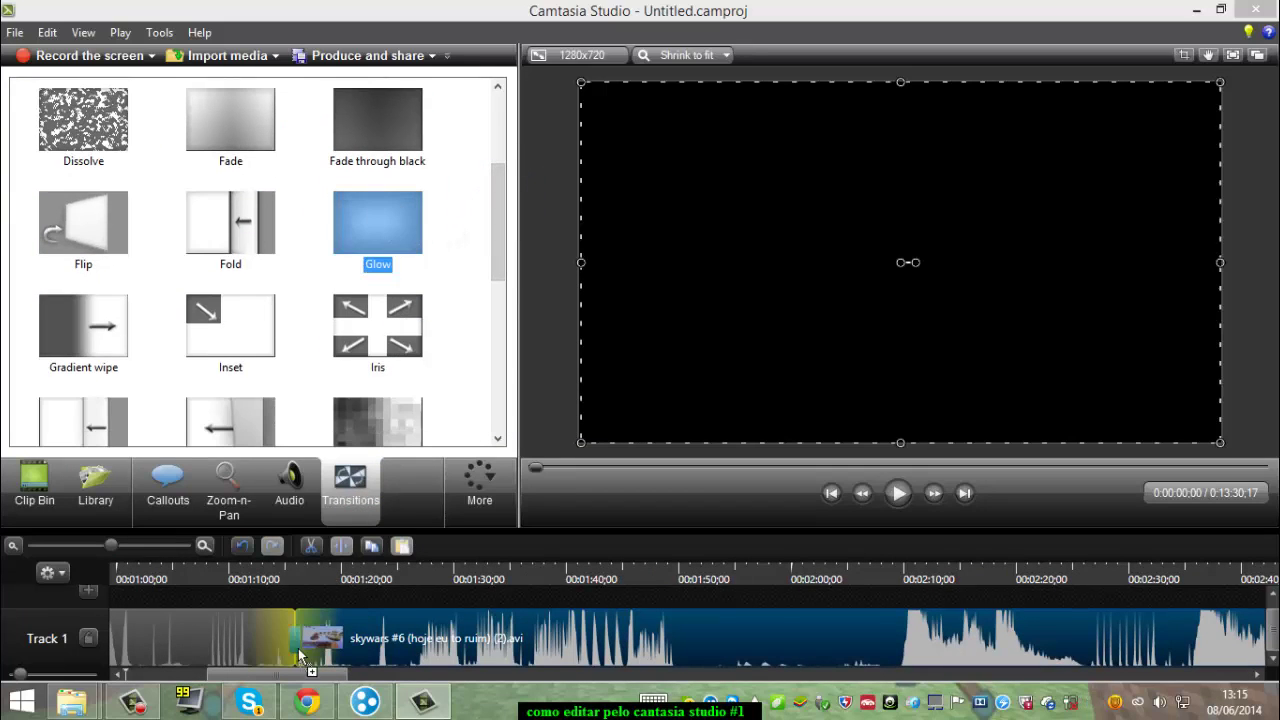
{"action": "left_click_drag", "start_coordinate": [298, 648], "coordinate": [297, 647]}
{"action": "left_click", "coordinate": [292, 575]}
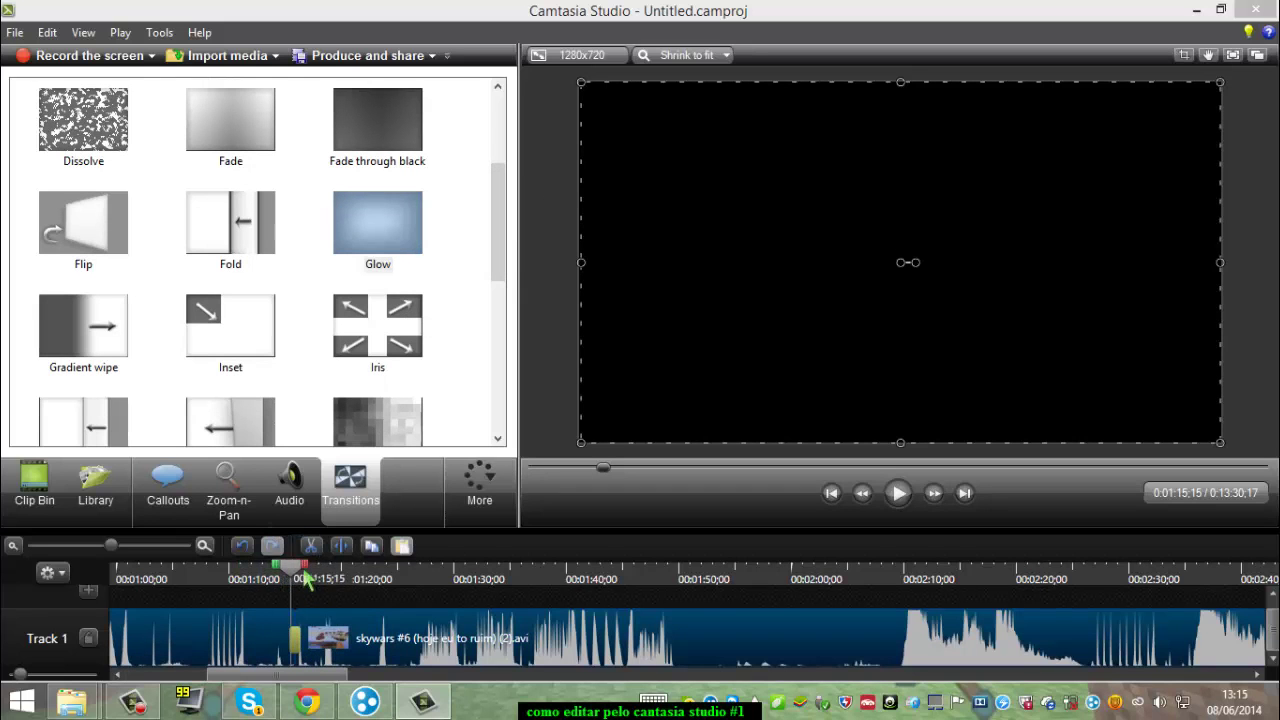
{"action": "left_click", "coordinate": [898, 492]}
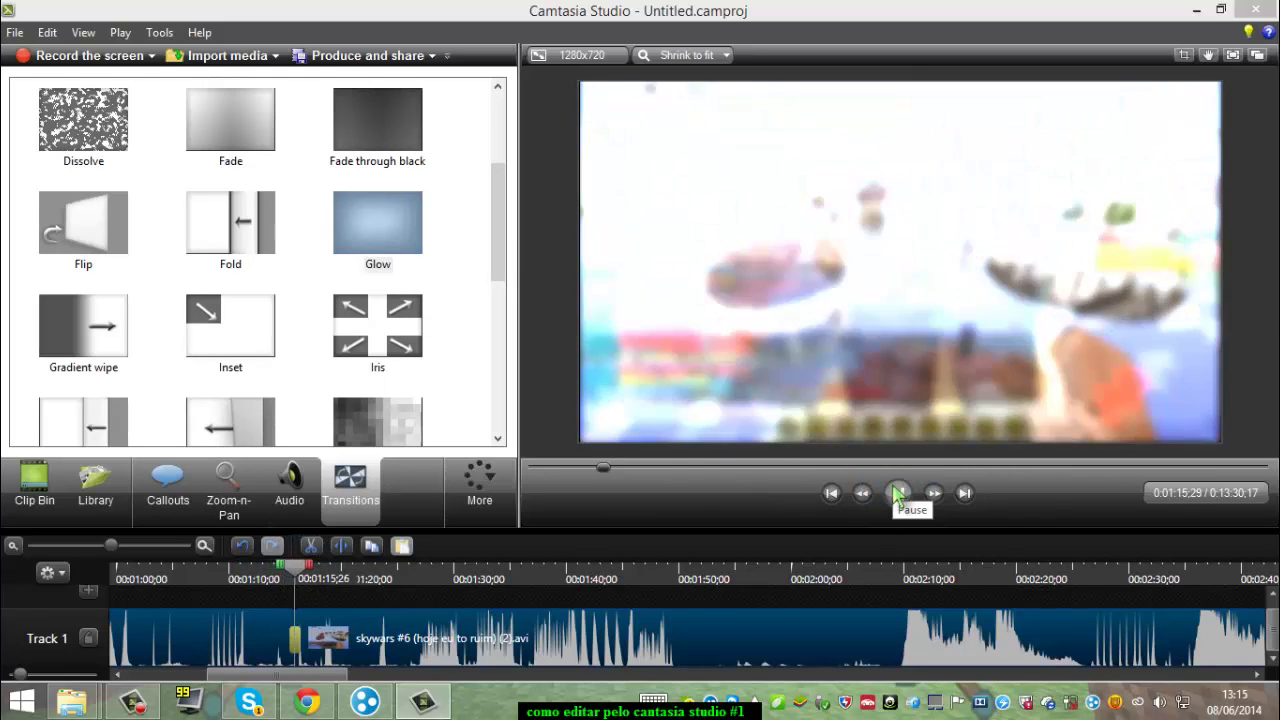
{"action": "left_click", "coordinate": [898, 492]}
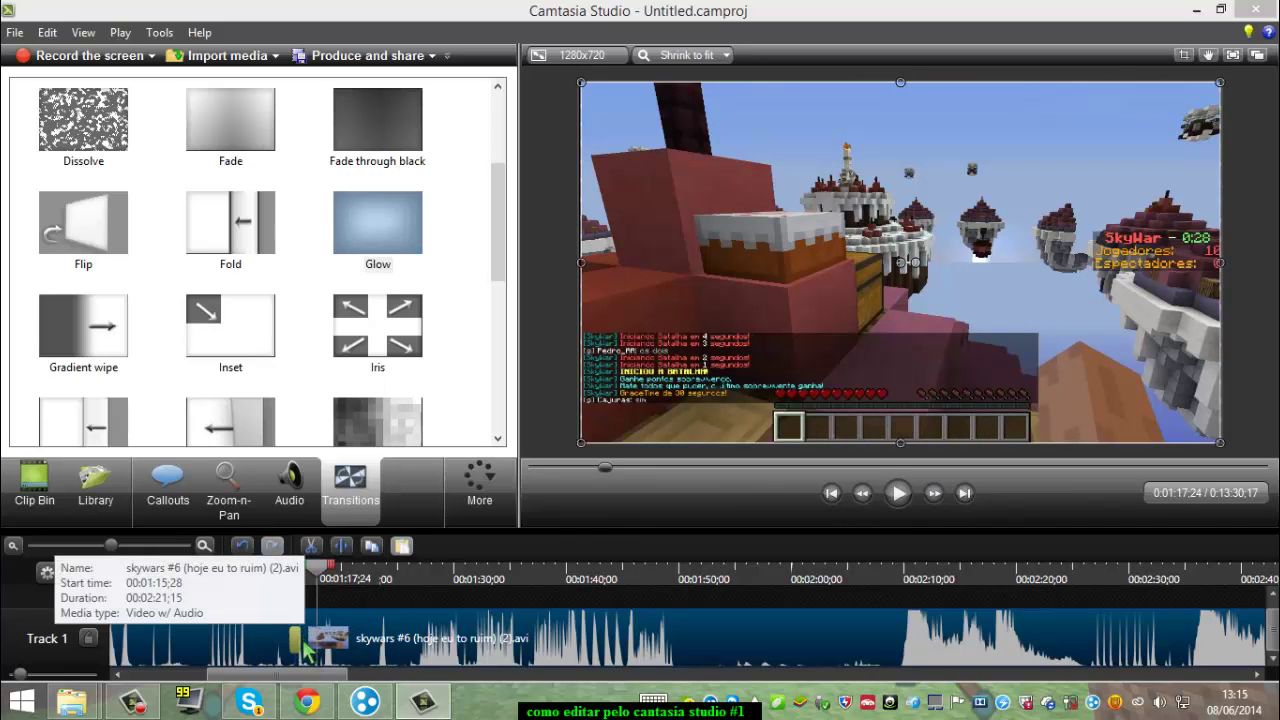
Step: Lengthen the Glow transition between skywars clips (1) and (2) and play it back
{"action": "left_click_drag", "start_coordinate": [305, 650], "coordinate": [316, 640]}
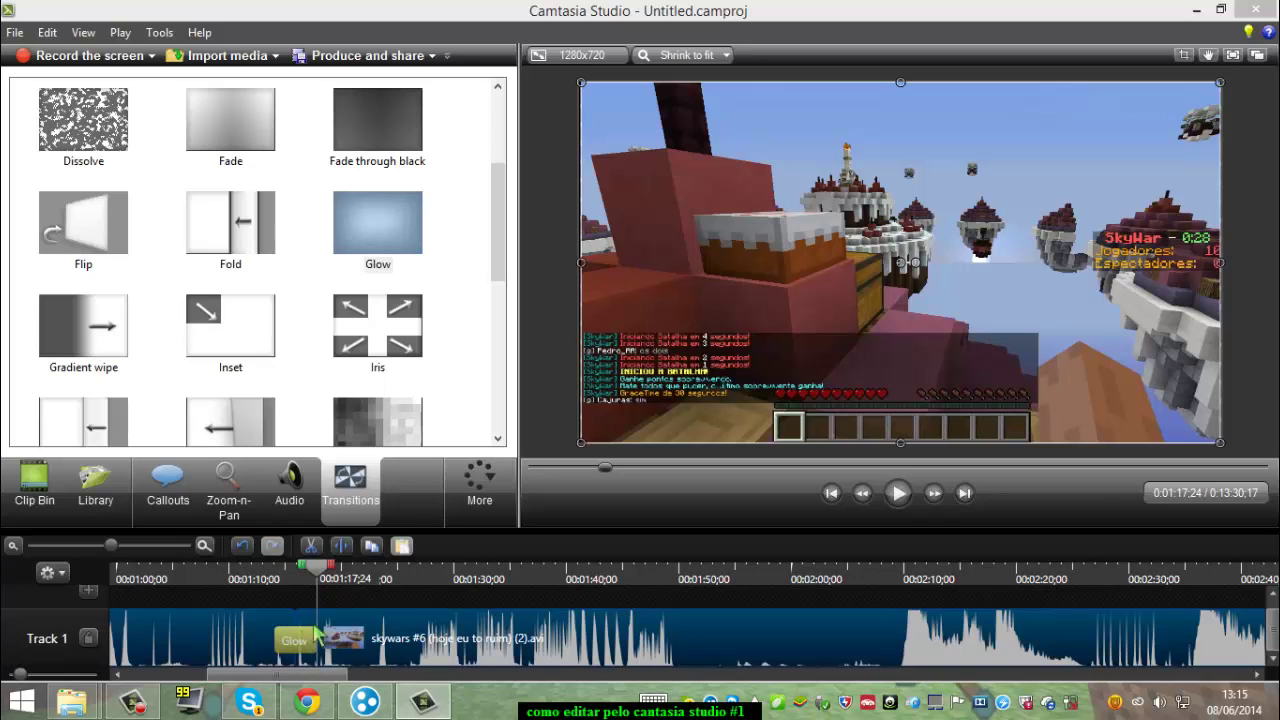
{"action": "left_click_drag", "start_coordinate": [278, 578], "coordinate": [245, 578]}
{"action": "left_click", "coordinate": [898, 493]}
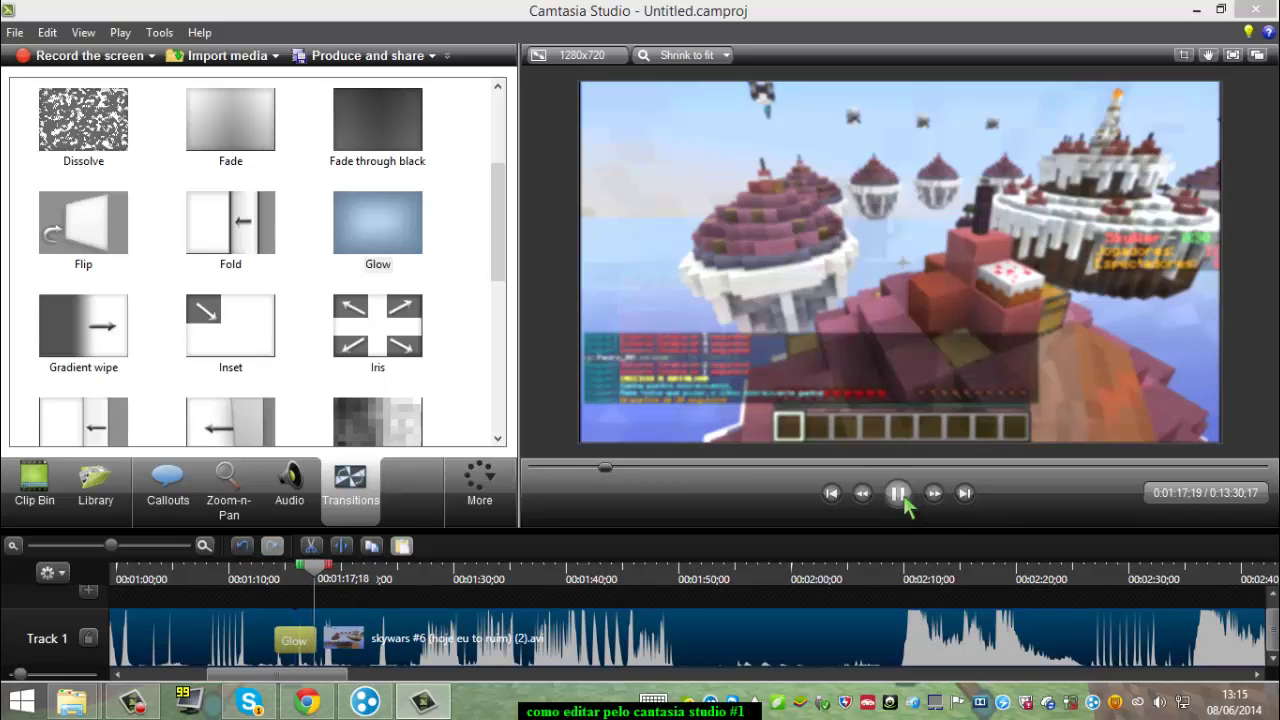
{"action": "left_click", "coordinate": [898, 493]}
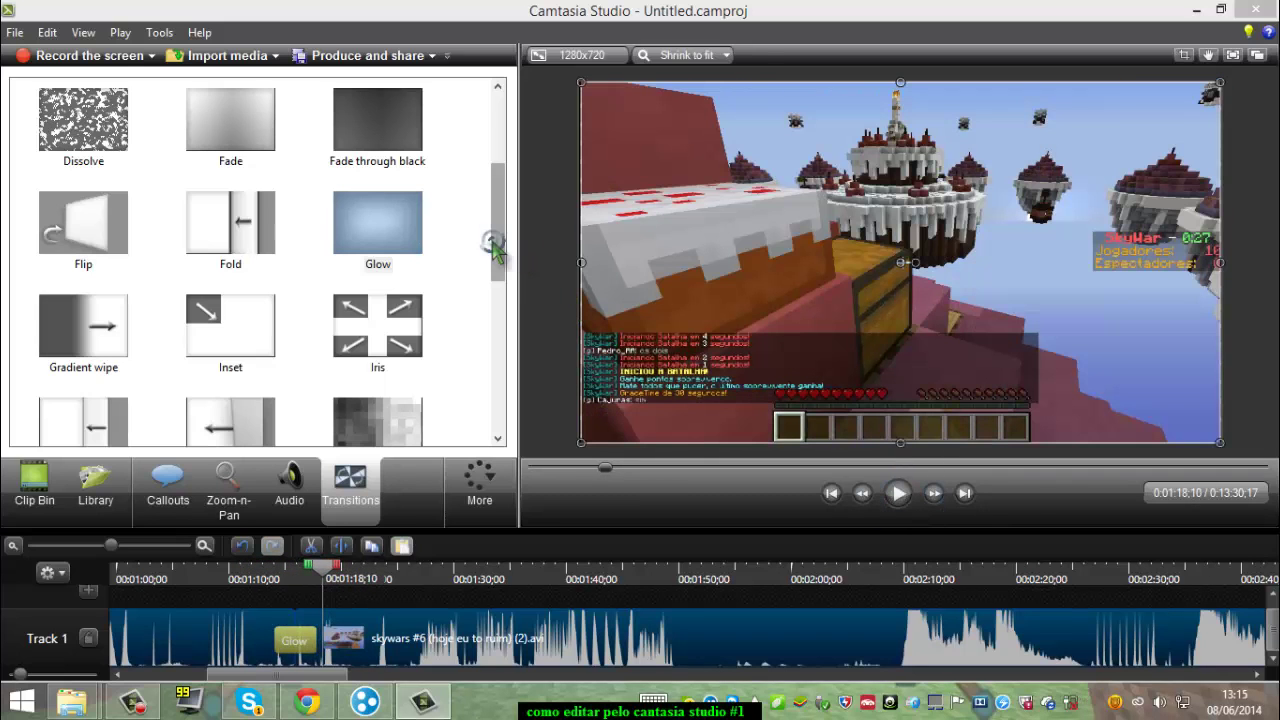
Step: Replace the Glow transition between skywars clips (1) and (2) with Fade and move the playhead to 0:01:14;00
{"action": "scroll", "coordinate": [490, 250], "scroll_direction": "down", "scroll_amount": 1}
{"action": "scroll", "coordinate": [490, 240], "scroll_direction": "up", "scroll_amount": 2}
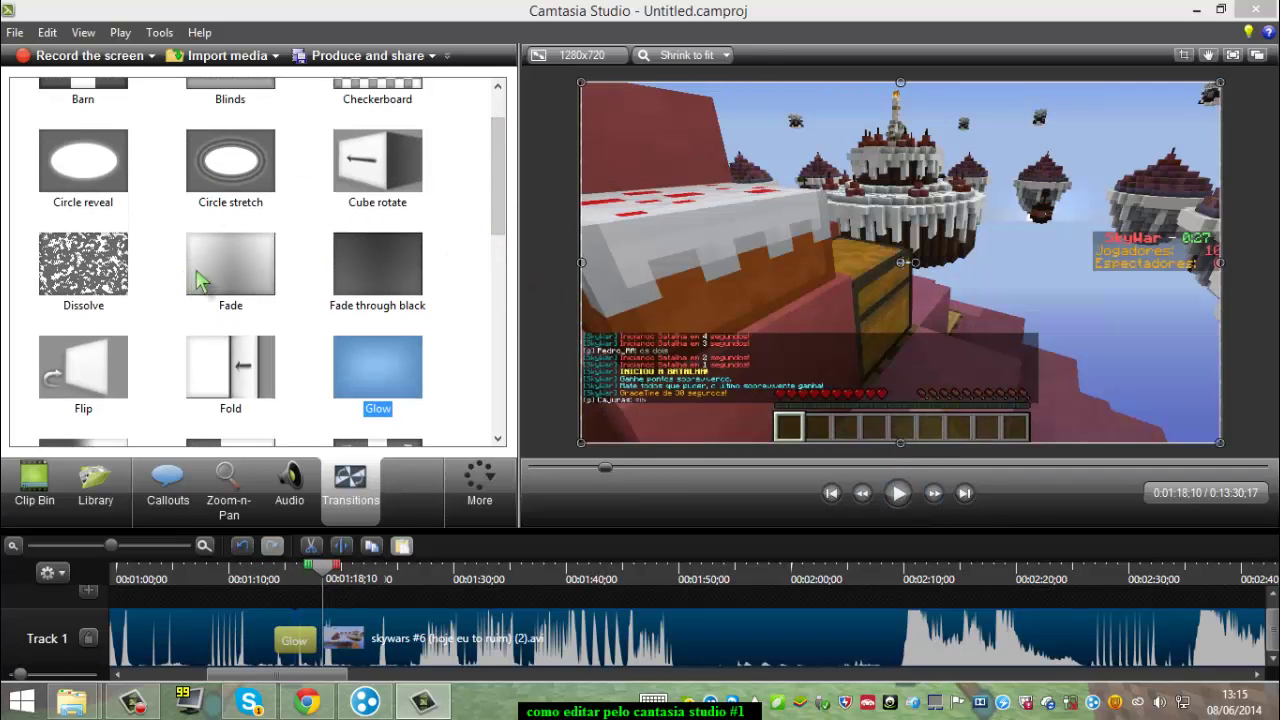
{"action": "left_click_drag", "start_coordinate": [205, 280], "coordinate": [273, 547]}
{"action": "left_click_drag", "start_coordinate": [303, 637], "coordinate": [300, 640]}
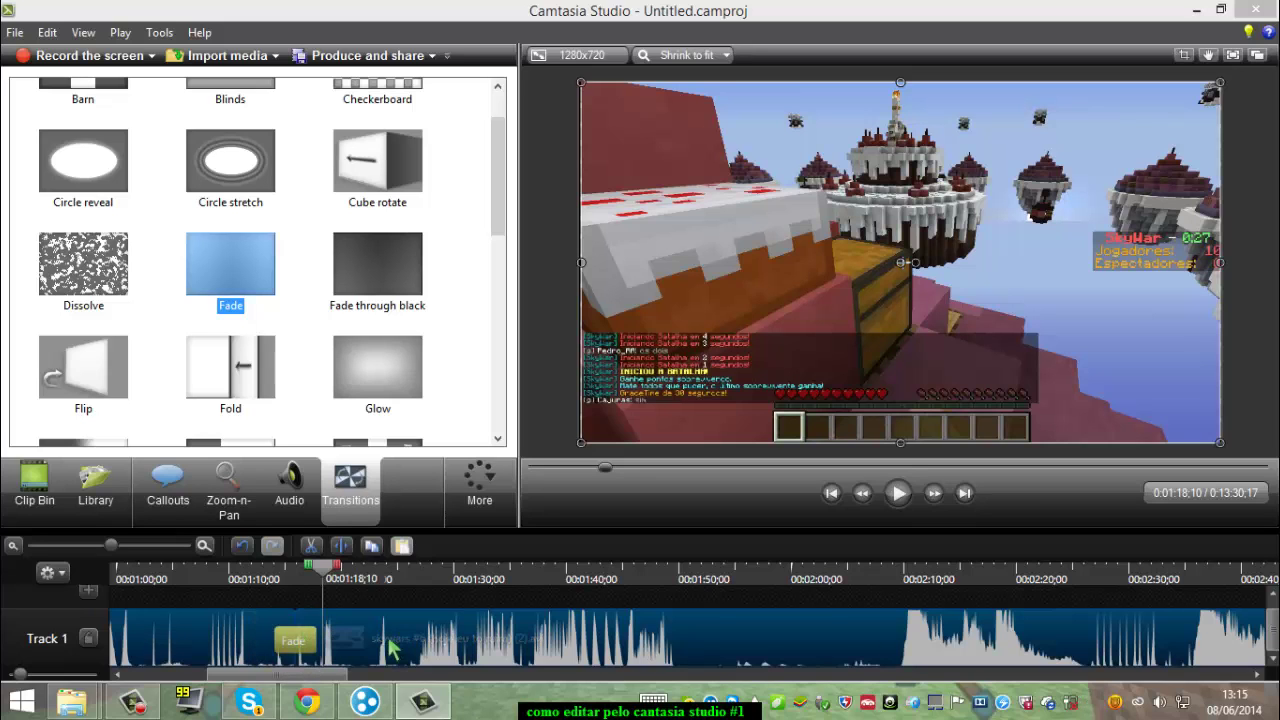
{"action": "left_click", "coordinate": [273, 572]}
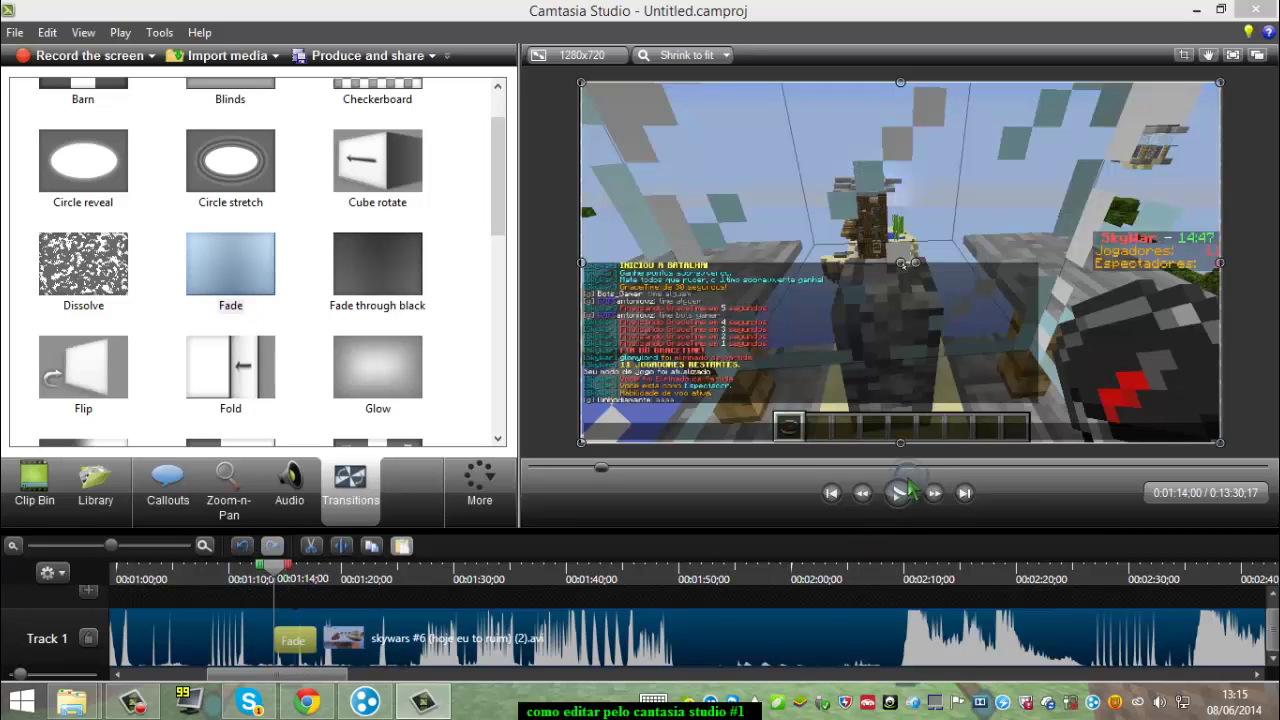
Step: Play back the Fade transition between skywars clips (1) and (2) and replace it with Random dissolve
{"action": "left_click", "coordinate": [900, 492]}
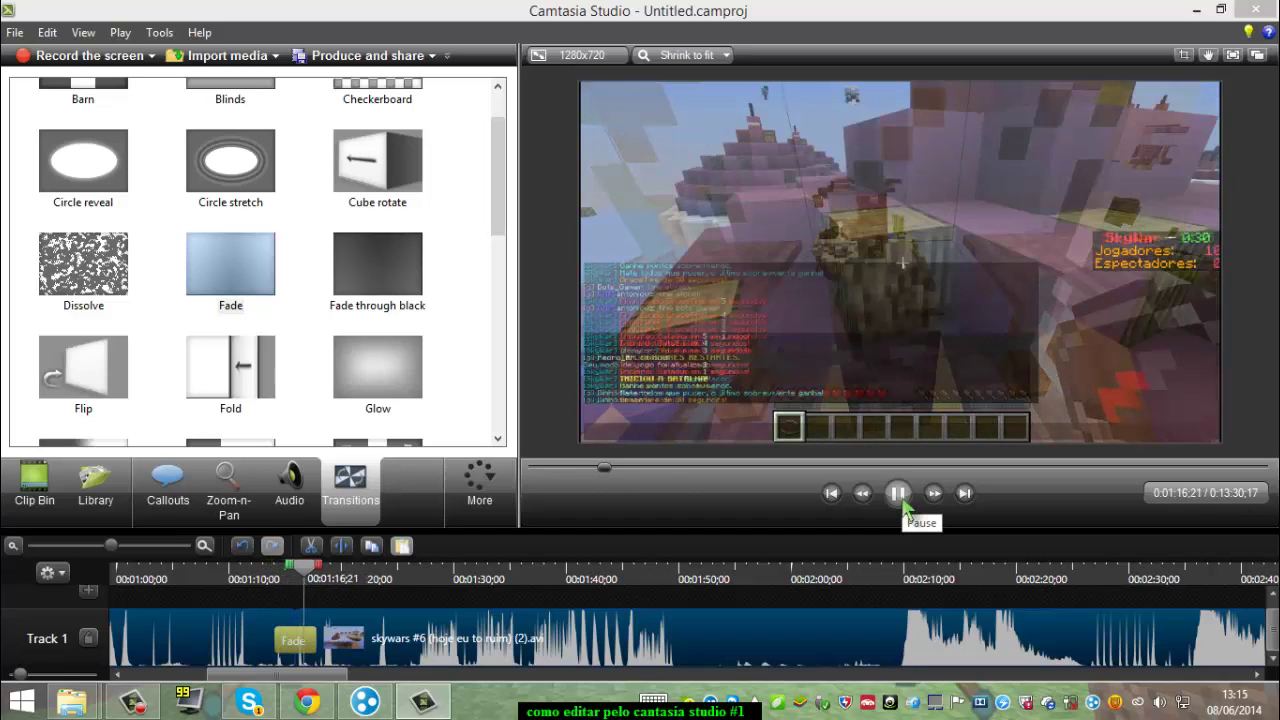
{"action": "left_click", "coordinate": [901, 498]}
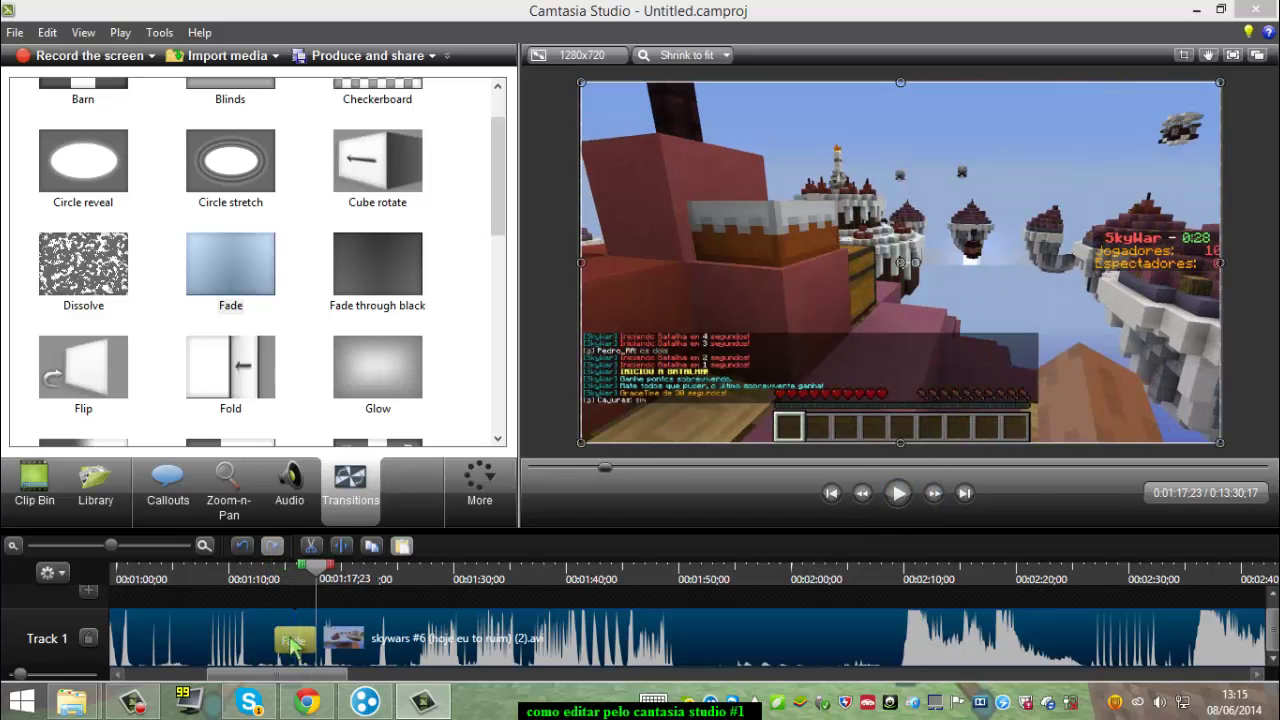
{"action": "left_click_drag", "start_coordinate": [295, 648], "coordinate": [290, 640]}
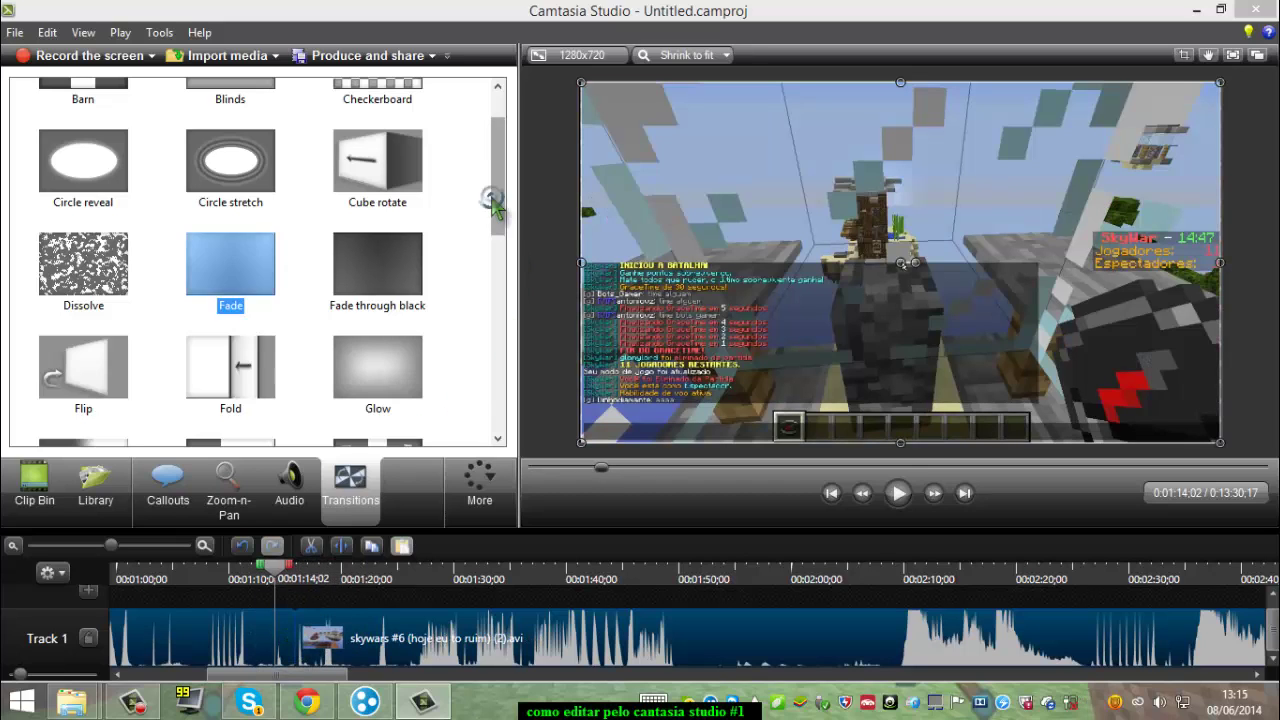
{"action": "left_click_drag", "start_coordinate": [491, 197], "coordinate": [480, 366]}
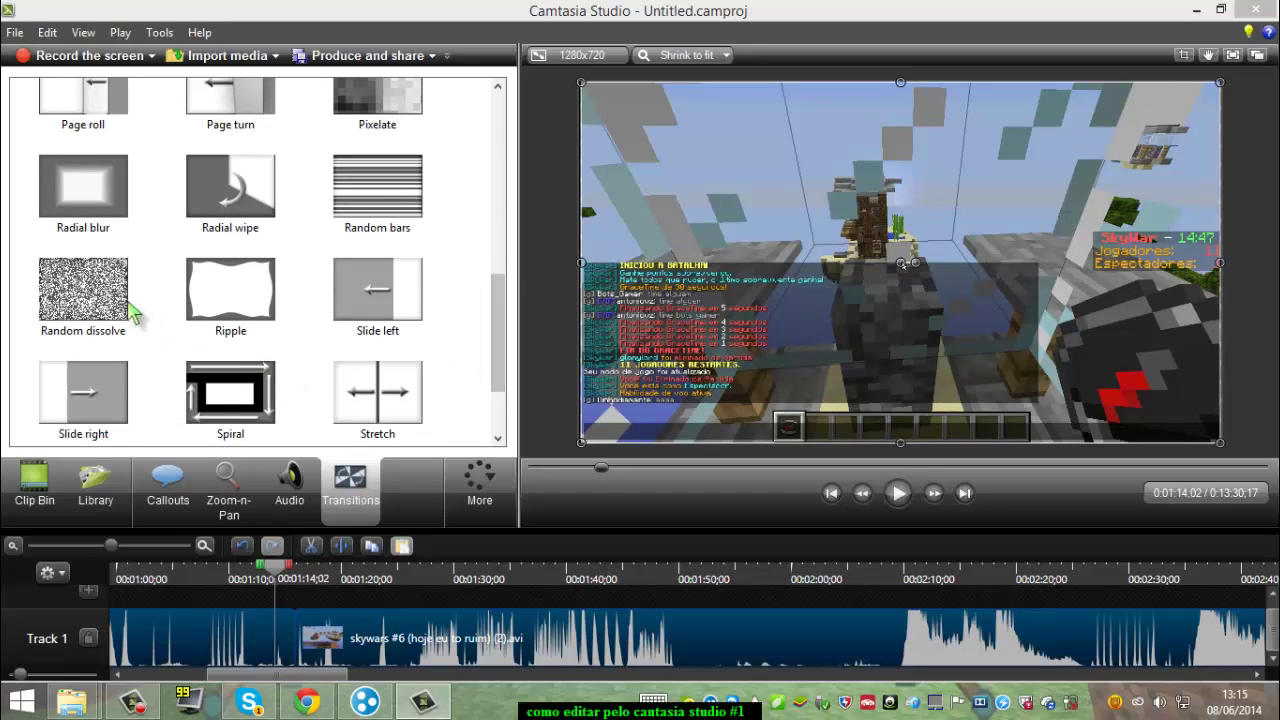
{"action": "left_click_drag", "start_coordinate": [83, 289], "coordinate": [294, 638]}
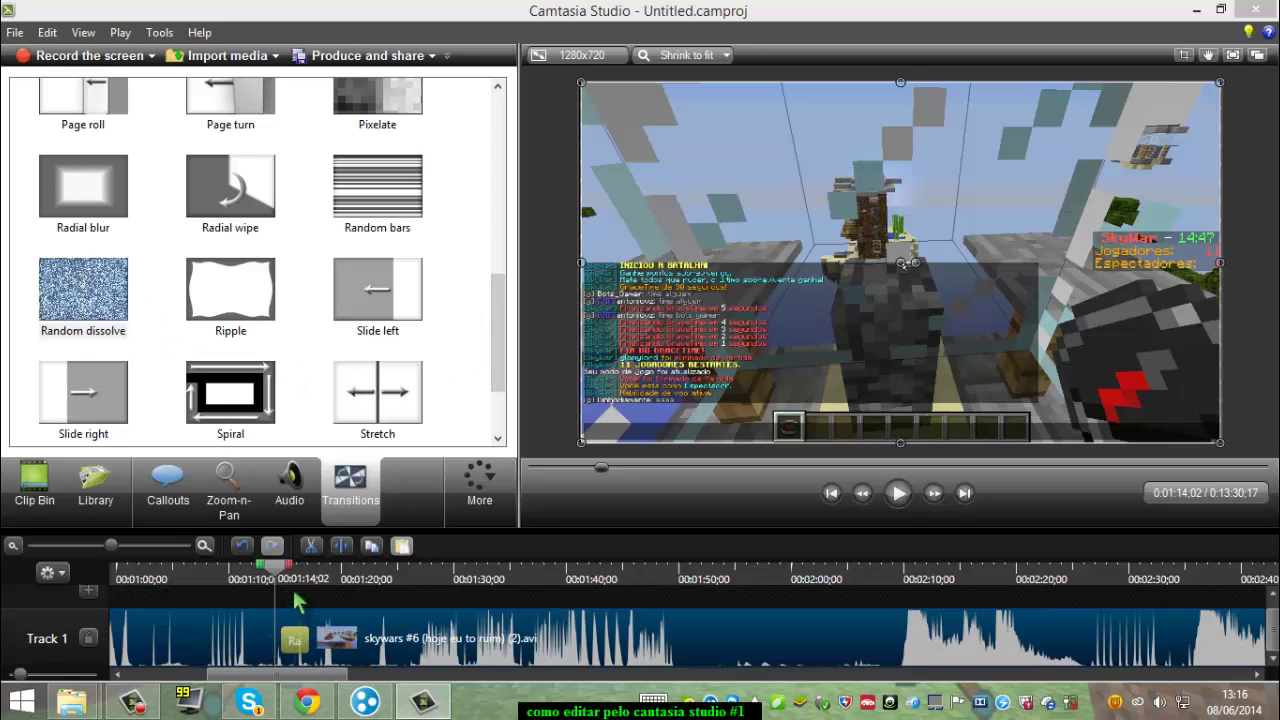
Step: Preview the Random dissolve between skywars clips (1) and (2), shorten it, and replay it from 0:01:15;05
{"action": "left_click", "coordinate": [899, 493]}
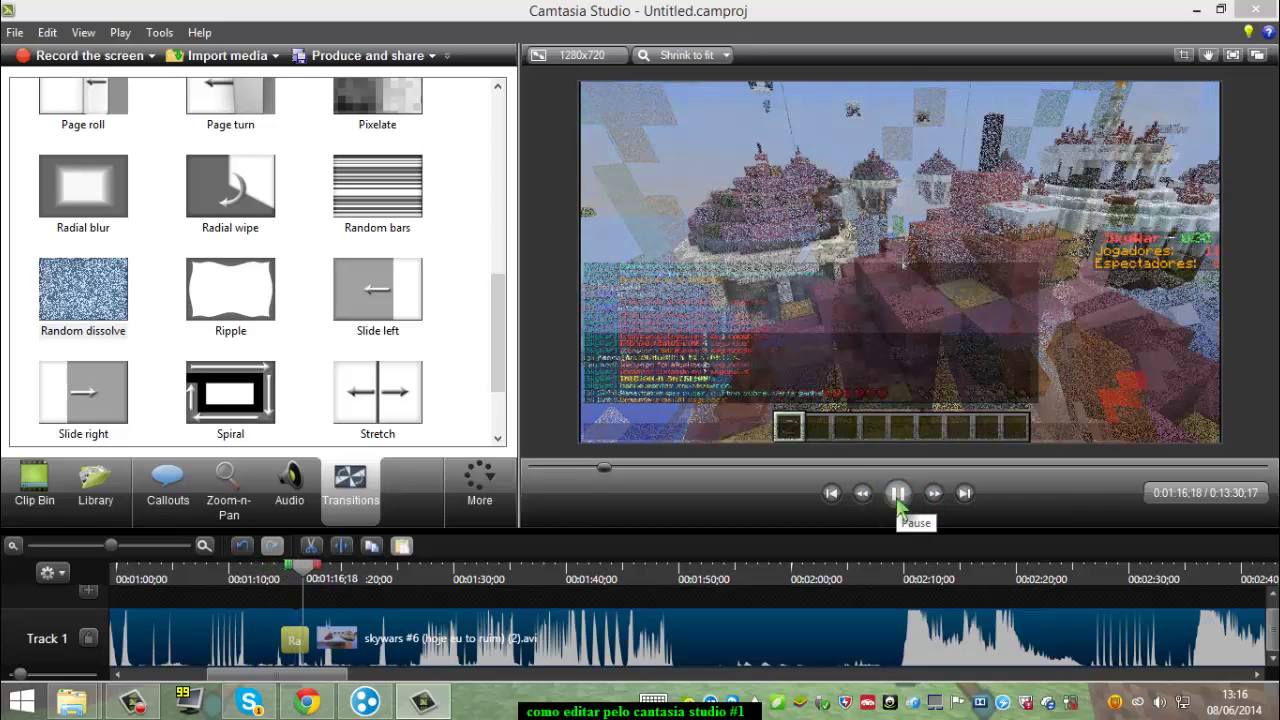
{"action": "left_click", "coordinate": [898, 495]}
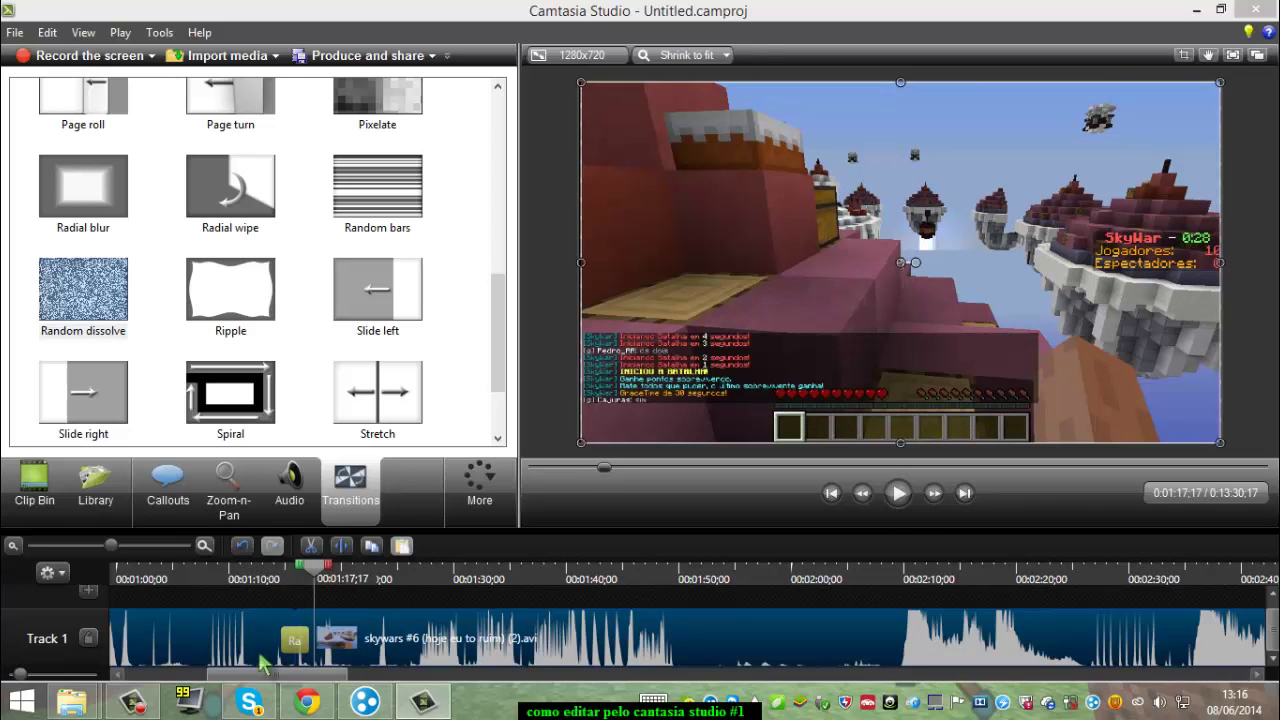
{"action": "left_click", "coordinate": [288, 643]}
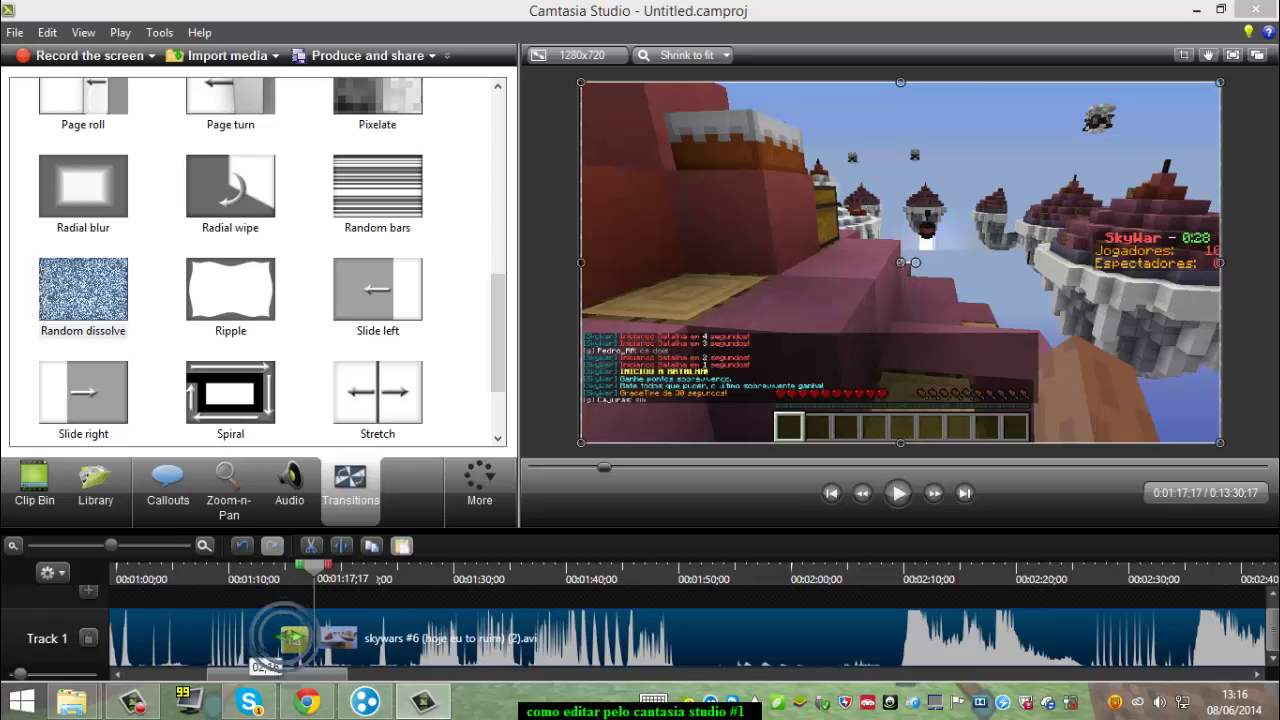
{"action": "left_click_drag", "start_coordinate": [298, 638], "coordinate": [292, 638]}
{"action": "left_click", "coordinate": [291, 585]}
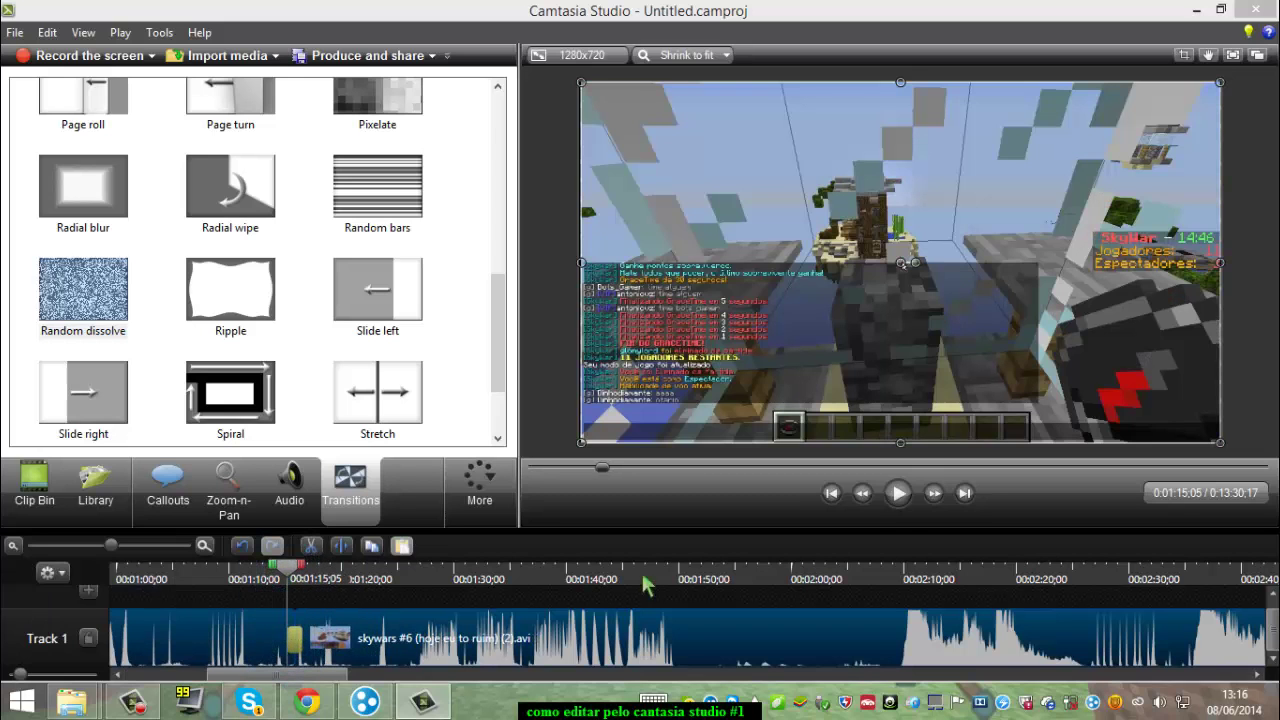
{"action": "left_click", "coordinate": [899, 493]}
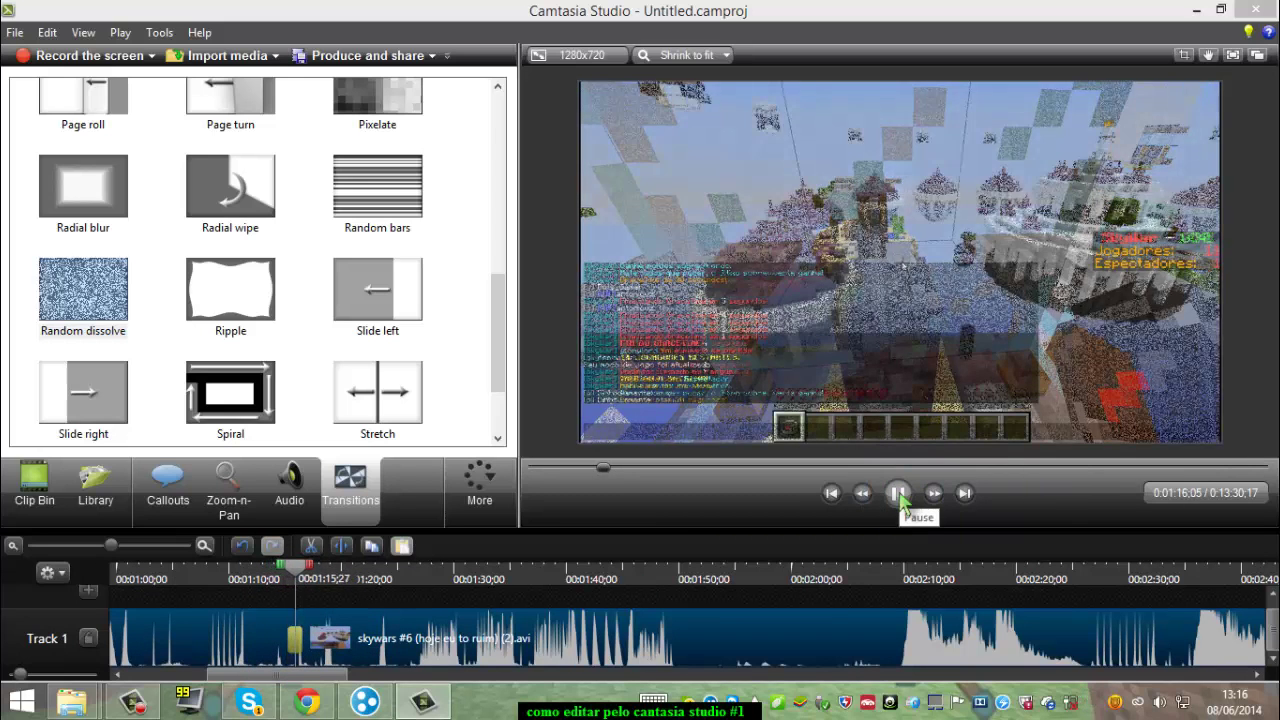
{"action": "left_click", "coordinate": [899, 493]}
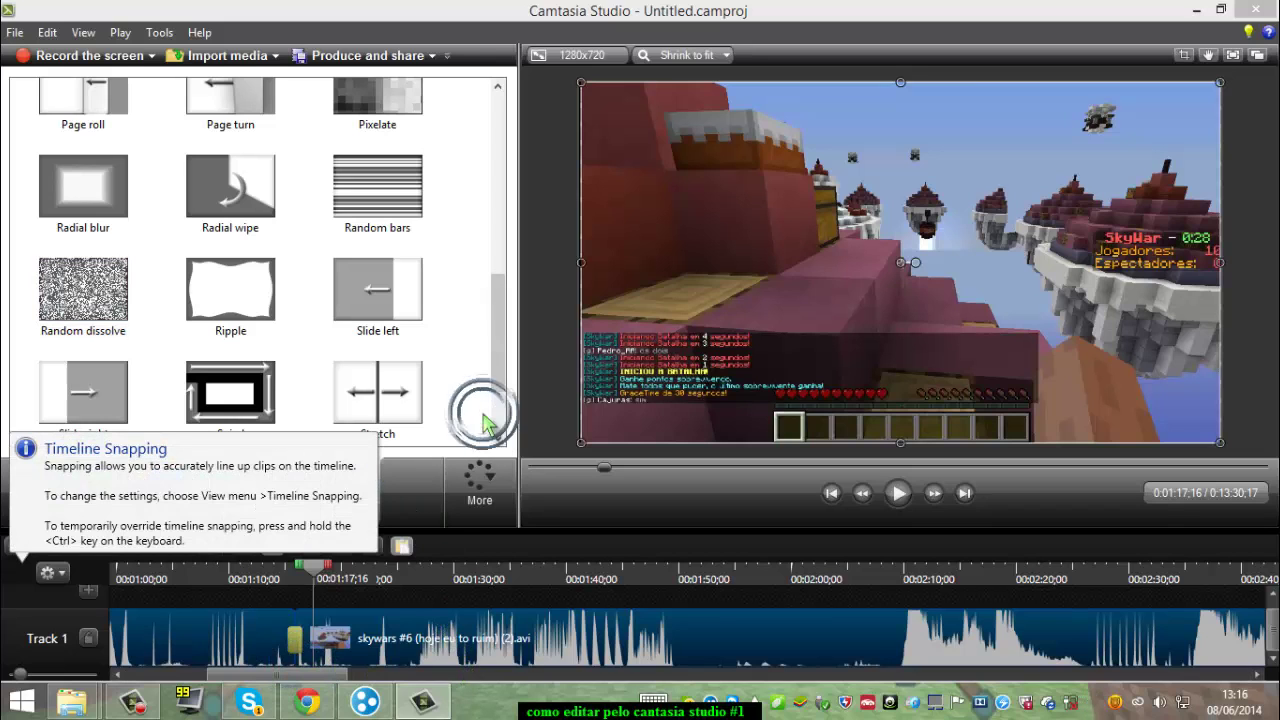
{"action": "left_click", "coordinate": [165, 505]}
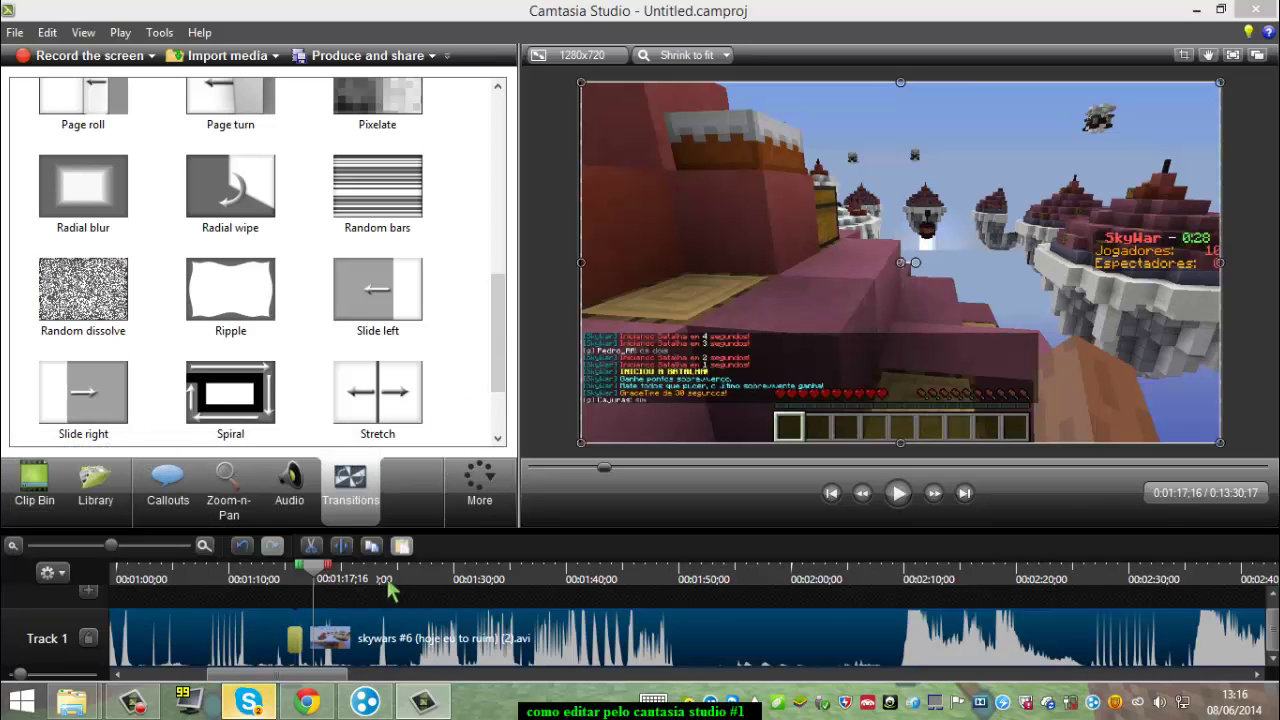
Step: Switch to Skype, open the newest conversation among the recent chats, and return to Camtasia Studio
{"action": "left_click", "coordinate": [249, 701]}
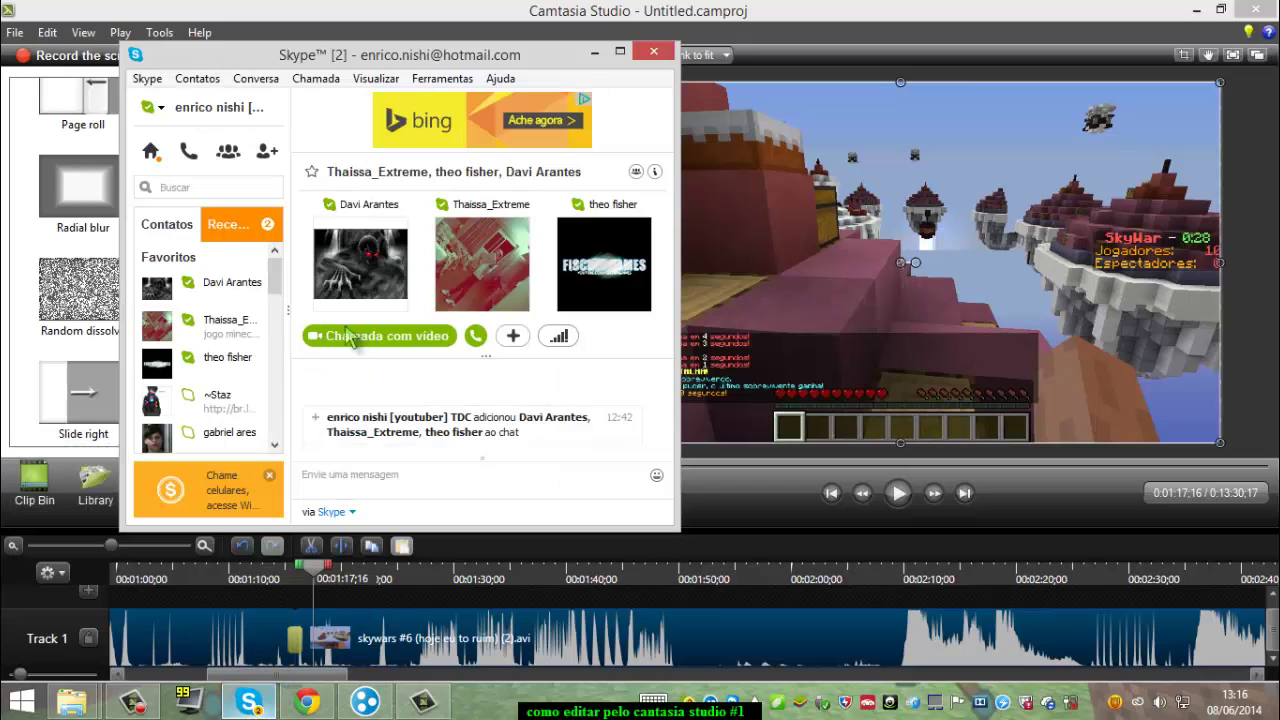
{"action": "left_click", "coordinate": [249, 216]}
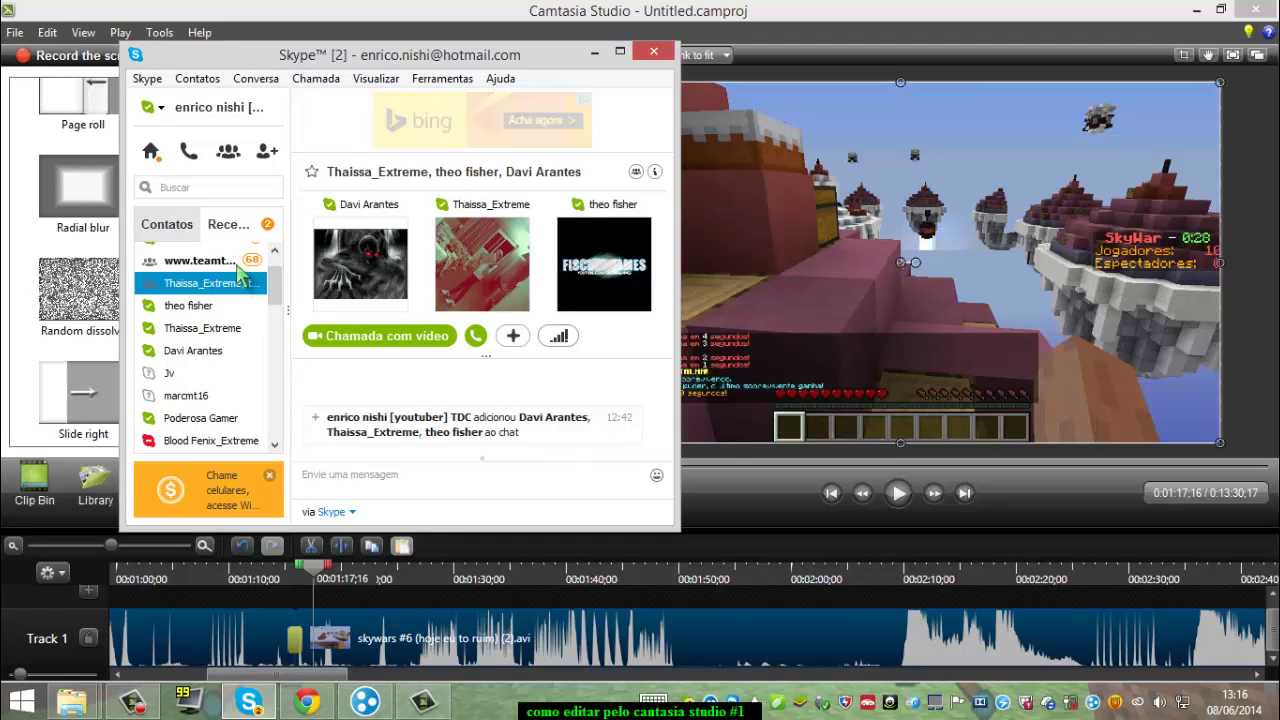
{"action": "left_click", "coordinate": [240, 285]}
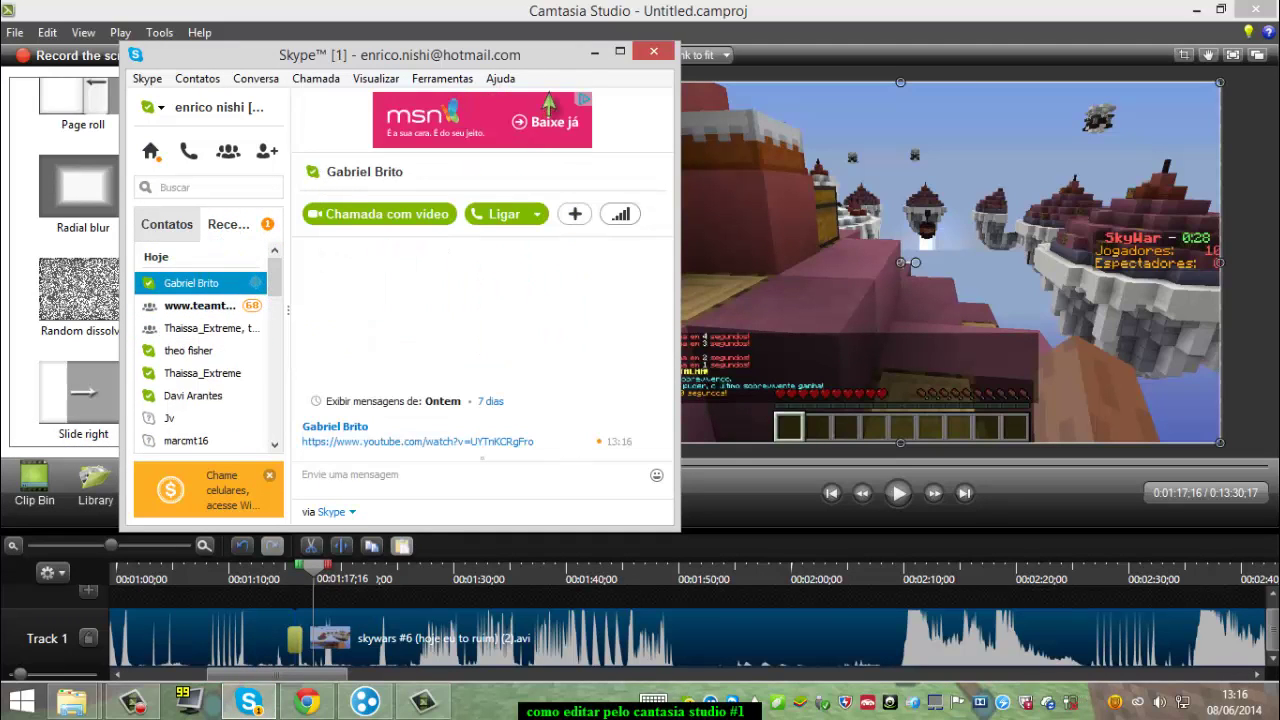
{"action": "left_click", "coordinate": [594, 51]}
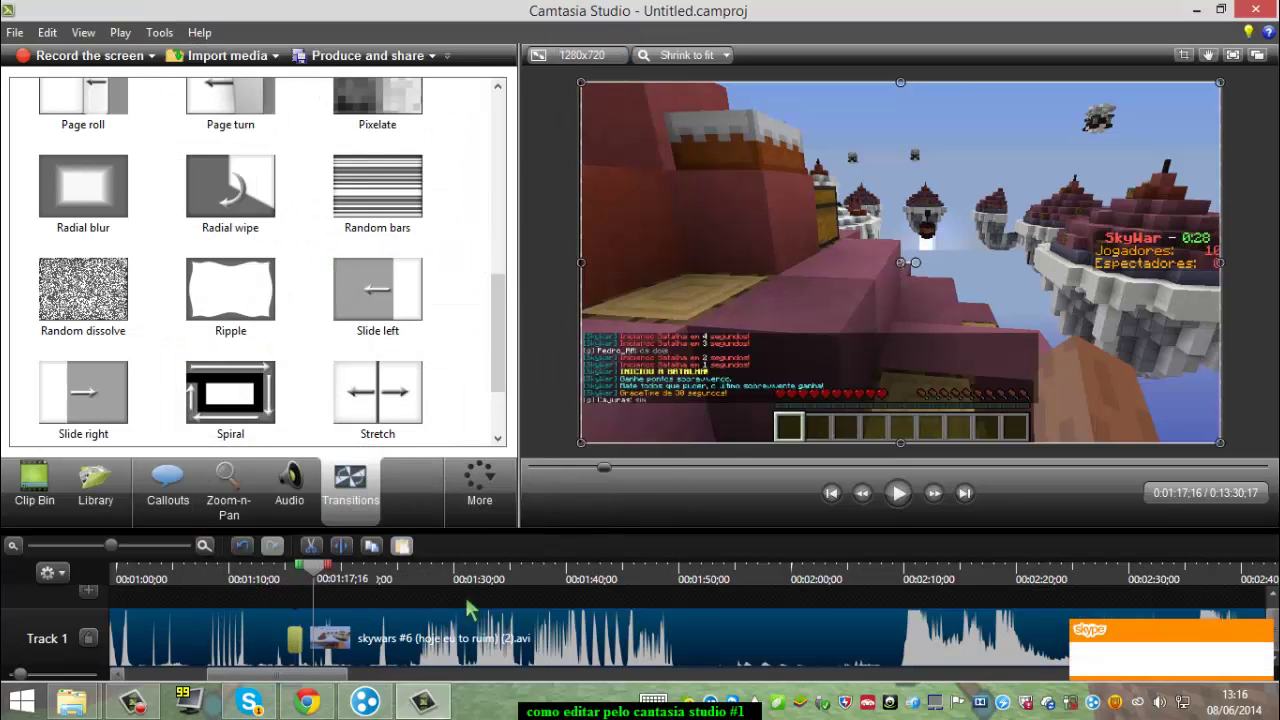
Step: Add Random dissolve transitions between skywars clips (2) and (3) and between clips (3) and (4)
{"action": "left_click_drag", "start_coordinate": [280, 678], "coordinate": [466, 678]}
{"action": "left_click_drag", "start_coordinate": [128, 295], "coordinate": [231, 474]}
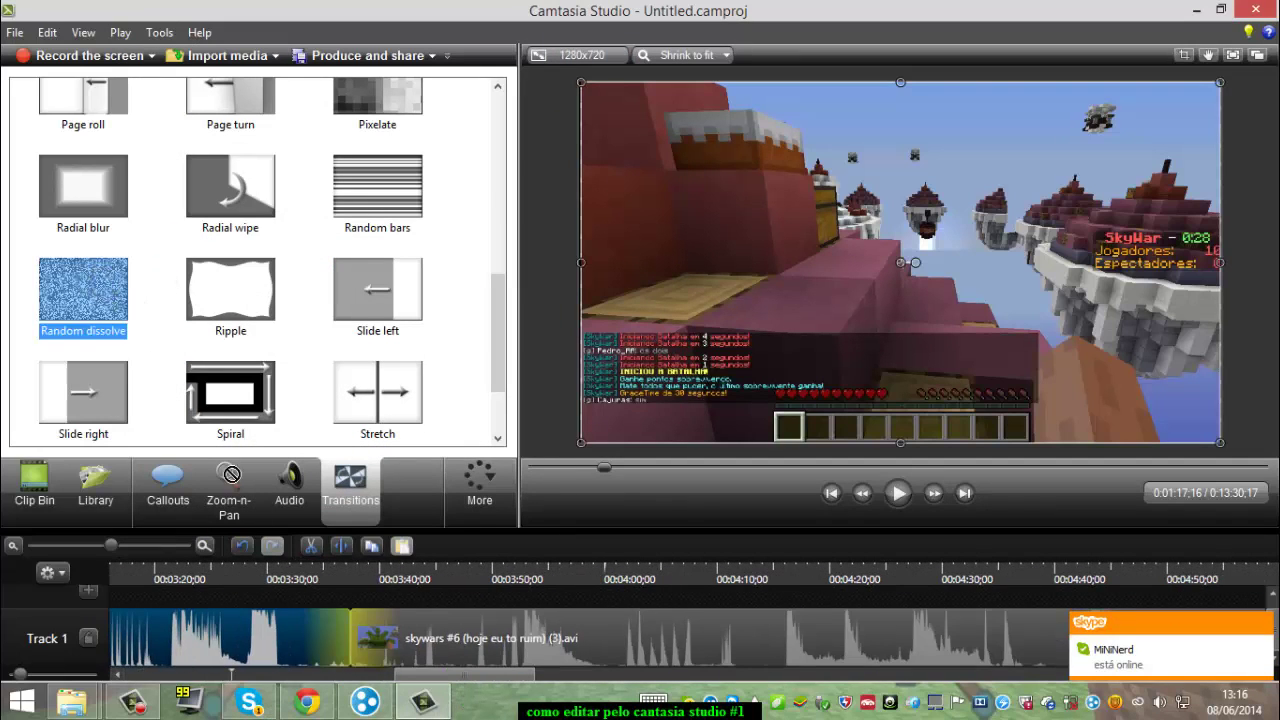
{"action": "left_click_drag", "start_coordinate": [350, 643], "coordinate": [350, 643]}
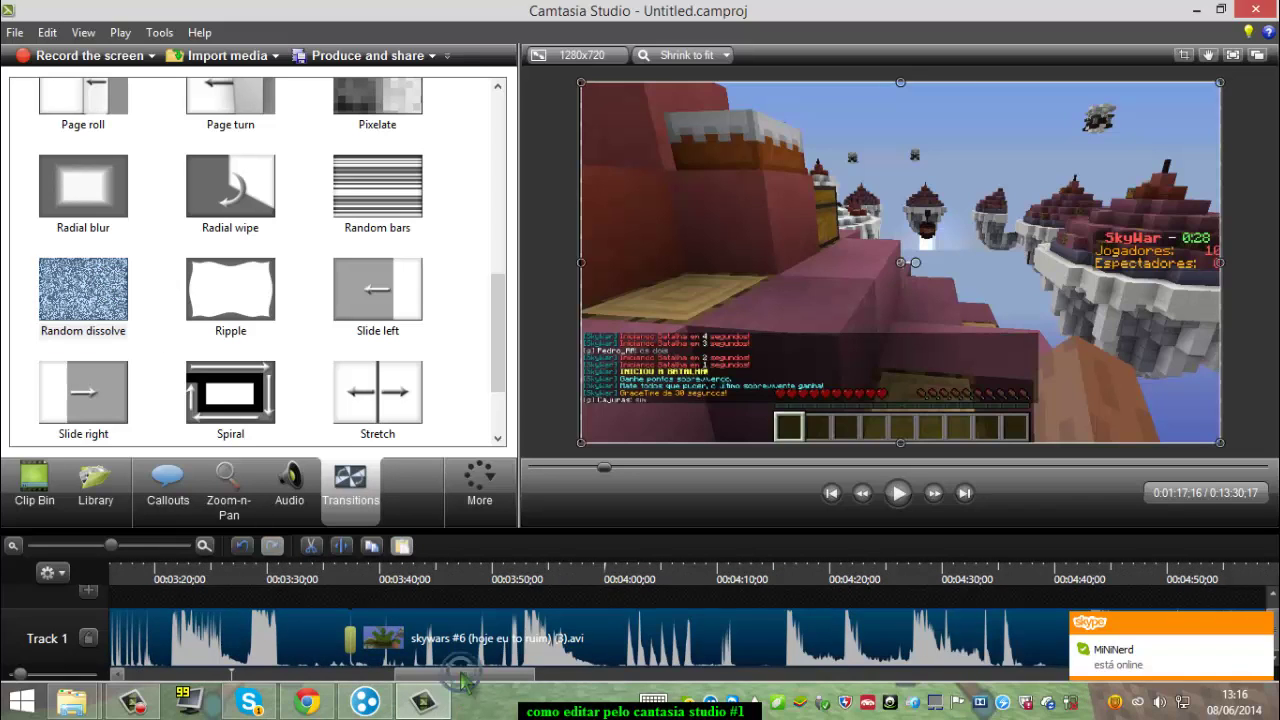
{"action": "left_click_drag", "start_coordinate": [468, 680], "coordinate": [695, 693]}
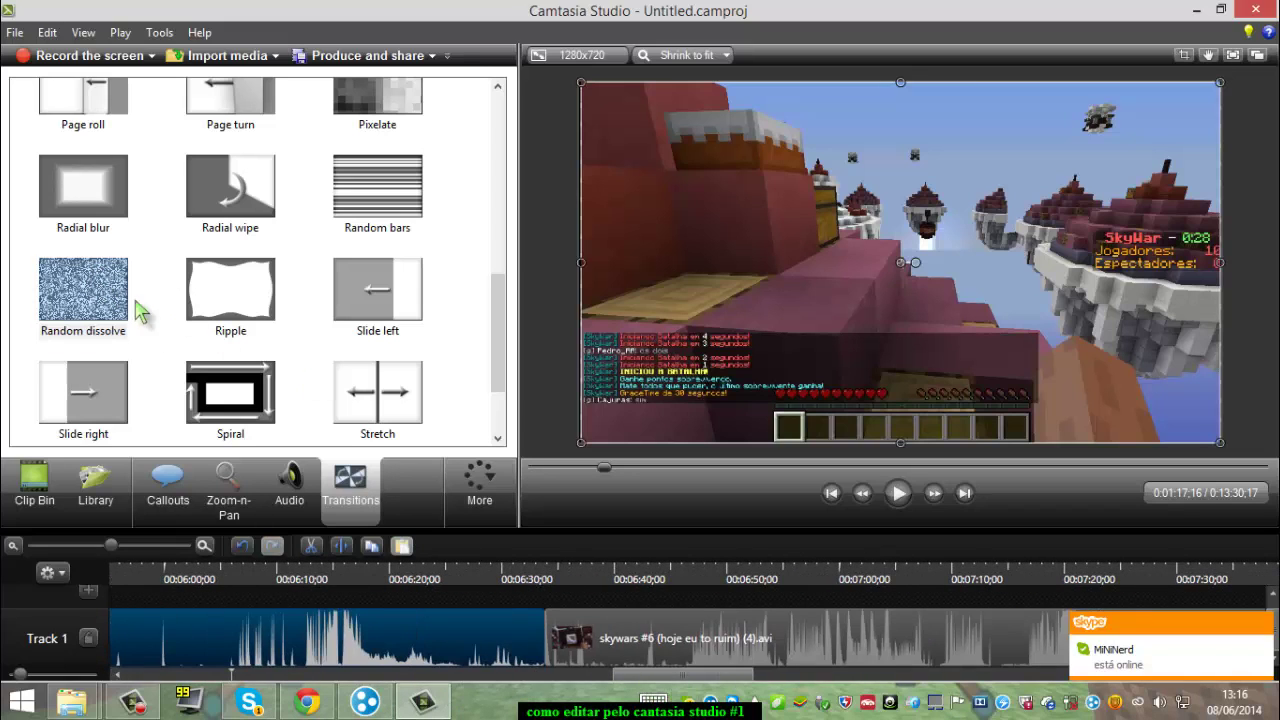
{"action": "left_click_drag", "start_coordinate": [115, 305], "coordinate": [161, 416]}
{"action": "left_click_drag", "start_coordinate": [548, 653], "coordinate": [548, 653]}
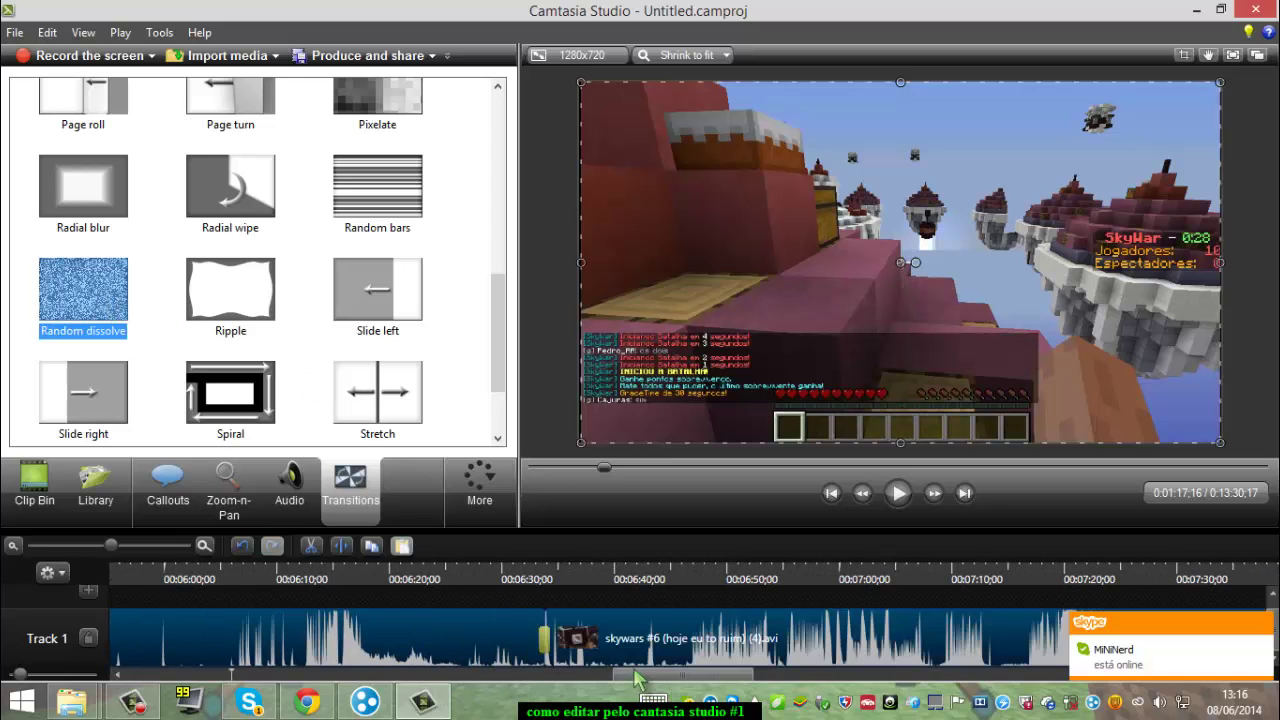
Step: Add Random dissolve transitions between skywars clips (4) and (5) and between clips (5) and (6)
{"action": "left_click_drag", "start_coordinate": [668, 686], "coordinate": [800, 702]}
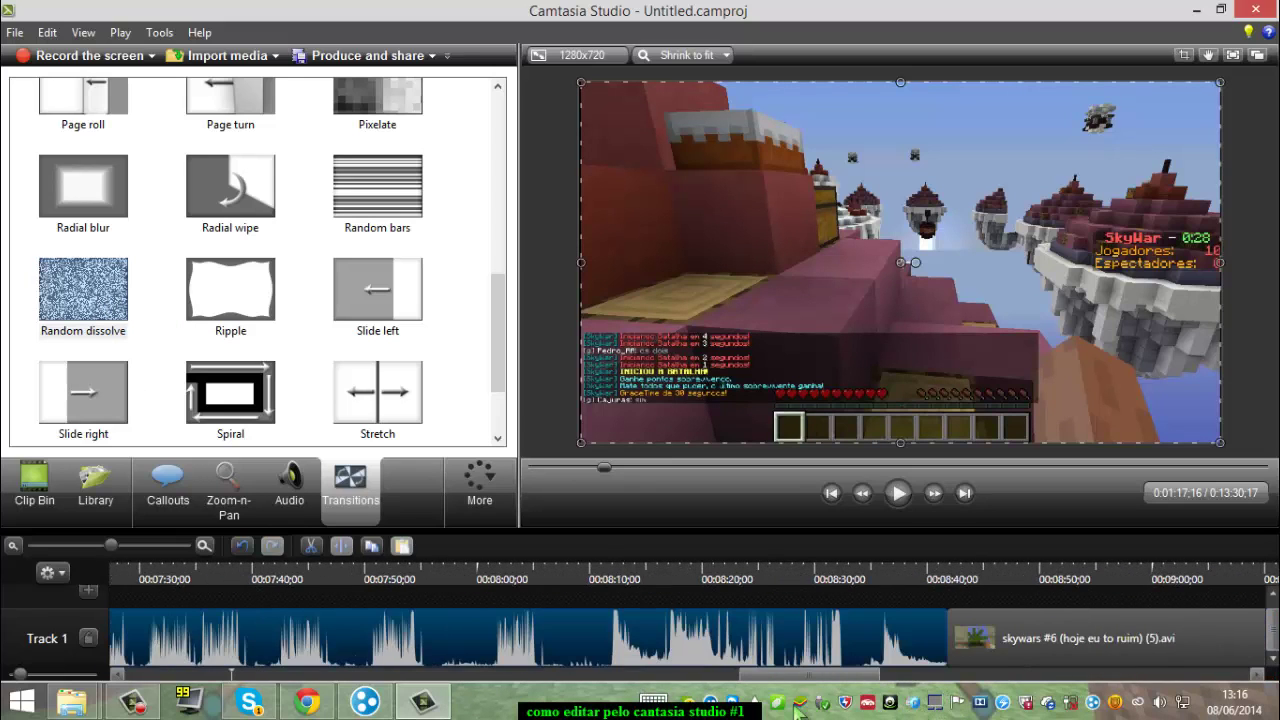
{"action": "left_click_drag", "start_coordinate": [83, 290], "coordinate": [891, 583]}
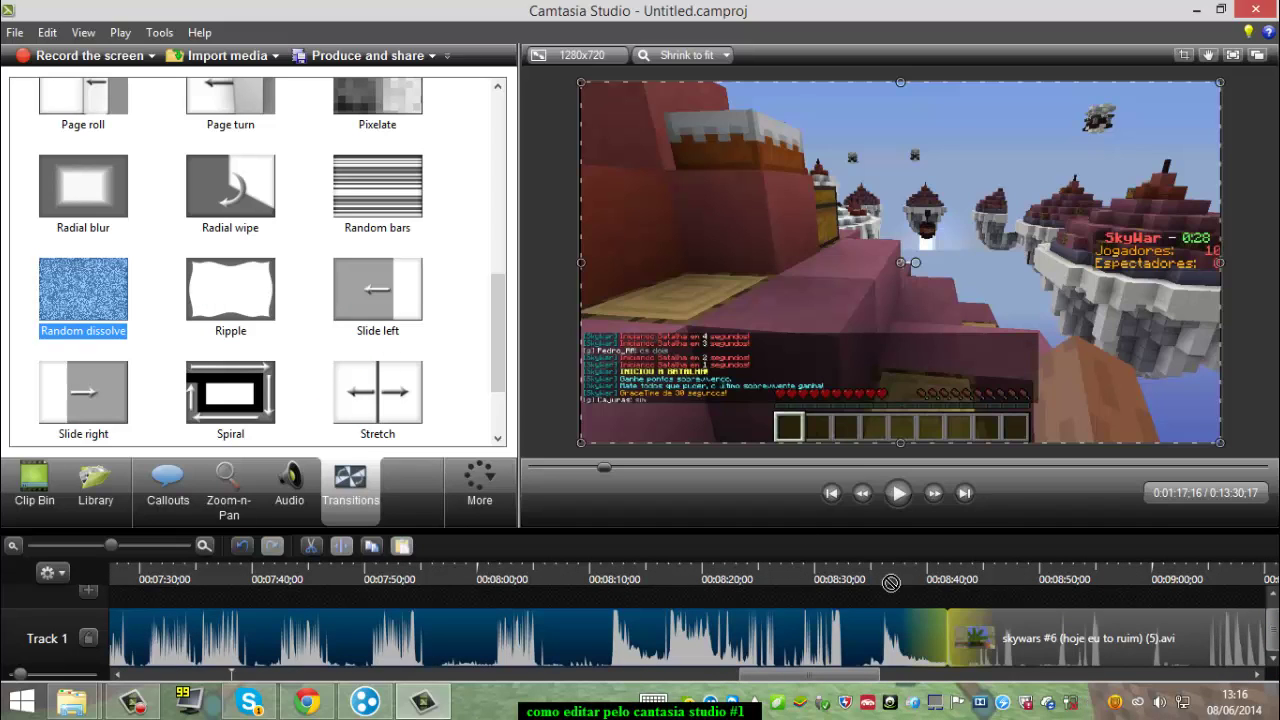
{"action": "left_click_drag", "start_coordinate": [945, 628], "coordinate": [946, 630]}
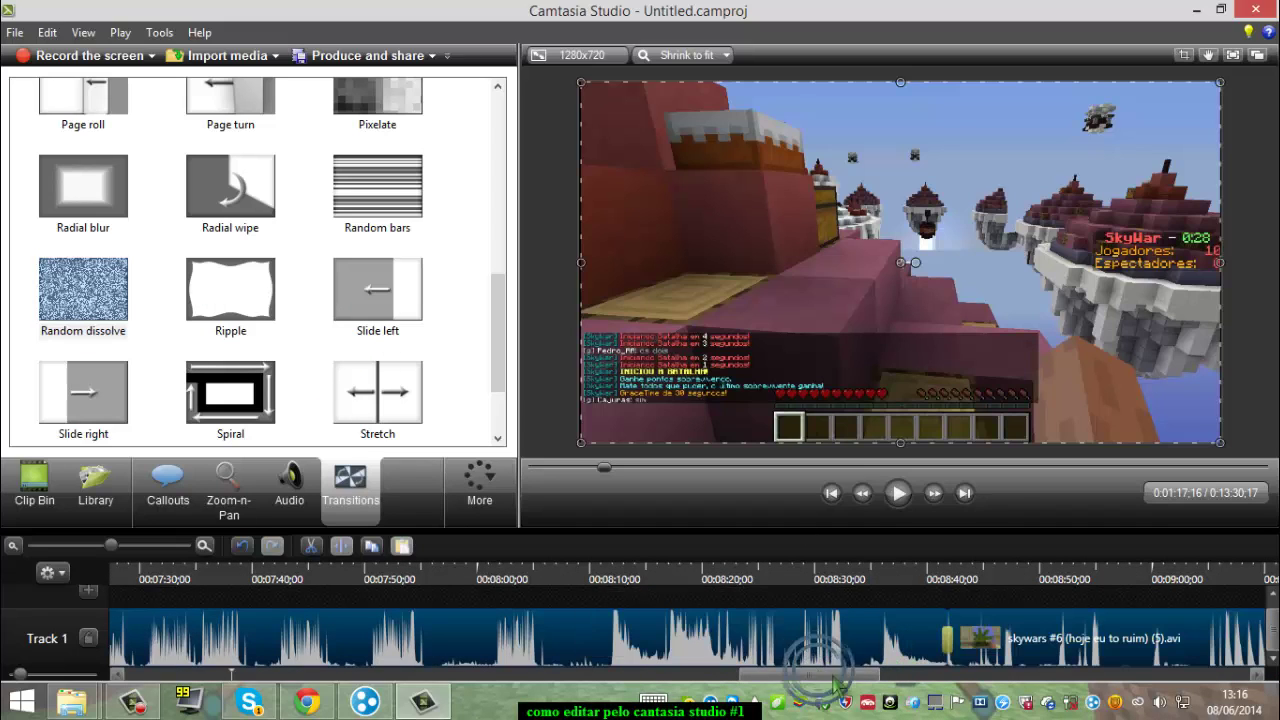
{"action": "left_click_drag", "start_coordinate": [828, 676], "coordinate": [988, 677]}
{"action": "left_click_drag", "start_coordinate": [85, 295], "coordinate": [237, 465]}
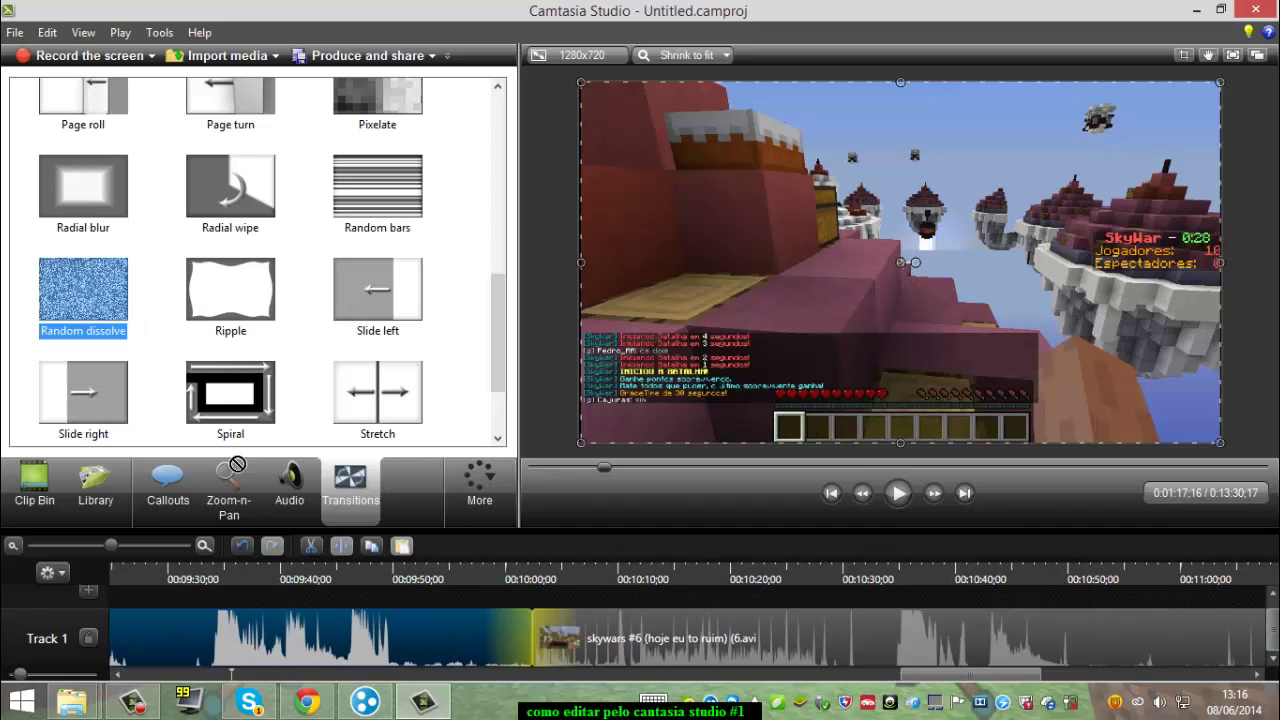
{"action": "left_click_drag", "start_coordinate": [530, 645], "coordinate": [530, 645]}
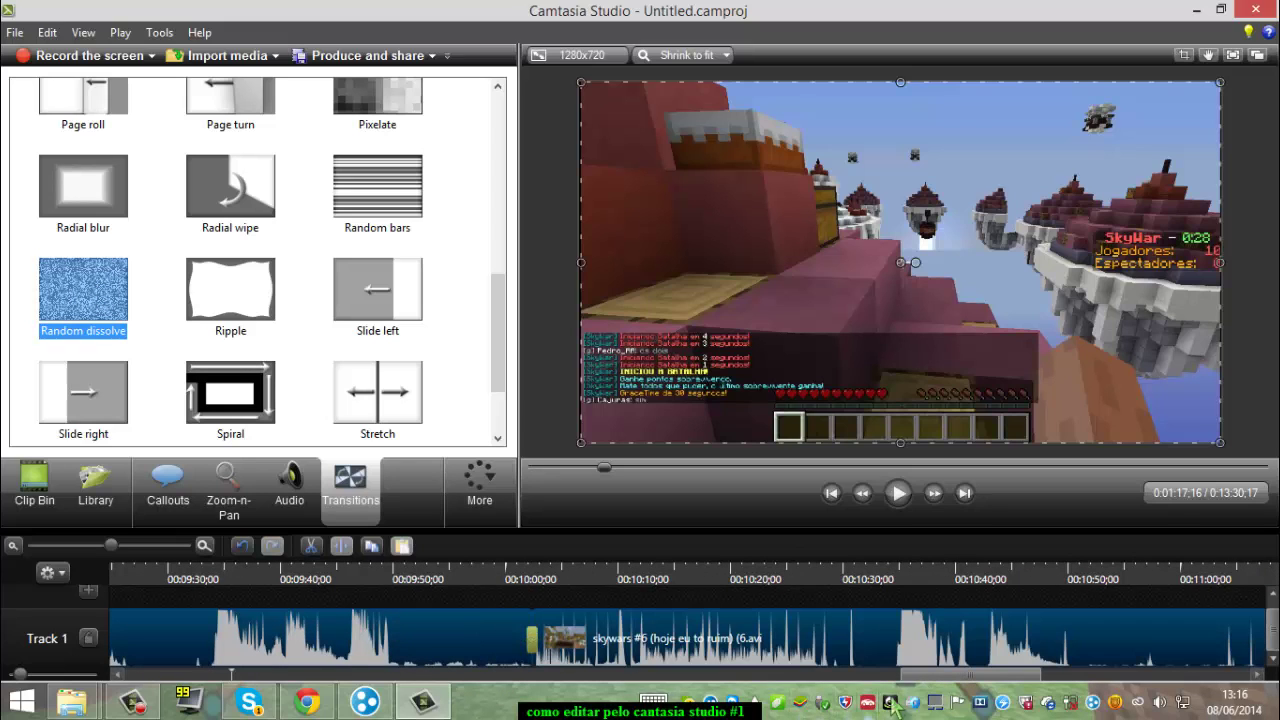
Step: Place the Intro TDC V2 clip directly after skywars clip (6) at the end of Track 1
{"action": "left_click_drag", "start_coordinate": [930, 676], "coordinate": [1213, 693]}
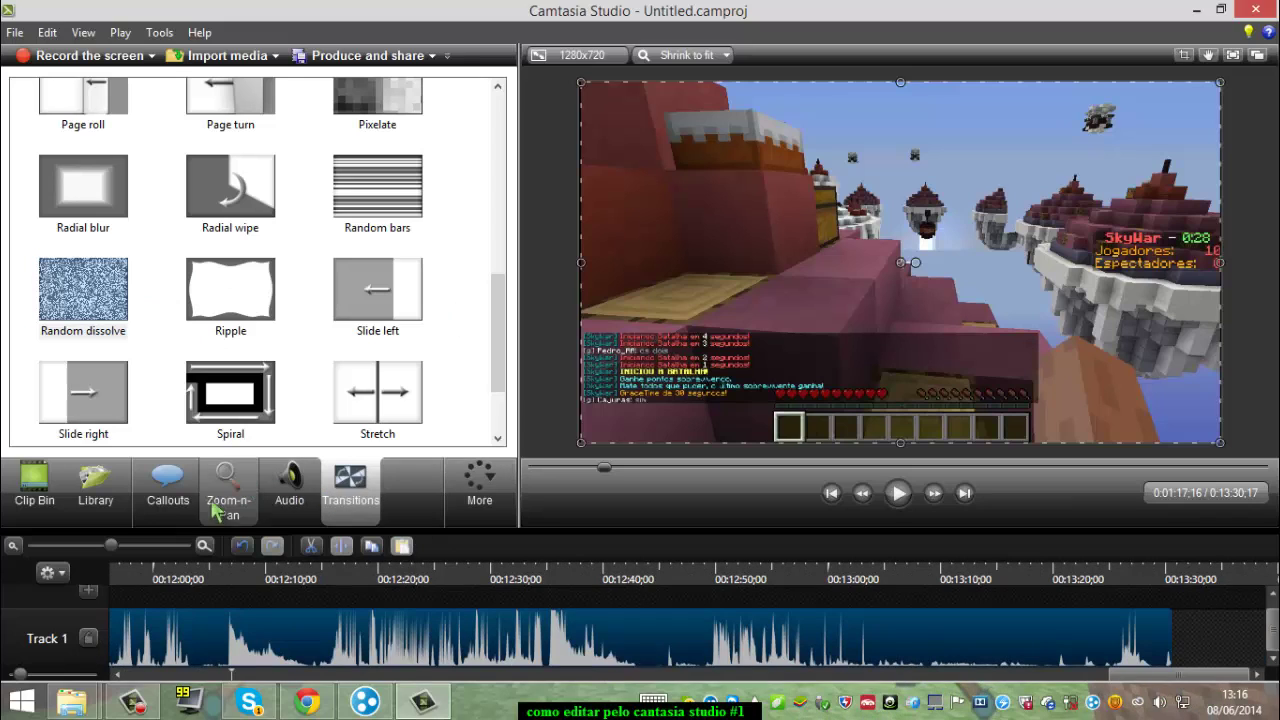
{"action": "left_click", "coordinate": [35, 485]}
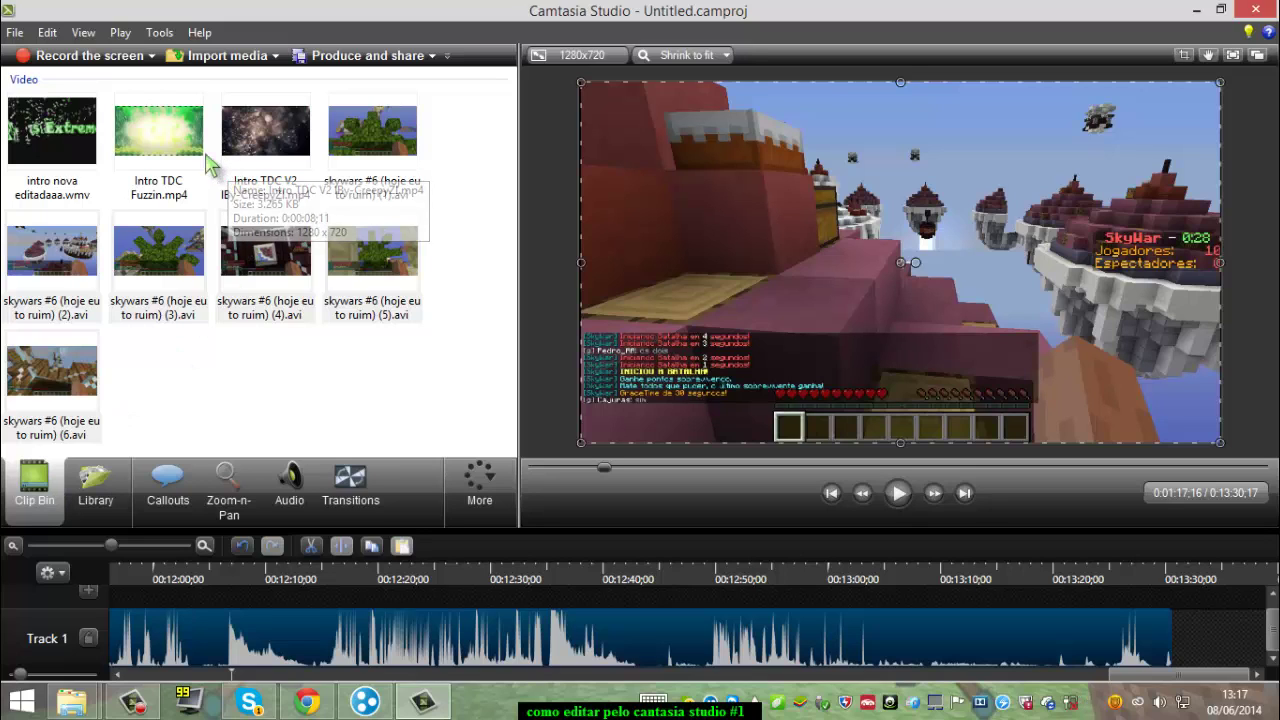
{"action": "left_click_drag", "start_coordinate": [242, 160], "coordinate": [431, 363]}
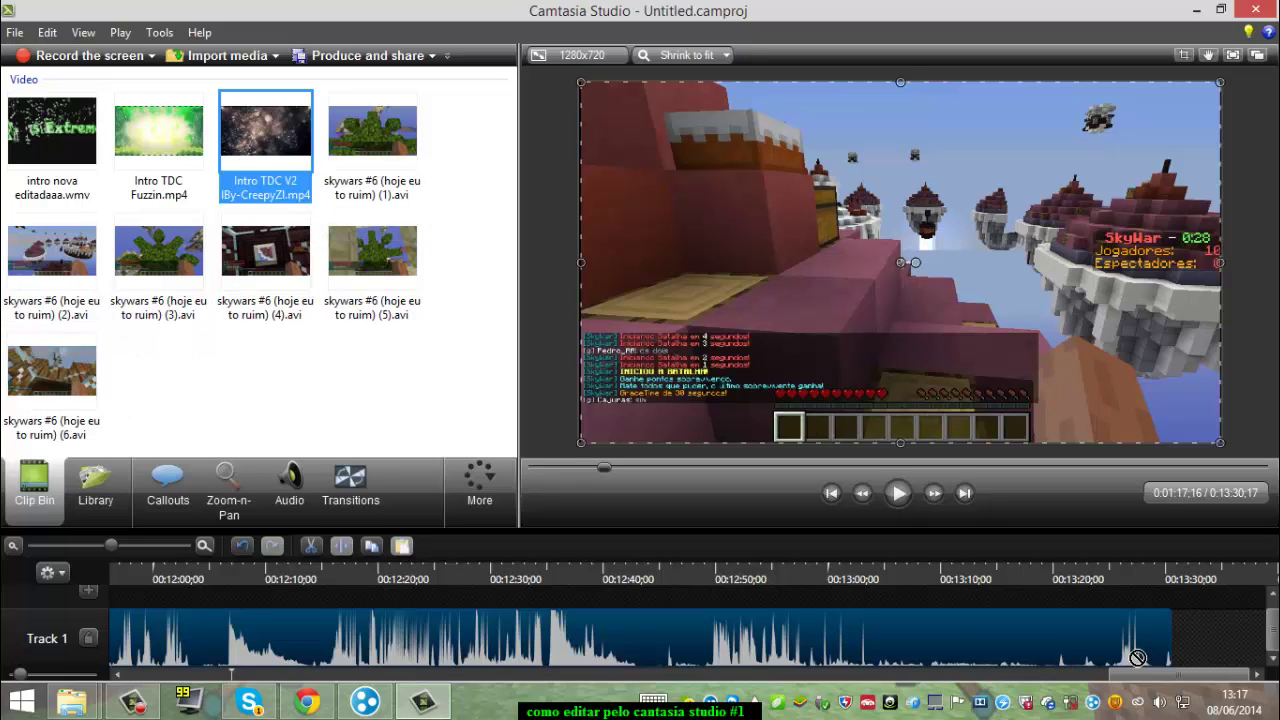
{"action": "left_click_drag", "start_coordinate": [1176, 652], "coordinate": [1178, 655]}
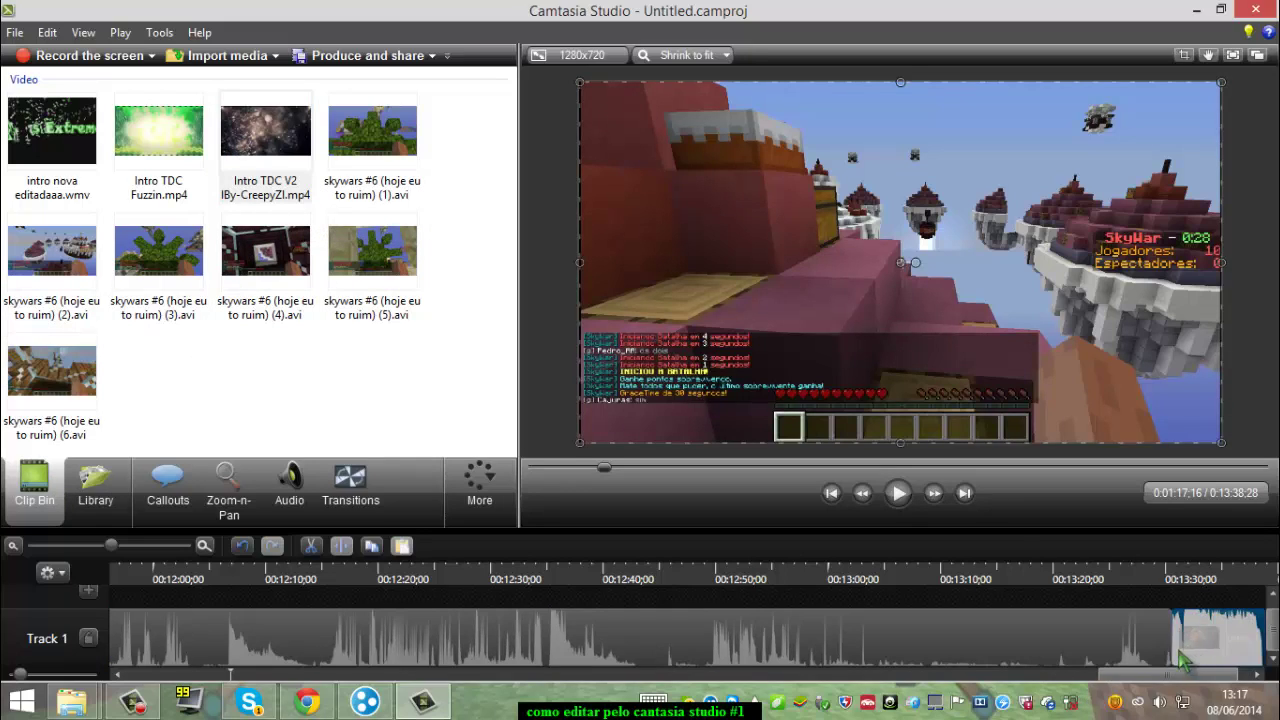
Step: Add a Fade through black transition between skywars clip (6) and the closing Intro TDC V2 clip
{"action": "left_click", "coordinate": [355, 485]}
{"action": "scroll", "coordinate": [400, 290], "scroll_direction": "up", "scroll_amount": 4}
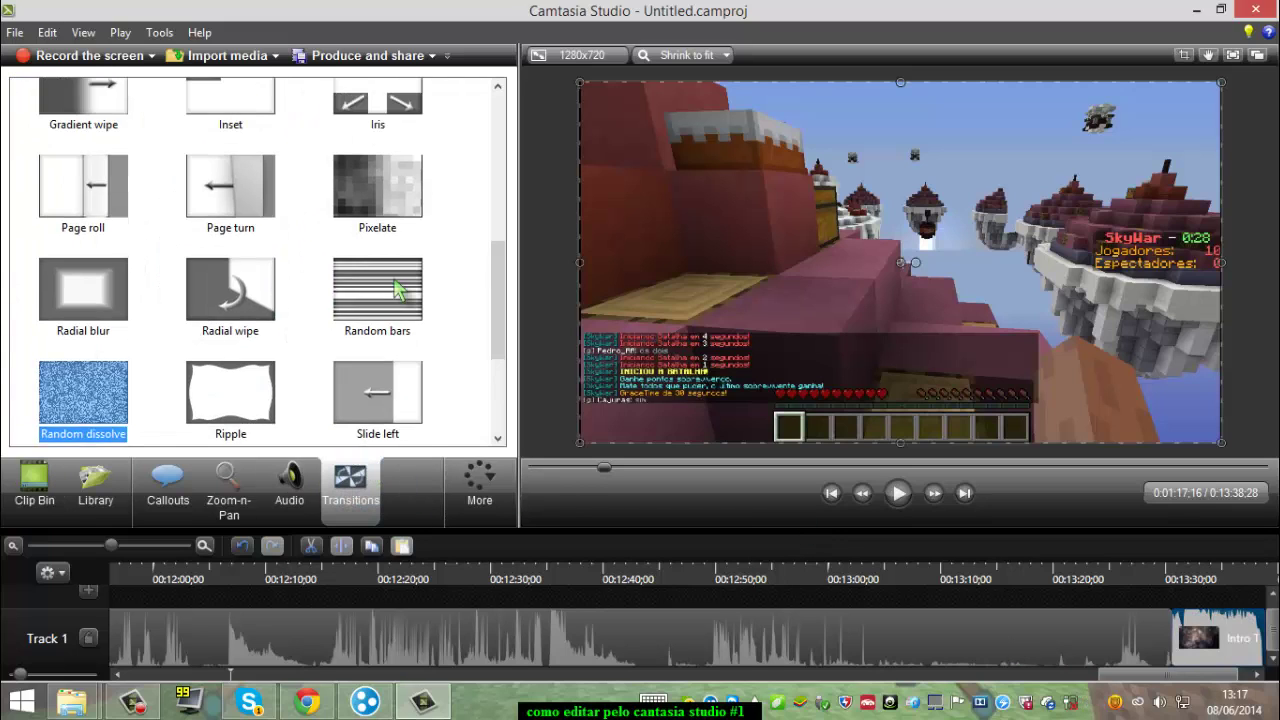
{"action": "scroll", "coordinate": [326, 258], "scroll_direction": "up", "scroll_amount": 2}
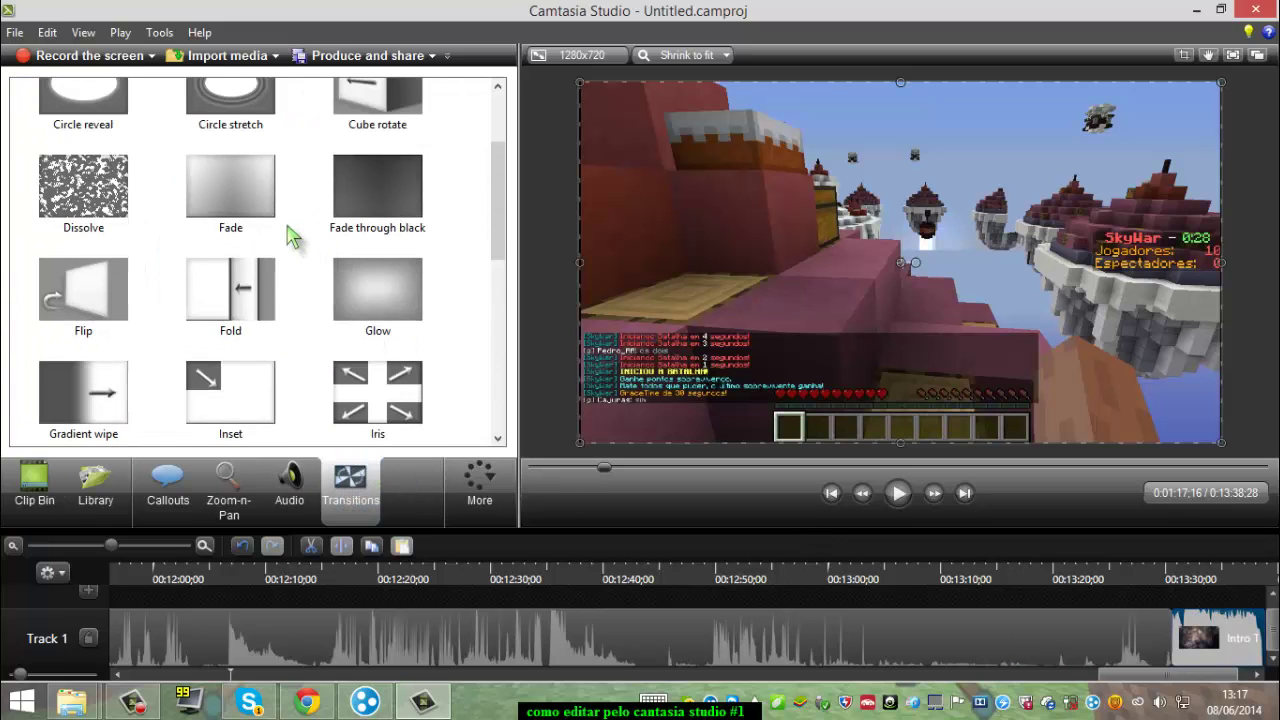
{"action": "scroll", "coordinate": [291, 236], "scroll_direction": "up", "scroll_amount": 2}
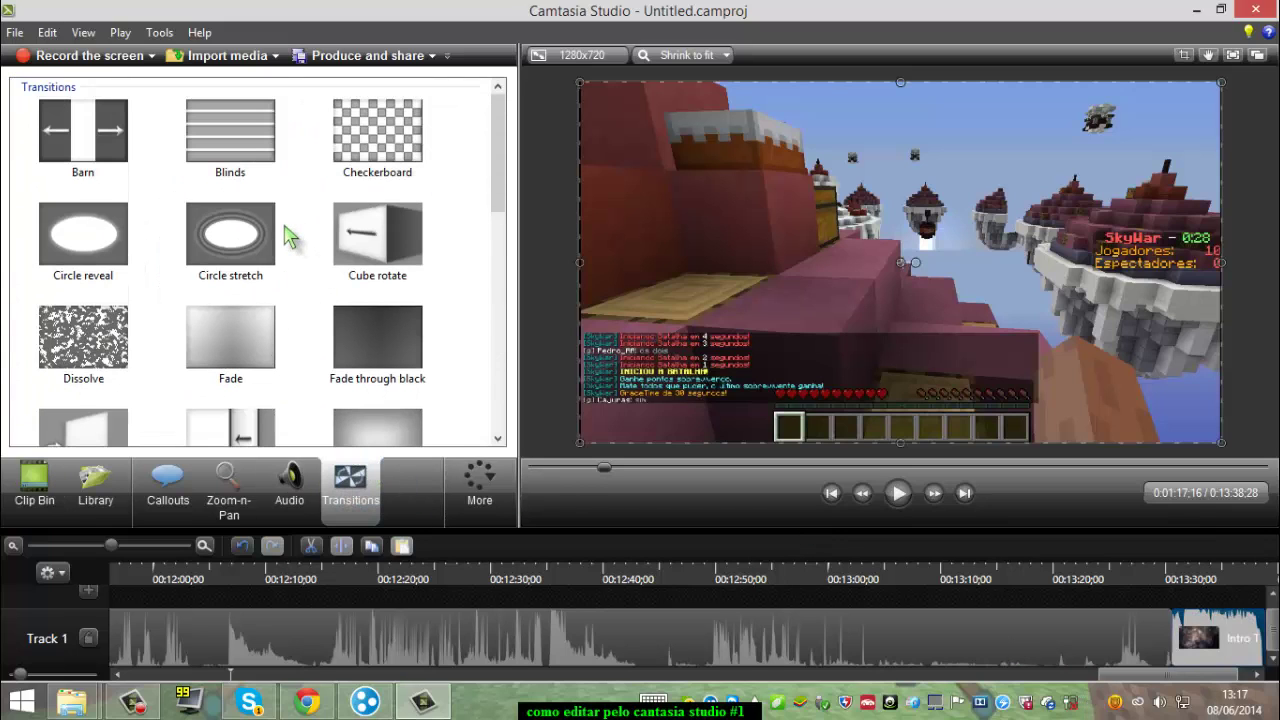
{"action": "left_click_drag", "start_coordinate": [338, 350], "coordinate": [608, 441]}
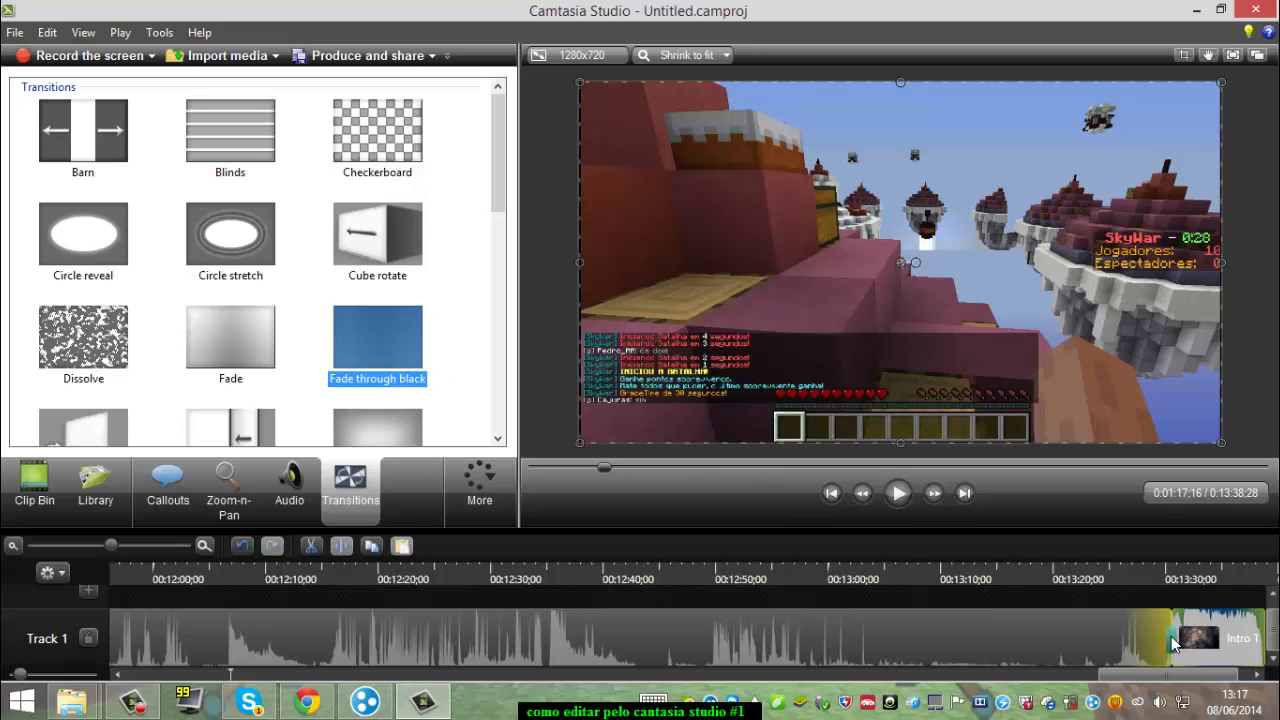
{"action": "left_click_drag", "start_coordinate": [1173, 643], "coordinate": [1174, 645]}
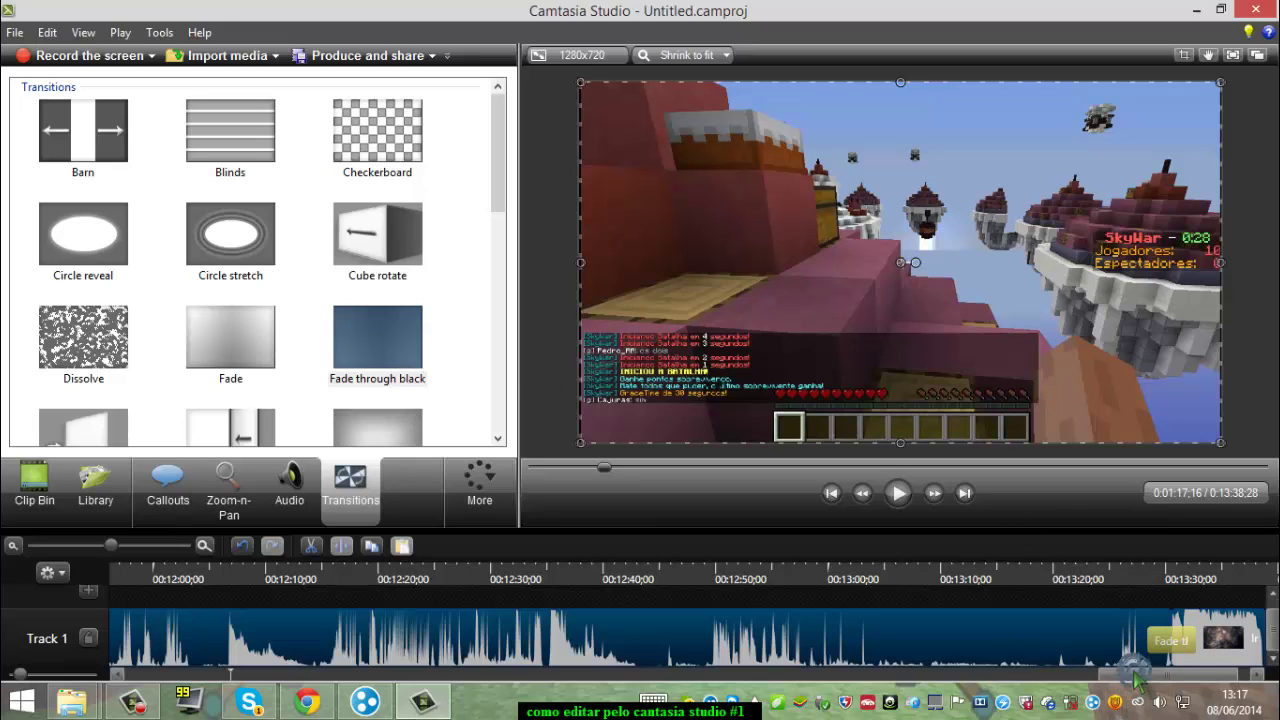
{"action": "left_click_drag", "start_coordinate": [1135, 676], "coordinate": [103, 668]}
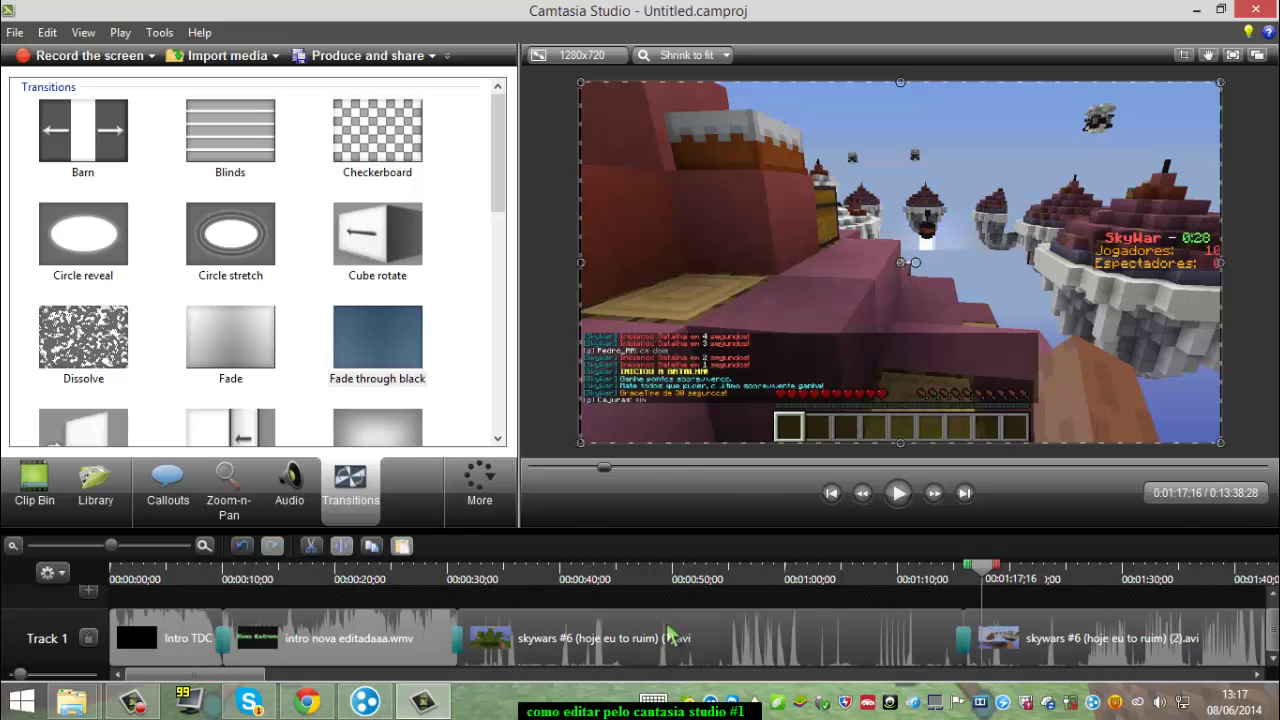
Step: Return the playhead to the beginning of the timeline
{"action": "key", "text": "ctrl+Home"}
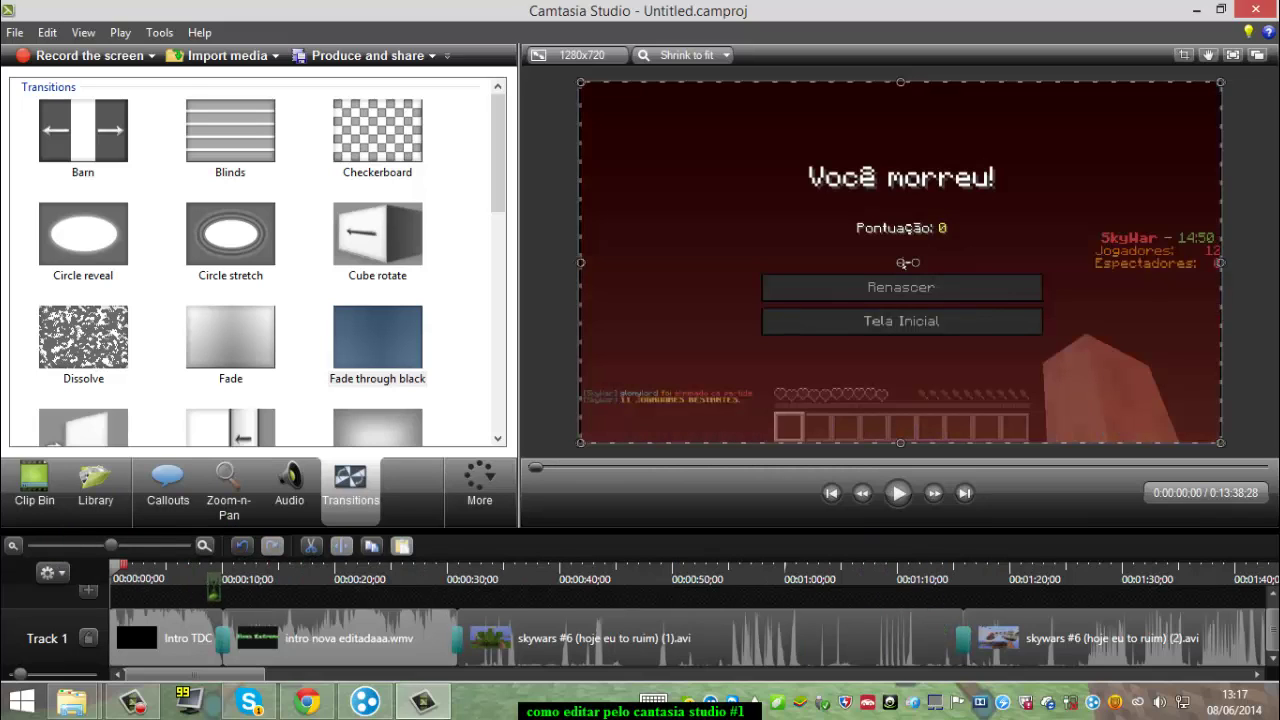
{"action": "left_click", "coordinate": [258, 640]}
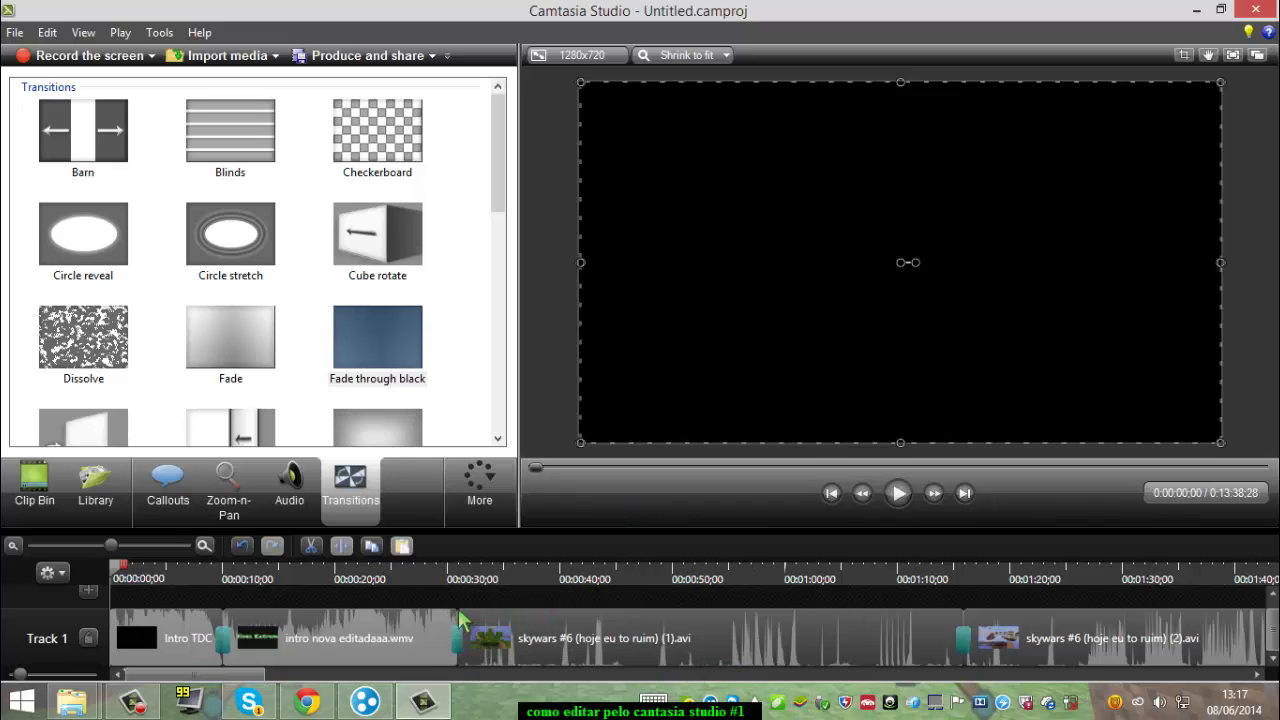
Step: Examine the Callouts, Audio, Zoom-n-Pan, additional feature and Library options, and return to the project's imported clips
{"action": "left_click", "coordinate": [176, 505]}
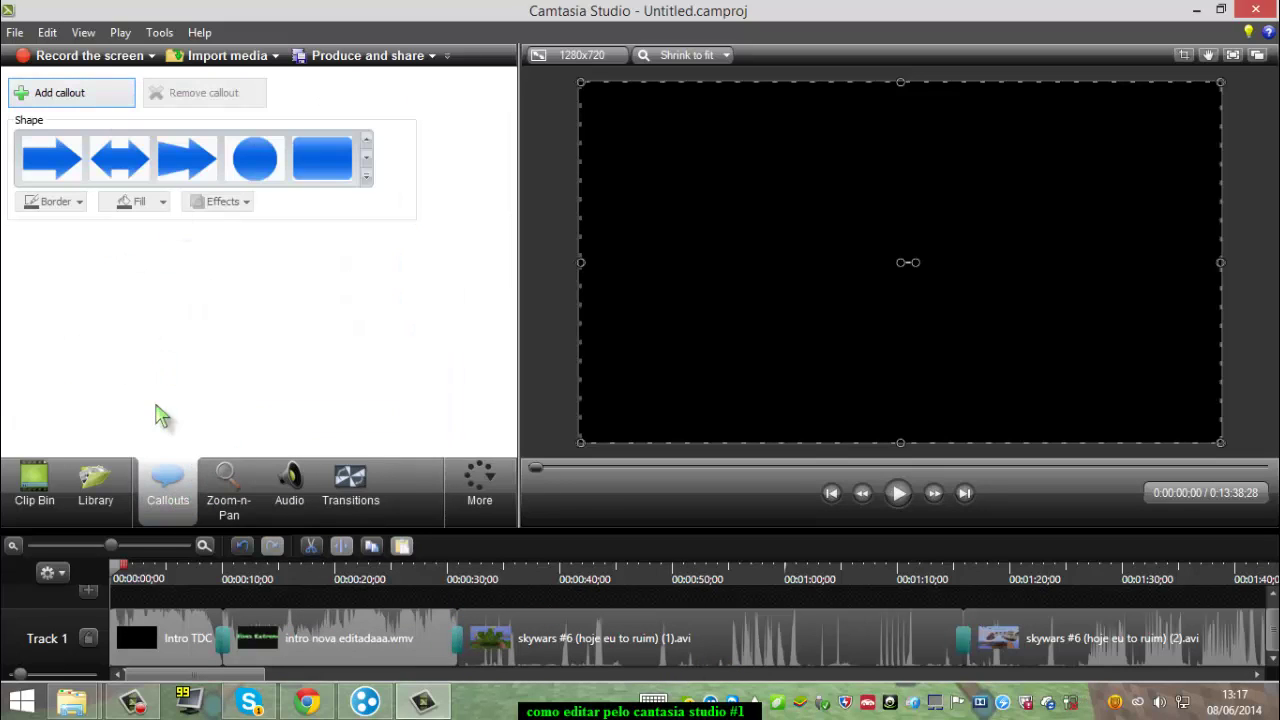
{"action": "left_click", "coordinate": [34, 485]}
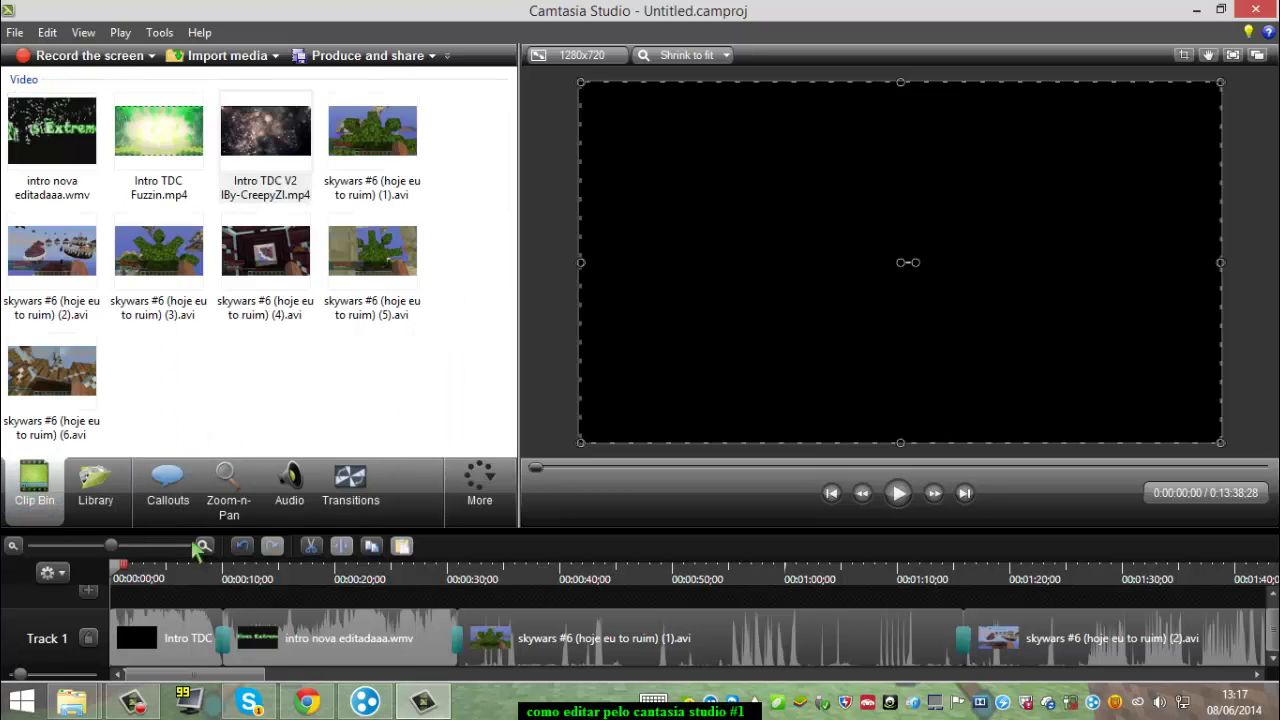
{"action": "left_click", "coordinate": [289, 482]}
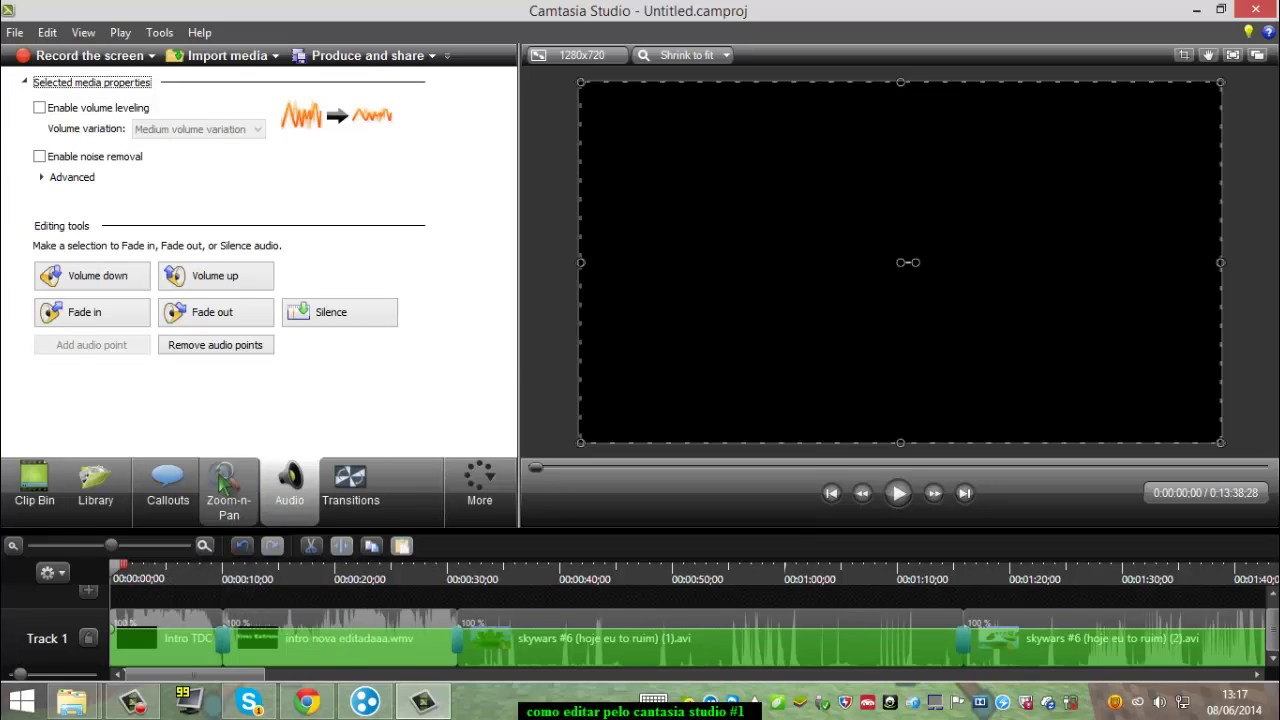
{"action": "left_click", "coordinate": [224, 485]}
{"action": "left_click", "coordinate": [182, 498]}
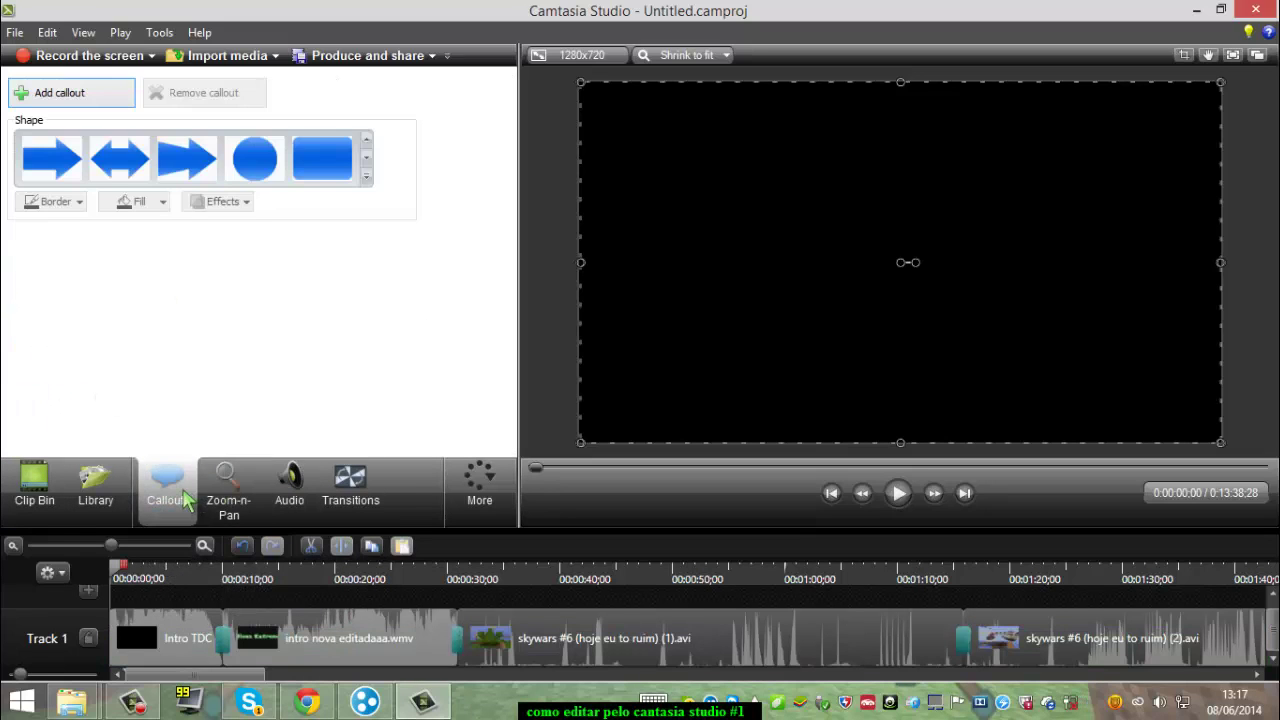
{"action": "left_click", "coordinate": [226, 487]}
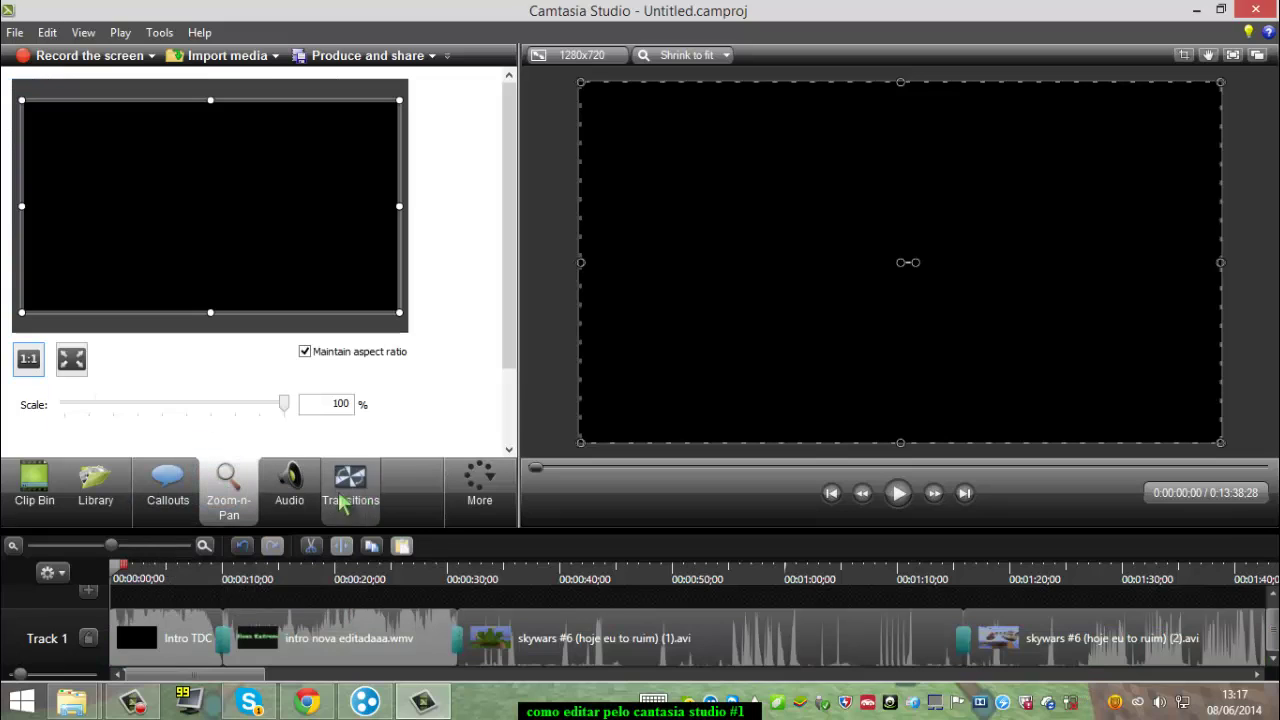
{"action": "left_click", "coordinate": [466, 490]}
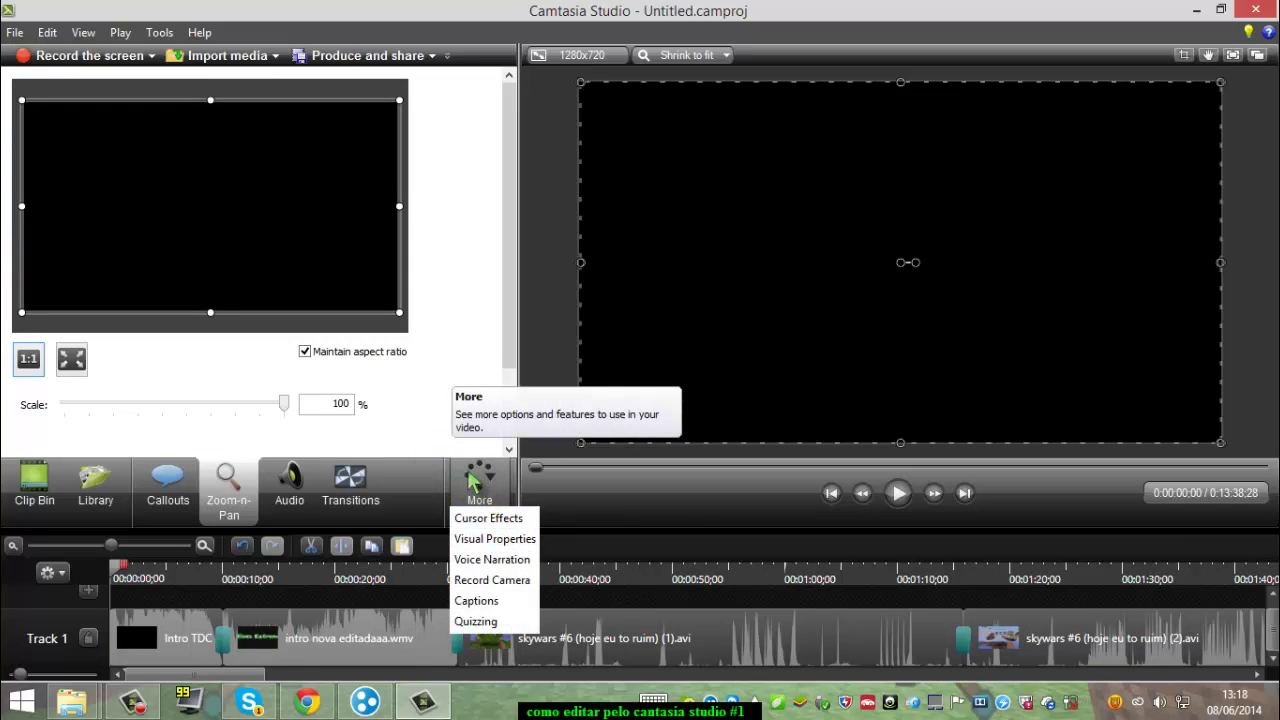
{"action": "left_click", "coordinate": [408, 436]}
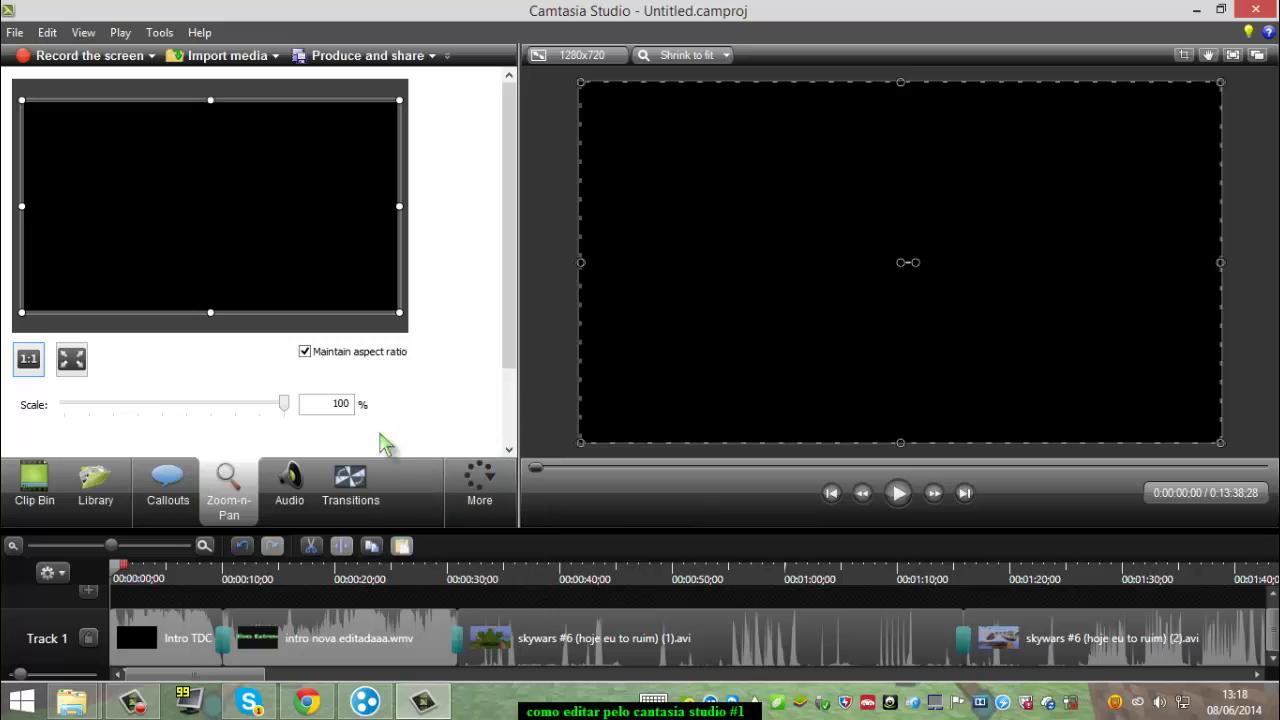
{"action": "left_click", "coordinate": [306, 478]}
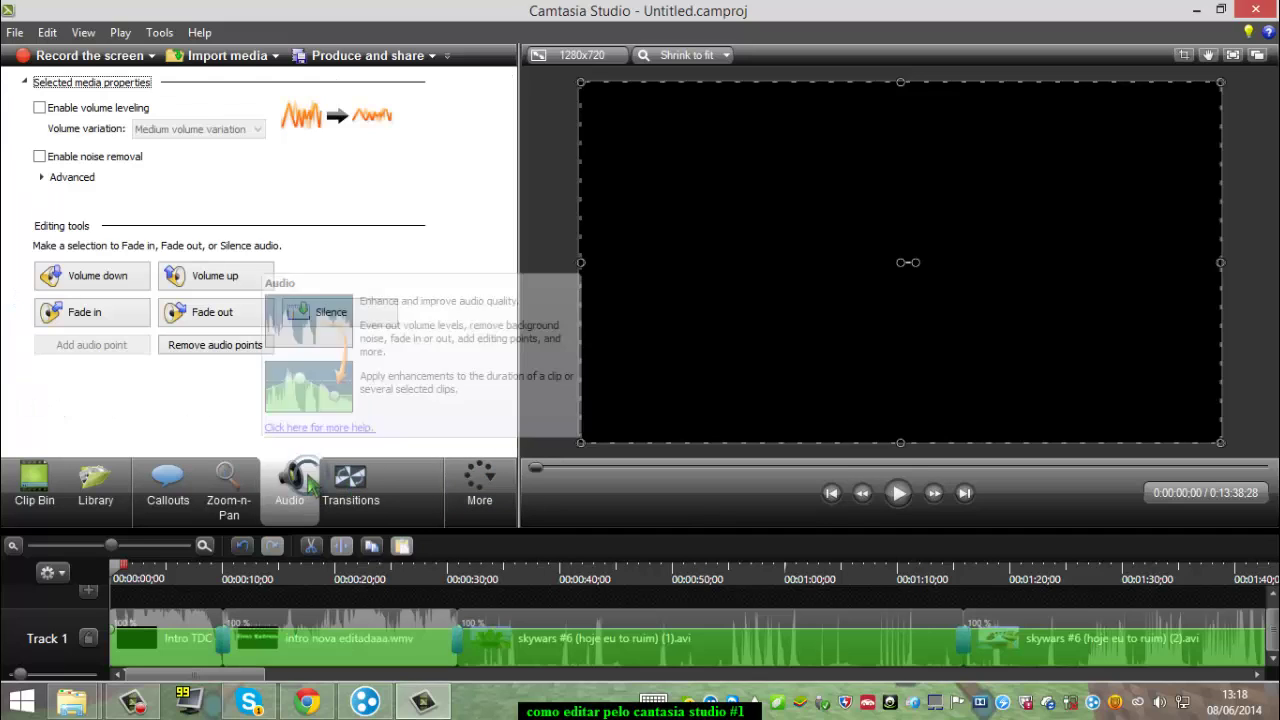
{"action": "left_click", "coordinate": [95, 485]}
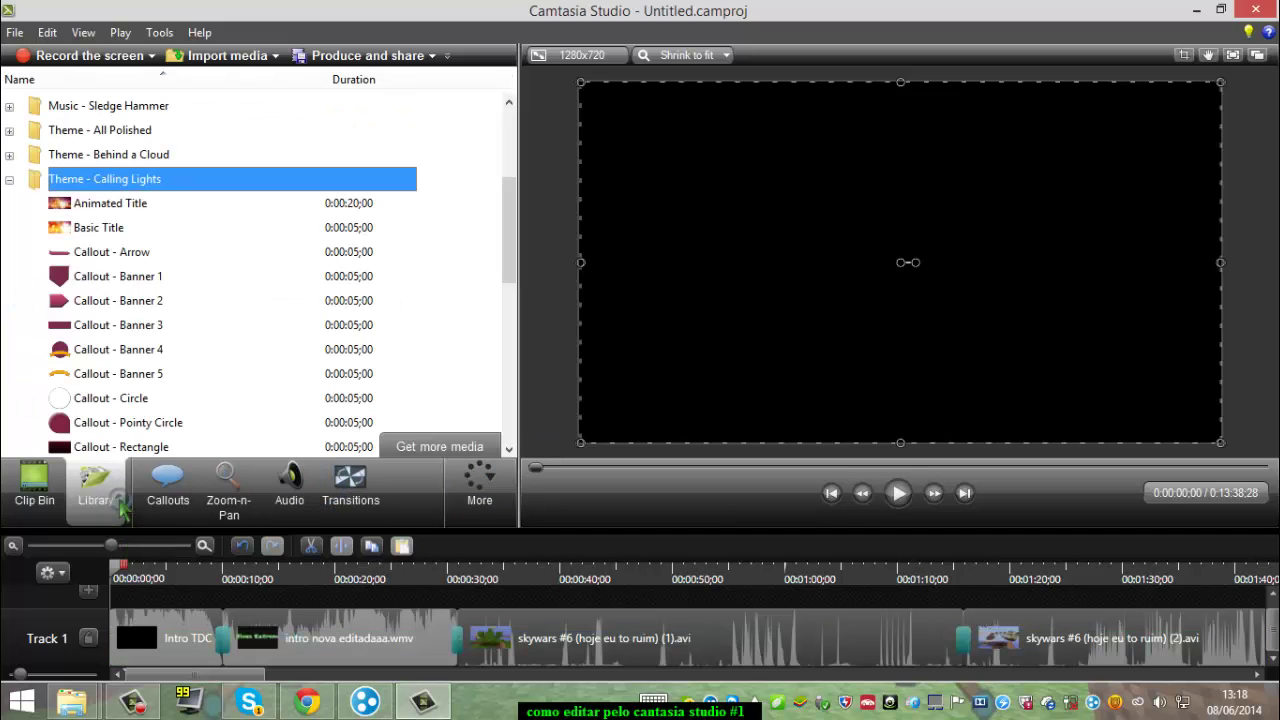
{"action": "left_click", "coordinate": [35, 487]}
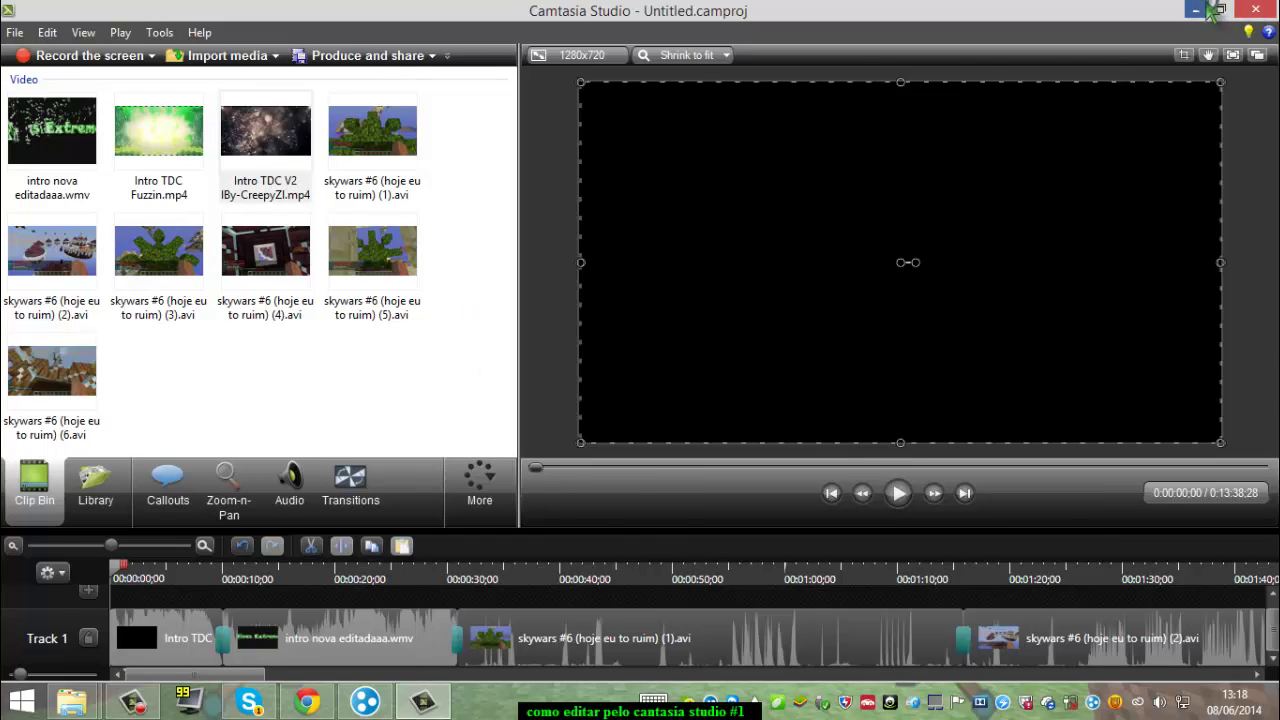
Step: Minimize the video editor to show the desktop
{"action": "left_click", "coordinate": [1258, 10]}
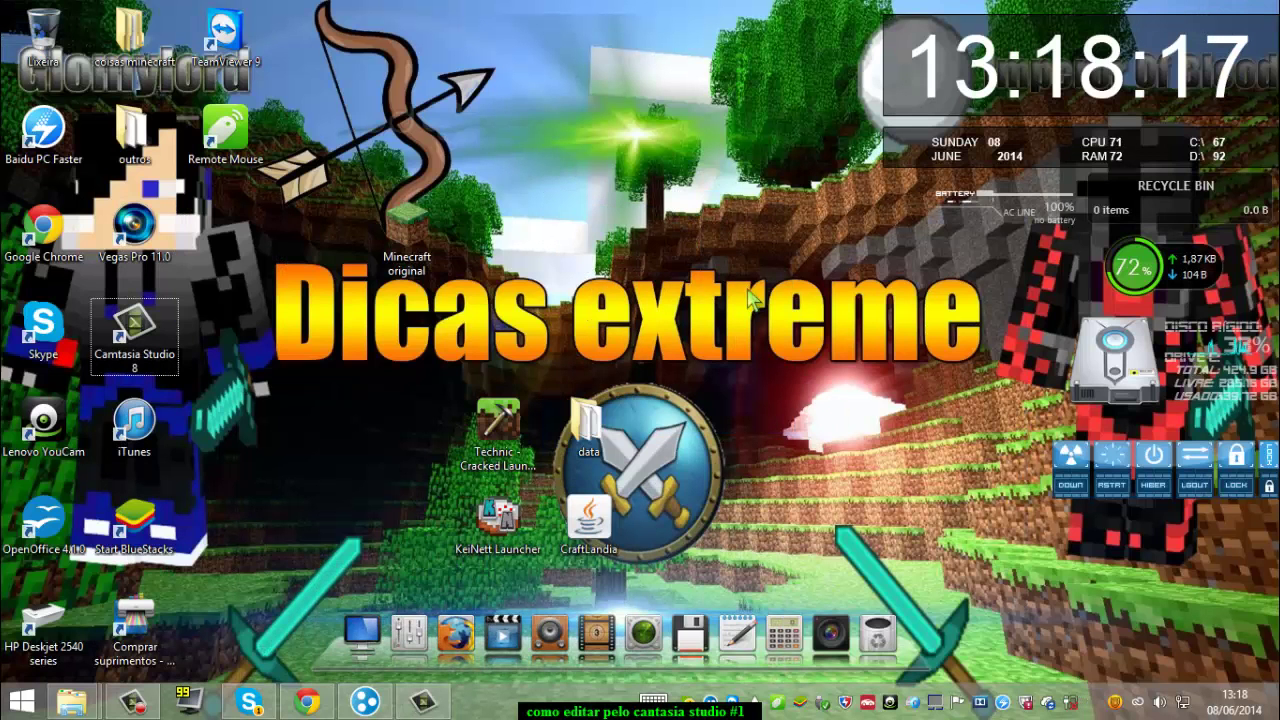
{"action": "double_click", "coordinate": [407, 225]}
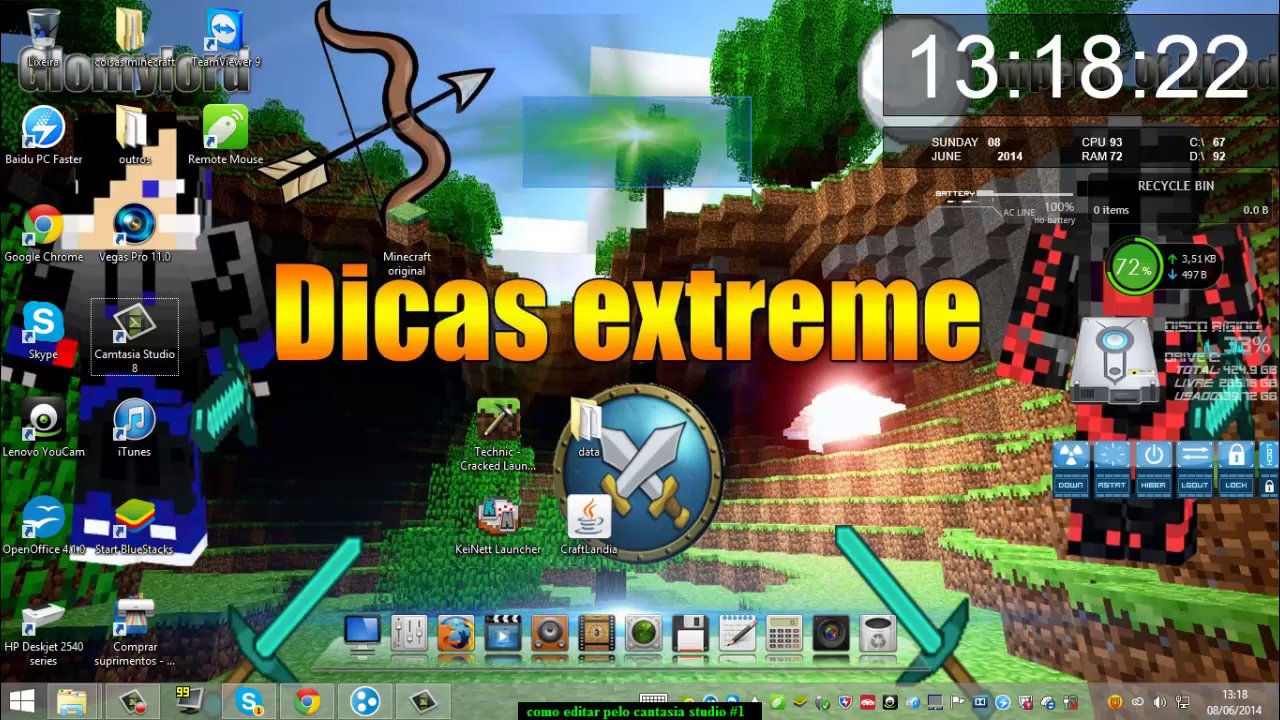
{"action": "left_click_drag", "start_coordinate": [458, 65], "coordinate": [770, 190]}
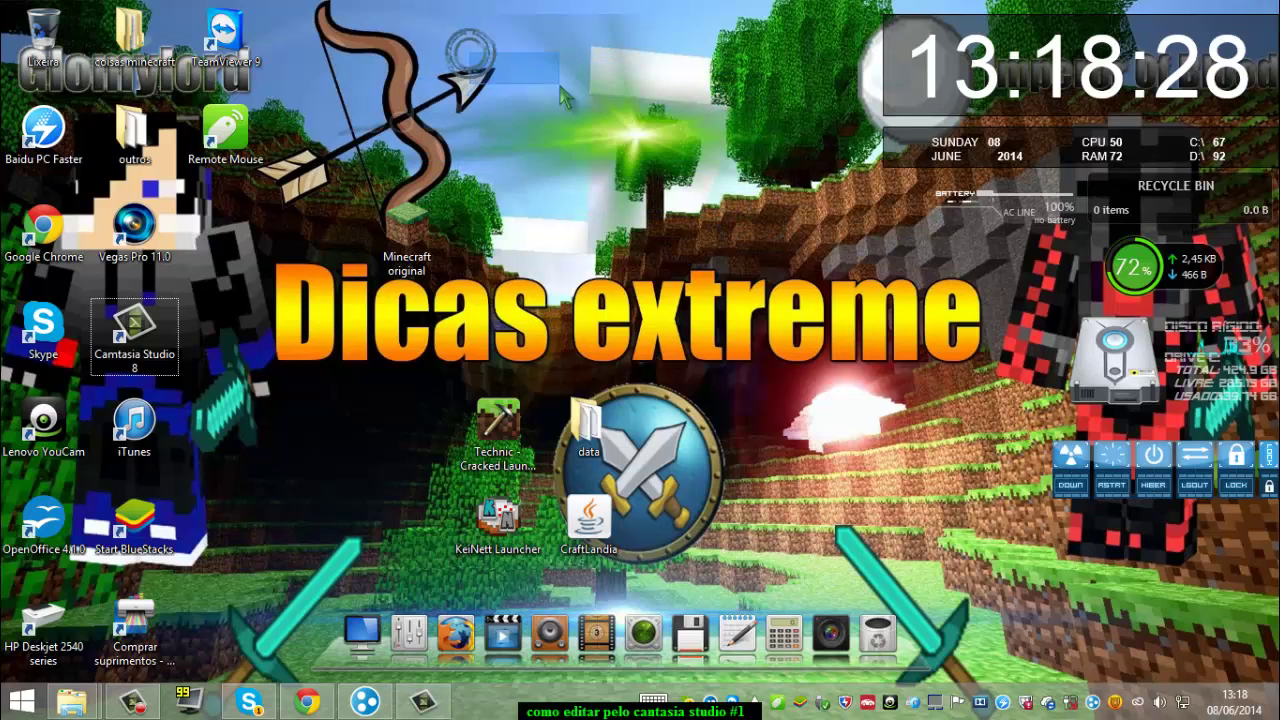
{"action": "left_click_drag", "start_coordinate": [440, 40], "coordinate": [478, 50]}
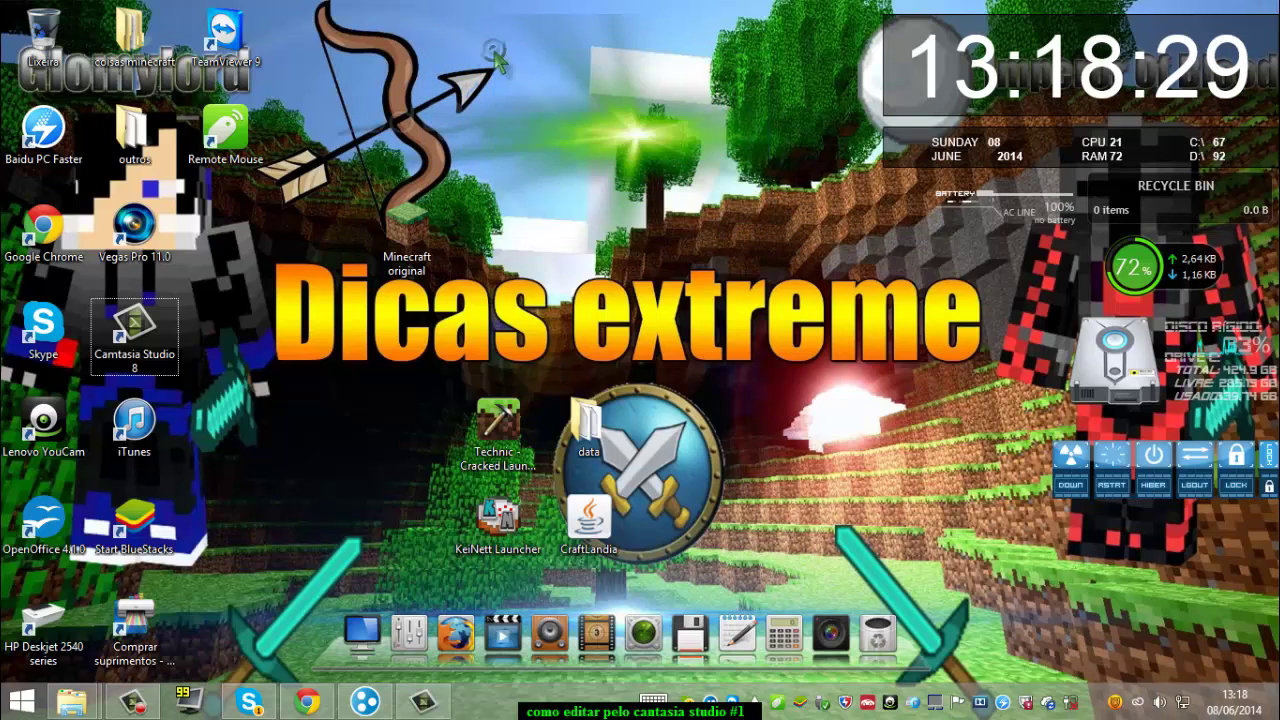